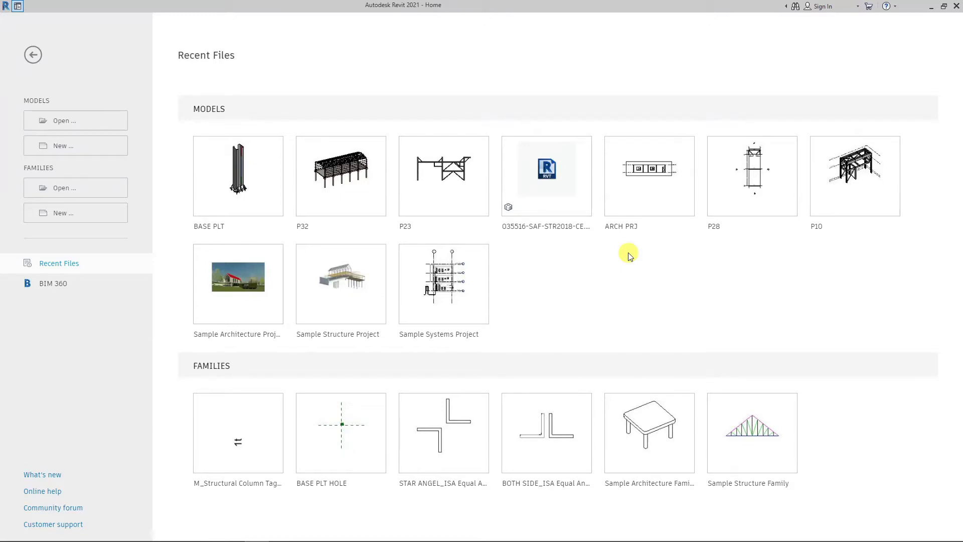
- Create a new project from the Structural Analysis-DefaultINDENU template and show the recent documents list
left_click(102, 149)
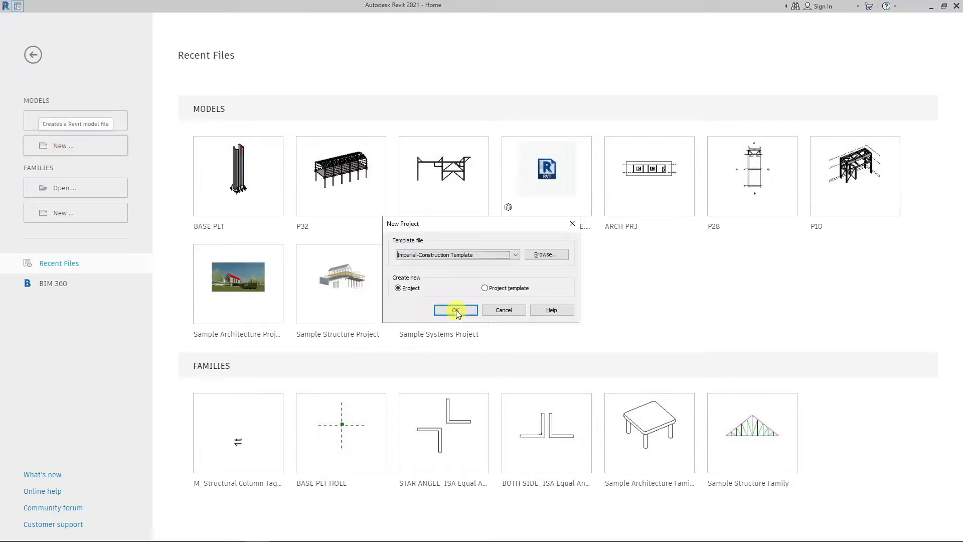
left_click(485, 257)
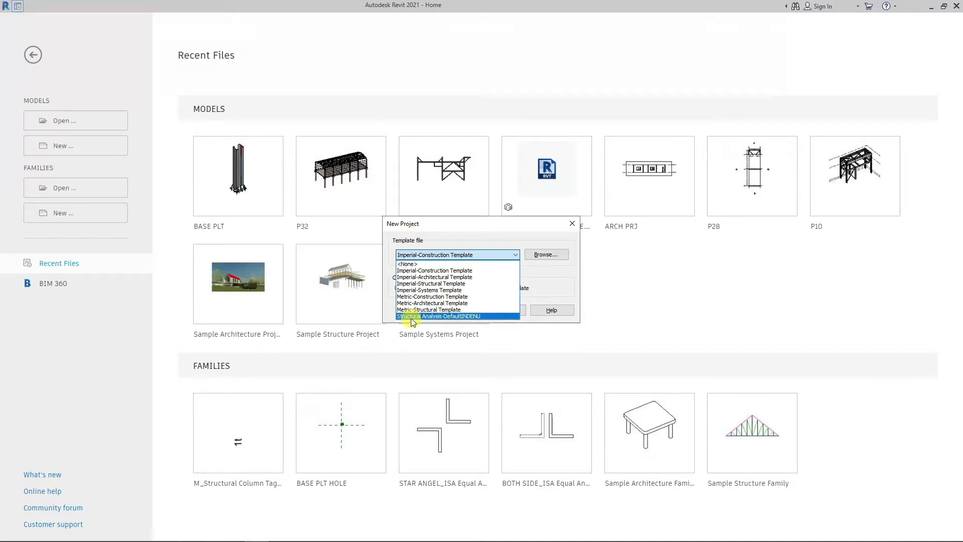
left_click(476, 316)
left_click(467, 311)
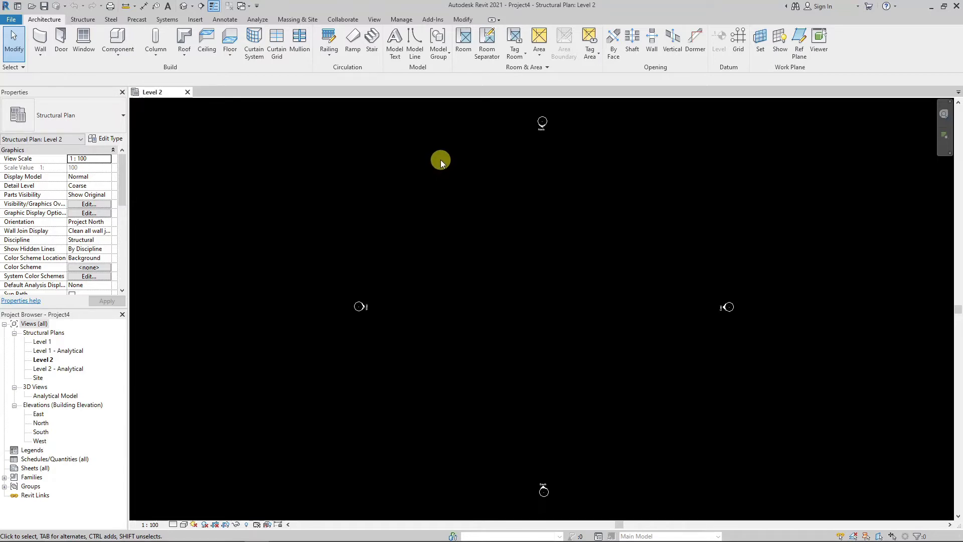
left_click(11, 20)
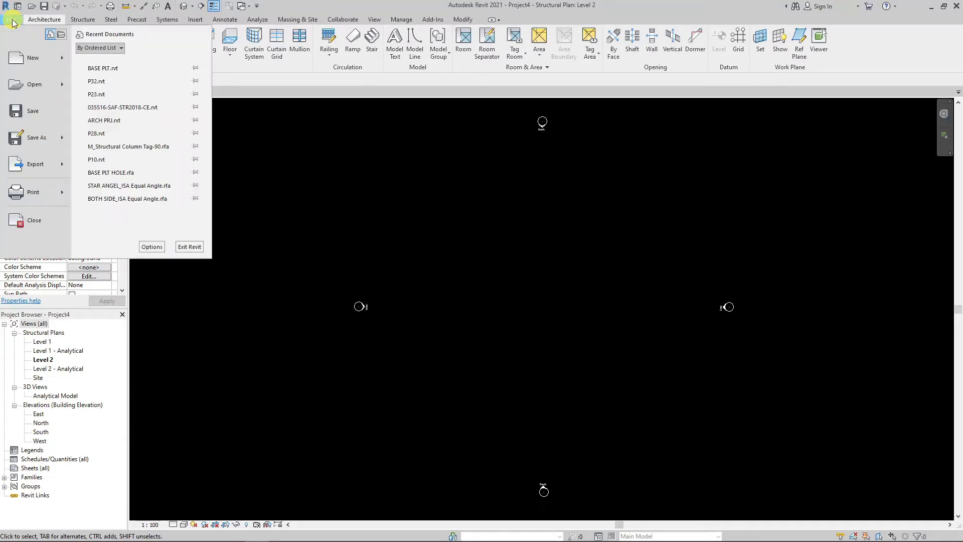
left_click(152, 246)
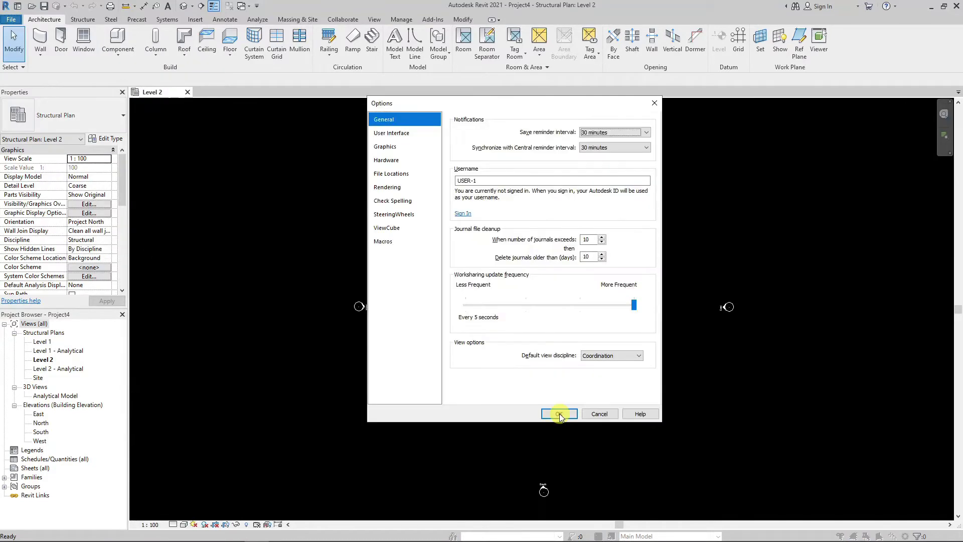
left_click(398, 148)
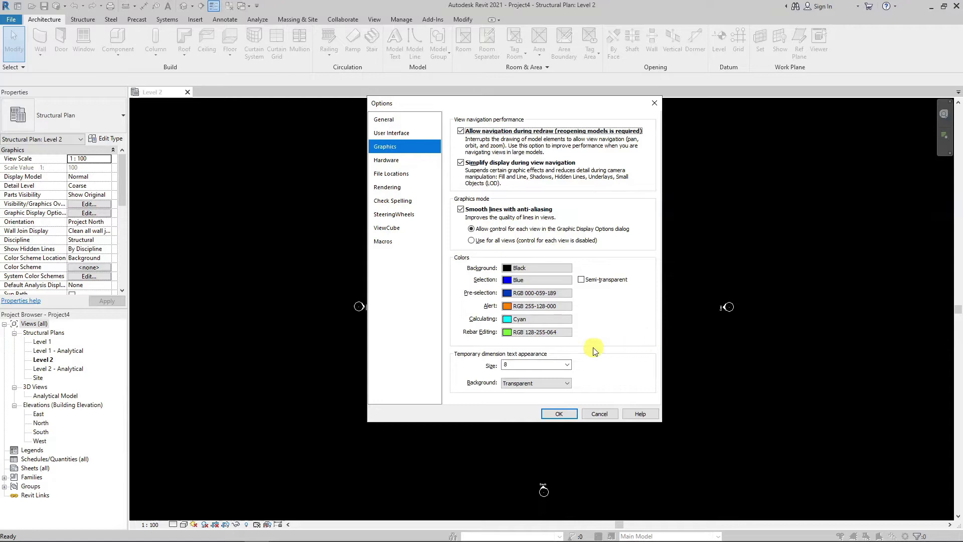
left_click(516, 267)
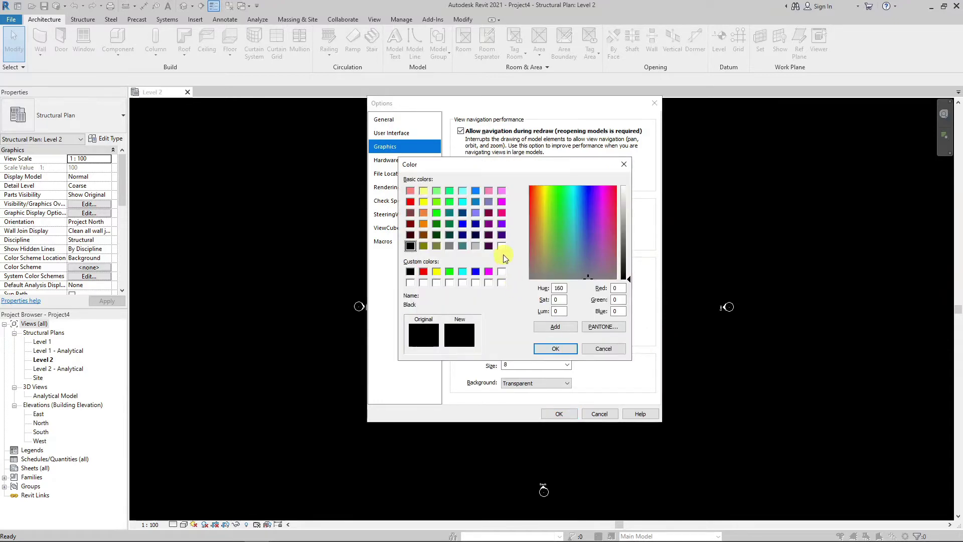
left_click(502, 245)
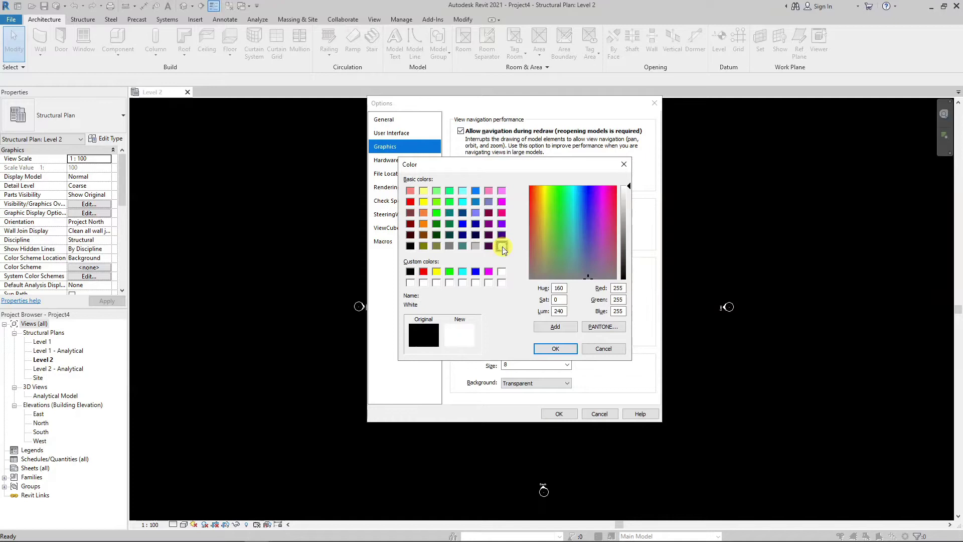
left_click(546, 349)
left_click(557, 410)
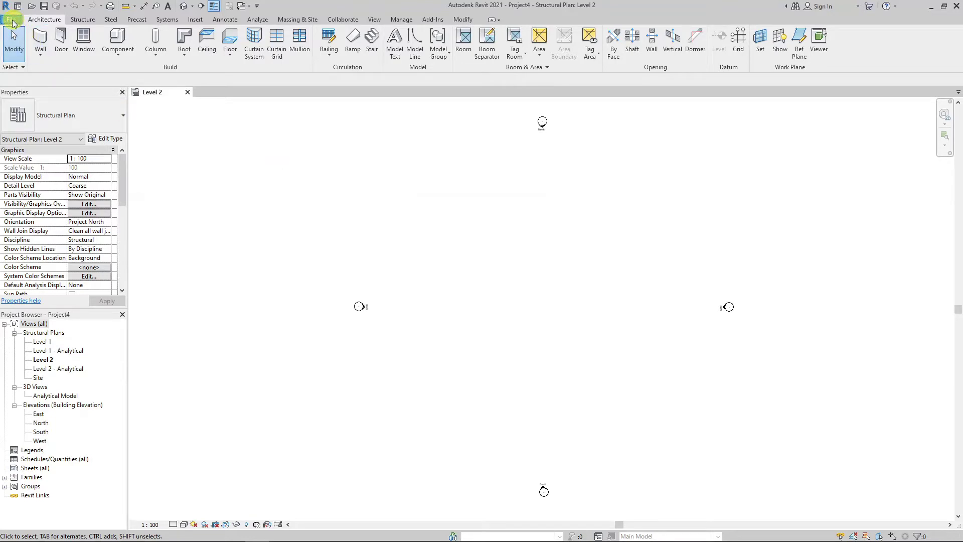
left_click(14, 23)
left_click(160, 249)
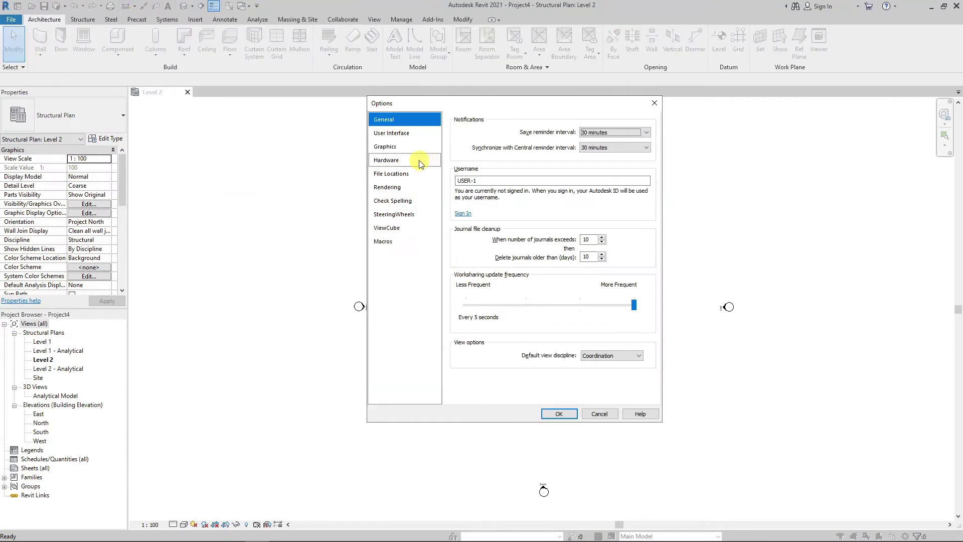
left_click(410, 147)
left_click(534, 260)
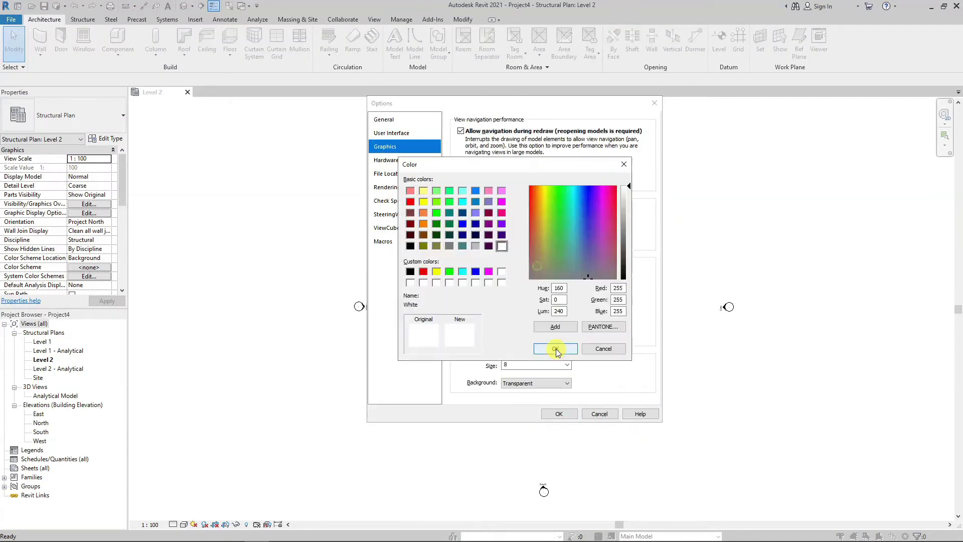
left_click(411, 246)
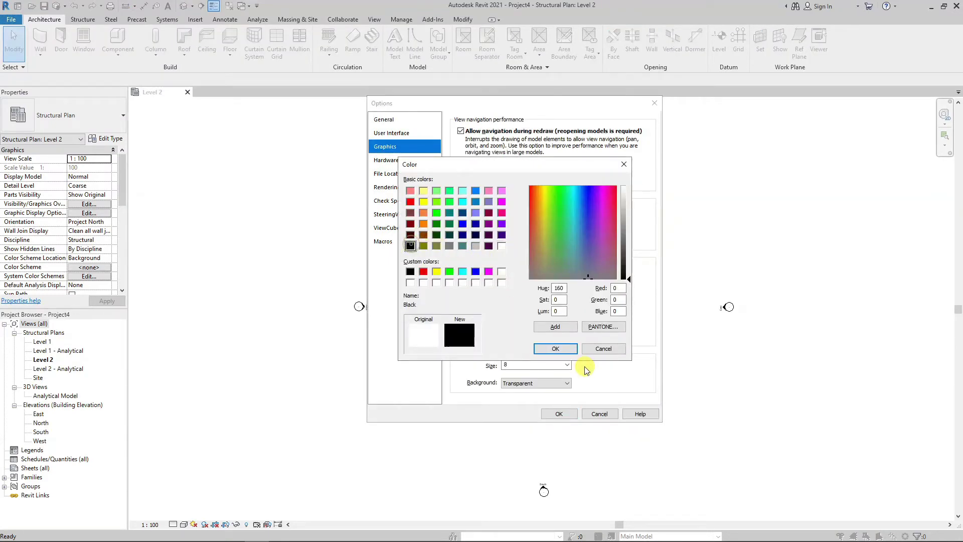
left_click(556, 348)
left_click(558, 413)
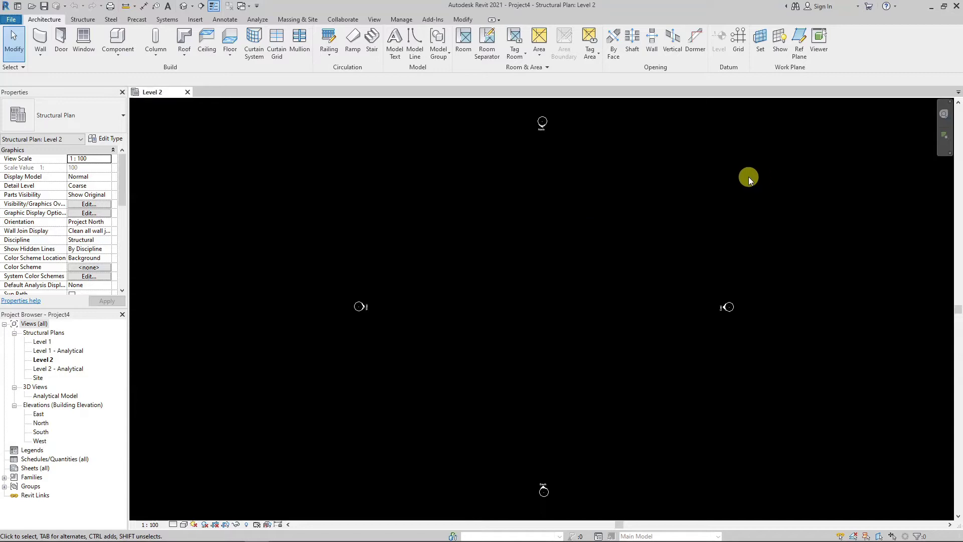
double_click(43, 342)
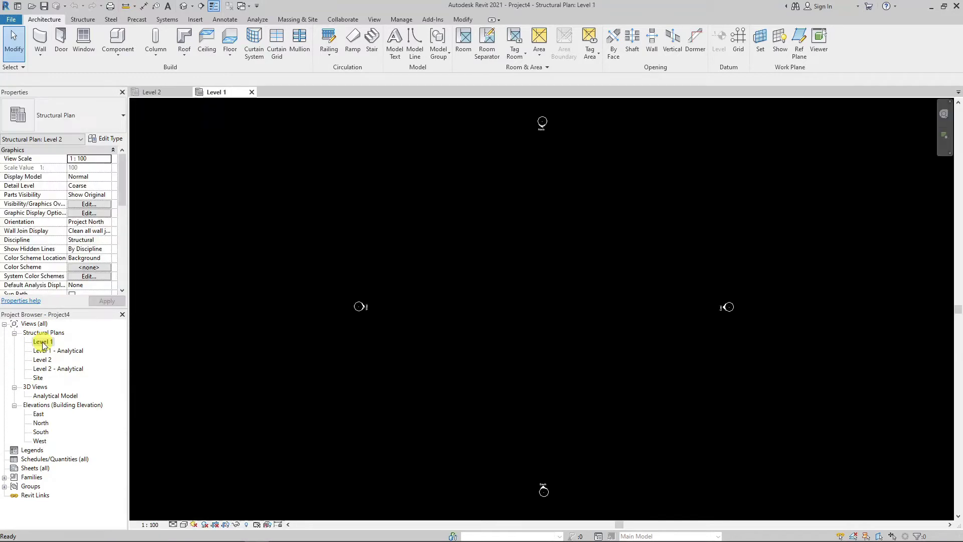
- Draw crossing grids on Level 1: vertical grid 1 and horizontal grid 2
left_click(508, 240)
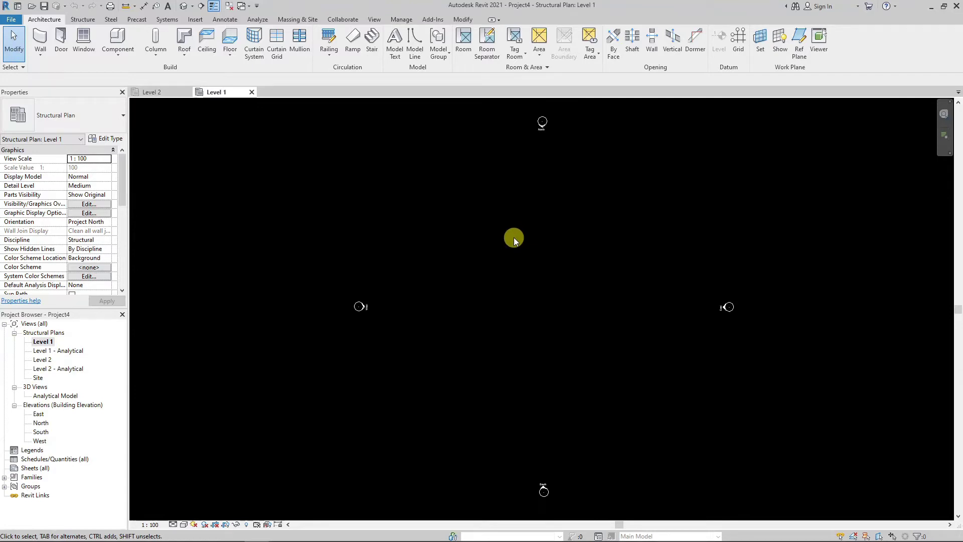
key("g")
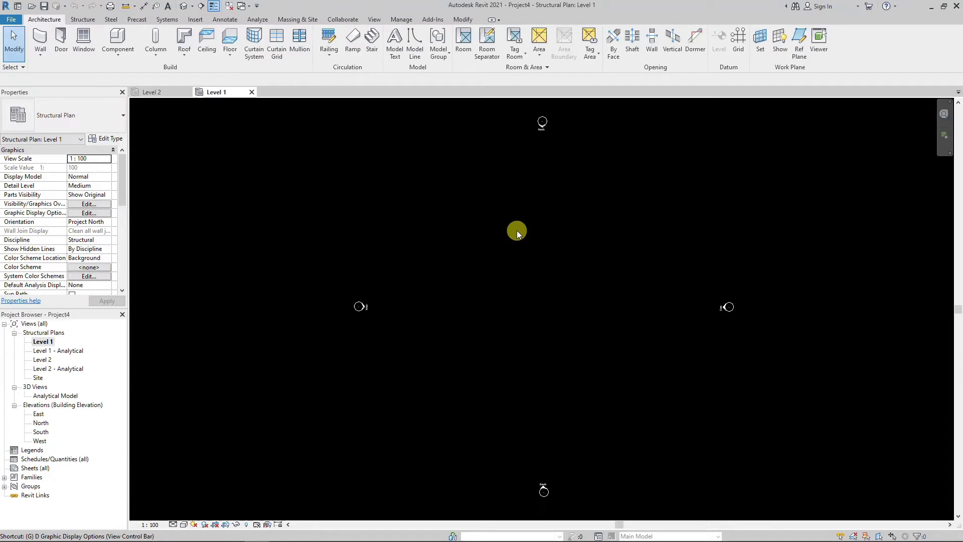
key("r")
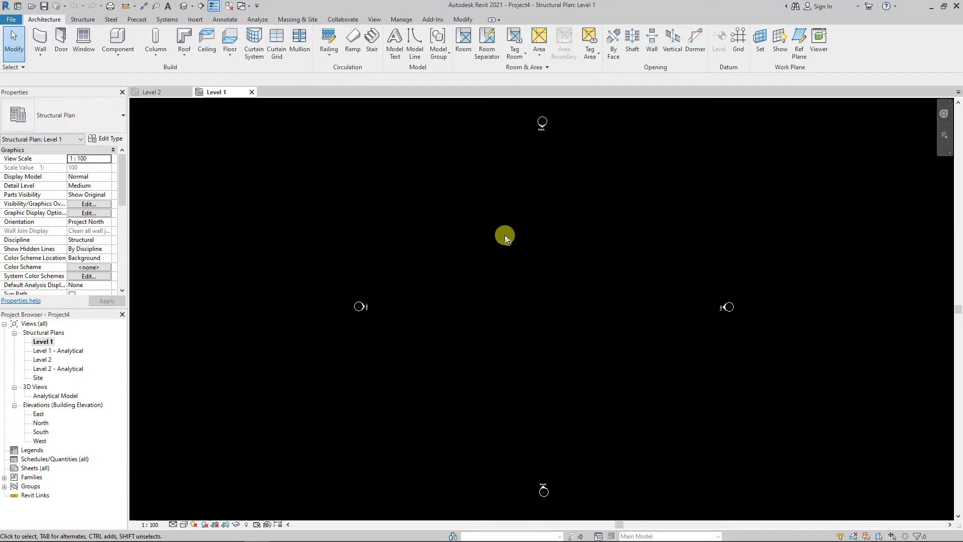
key("g")
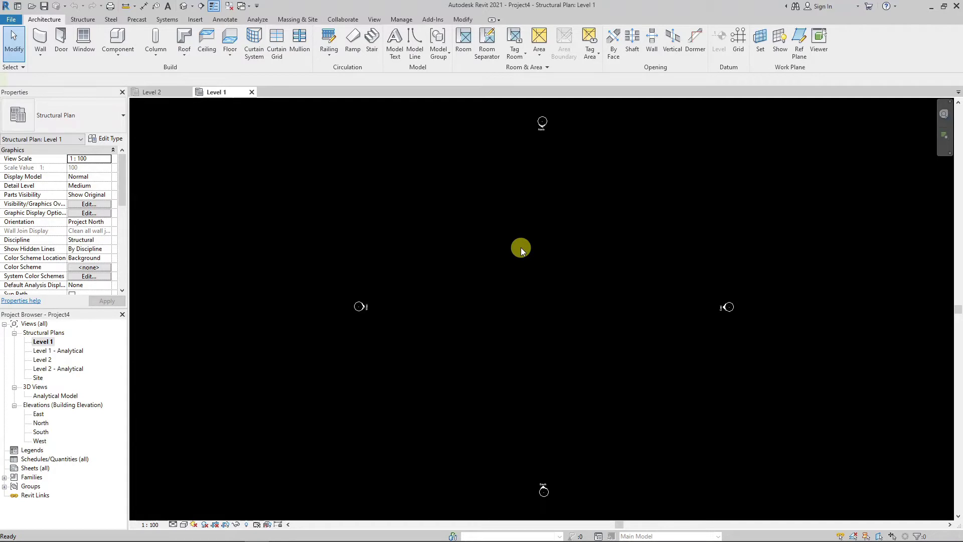
key("r")
left_click(527, 234)
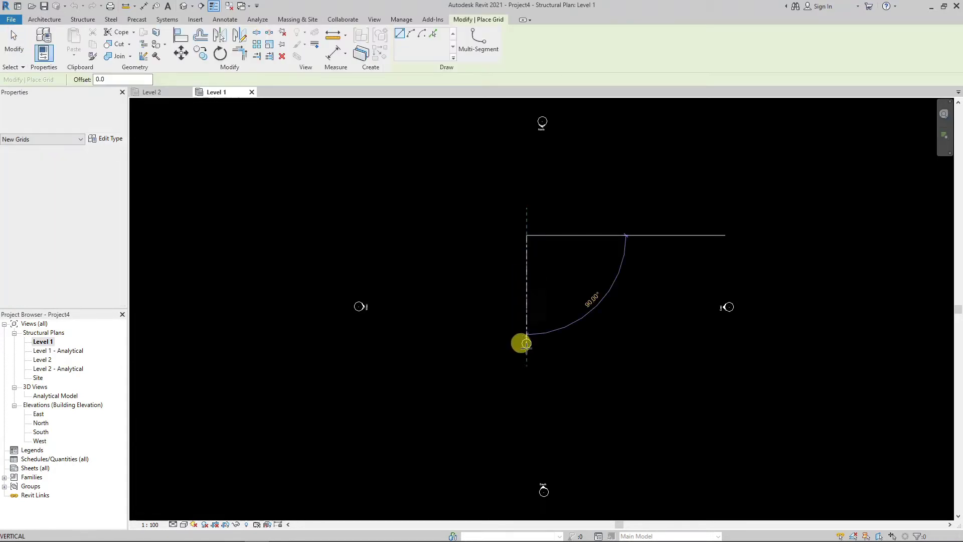
left_click(527, 370)
left_click(466, 290)
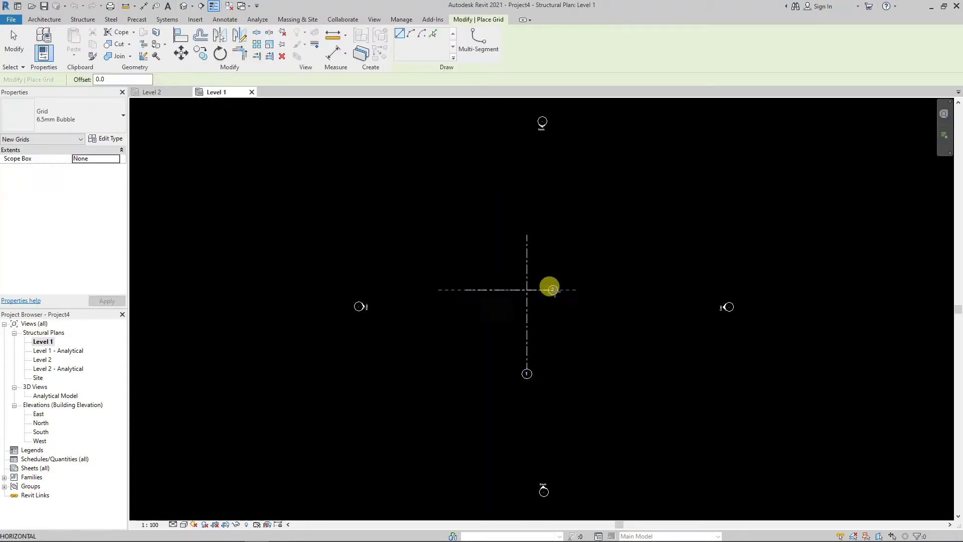
left_click(589, 289)
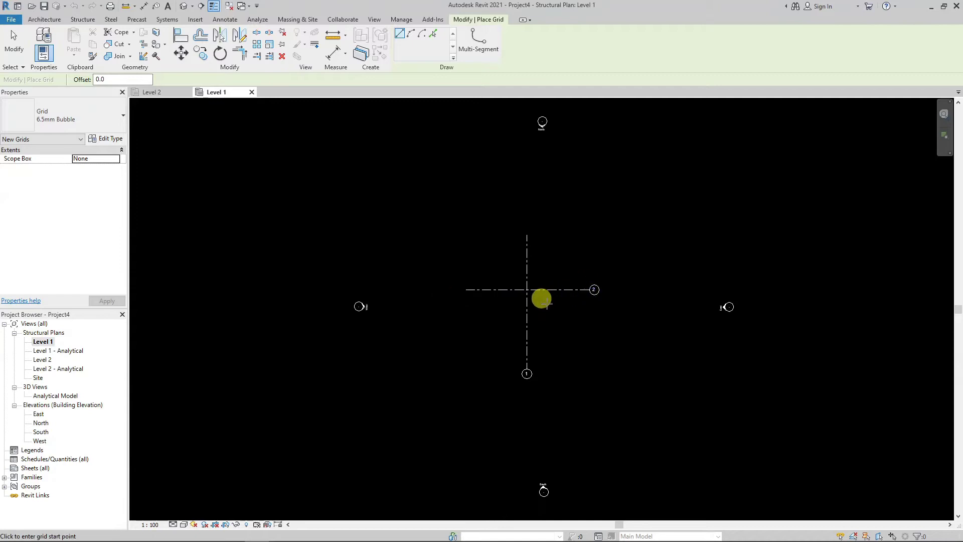
key("Escape")
- Cancel leftover commands from the plan's context menu, then start structural column placement
right_click(560, 230)
left_click(580, 238)
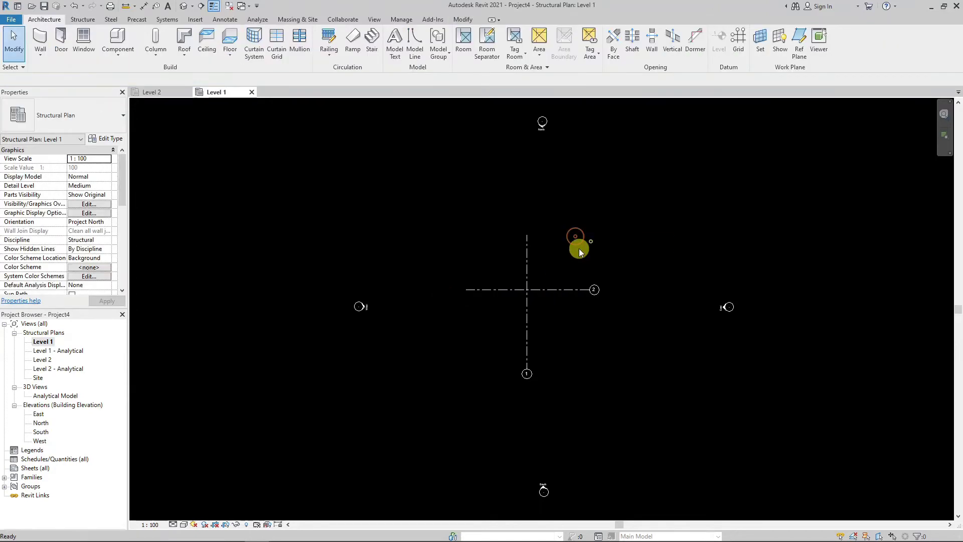
scroll(534, 272, "up", 3)
right_click(543, 263)
left_click(572, 263)
right_click(570, 212)
left_click(591, 219)
left_click(457, 220)
right_click(616, 236)
left_click(584, 254)
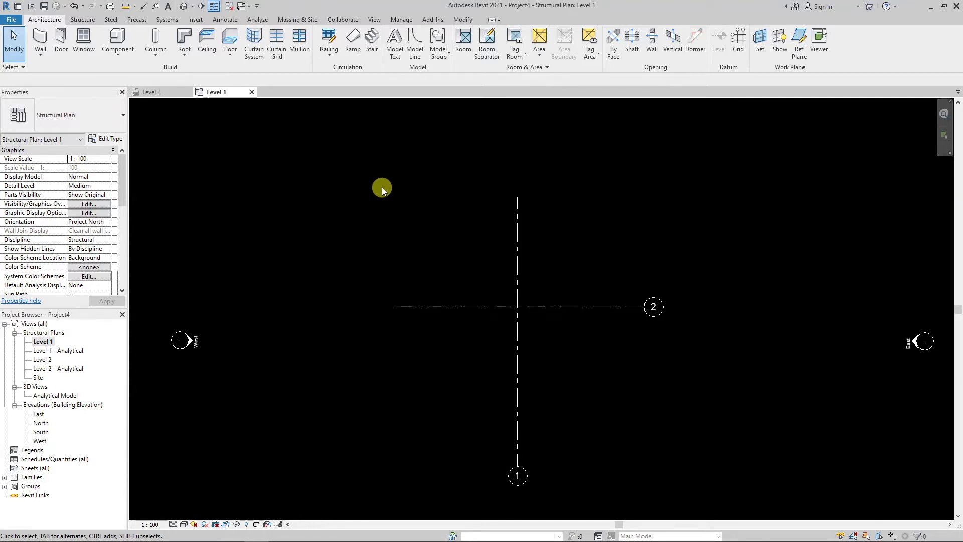
key("c")
key("l")
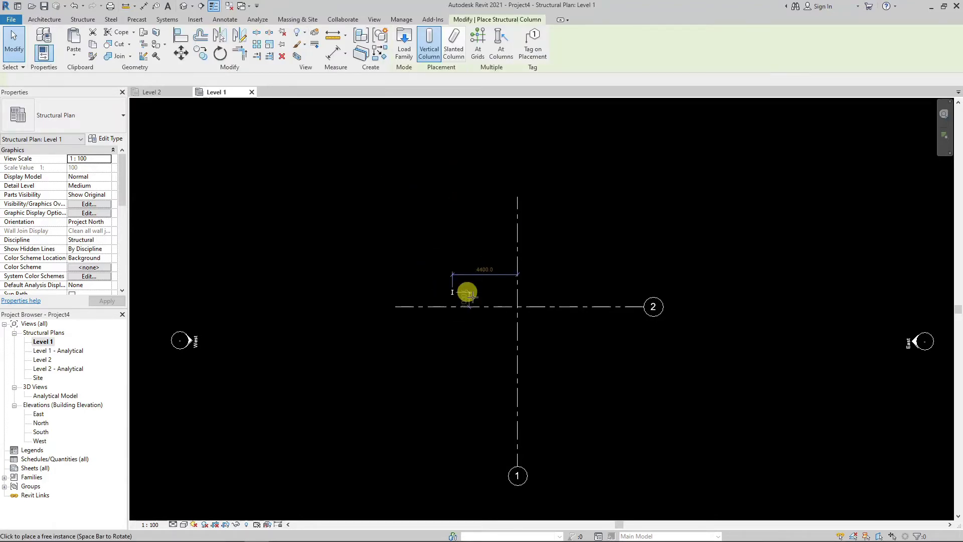
scroll(509, 305, "up", 2)
scroll(524, 300, "up", 2)
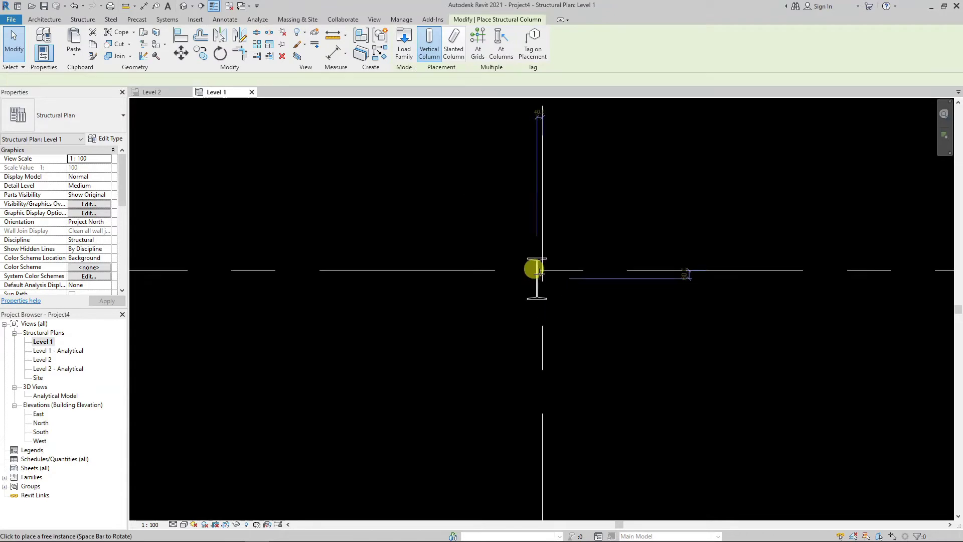
left_click(535, 266)
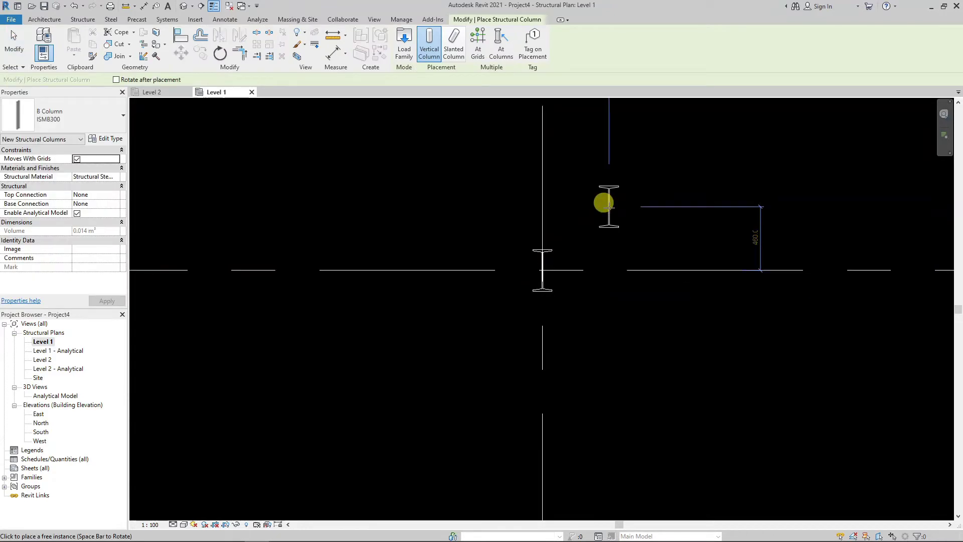
key("Escape")
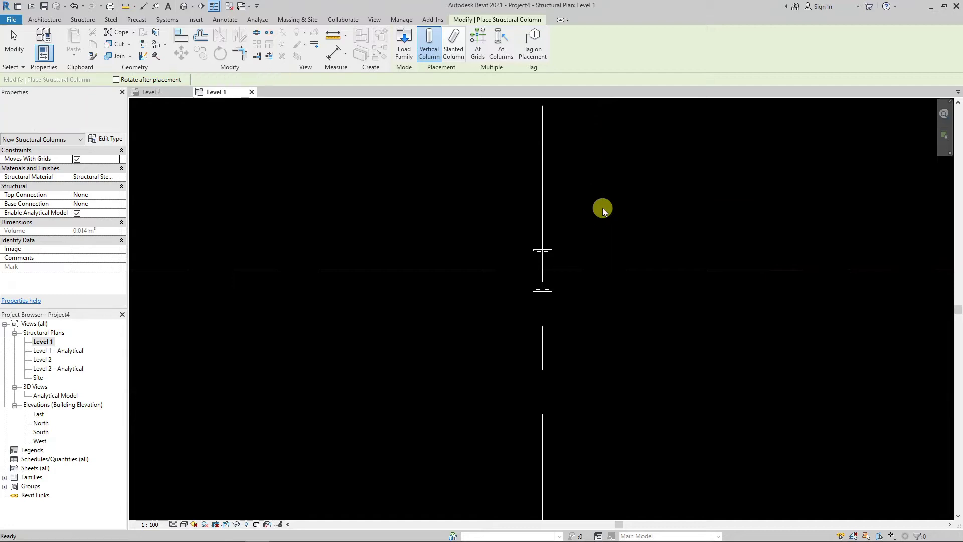
key("Escape")
right_click(593, 192)
left_click(611, 191)
right_click(605, 188)
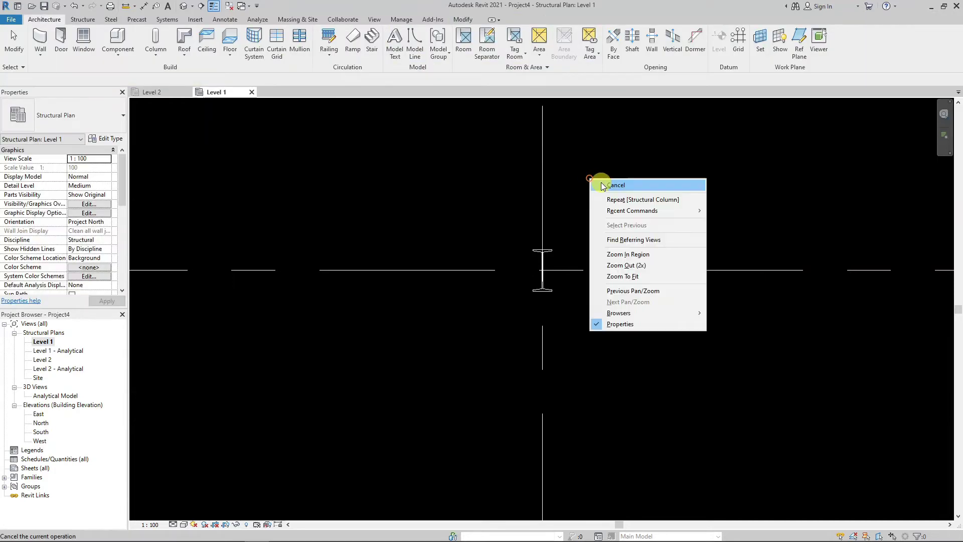
left_click(602, 185)
scroll(462, 247, "down", 2)
scroll(419, 201, "up", 1)
right_click(419, 198)
left_click(426, 194)
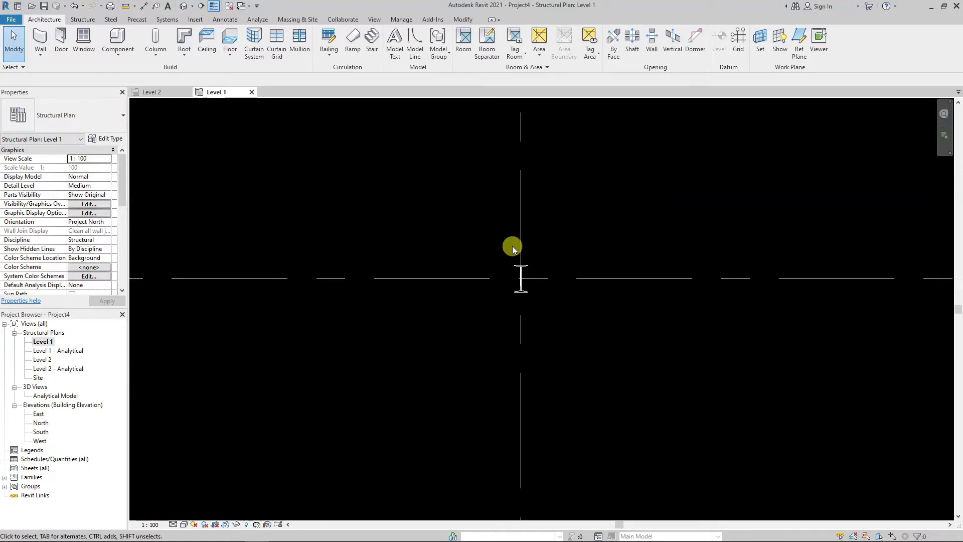
scroll(514, 243, "up", 3)
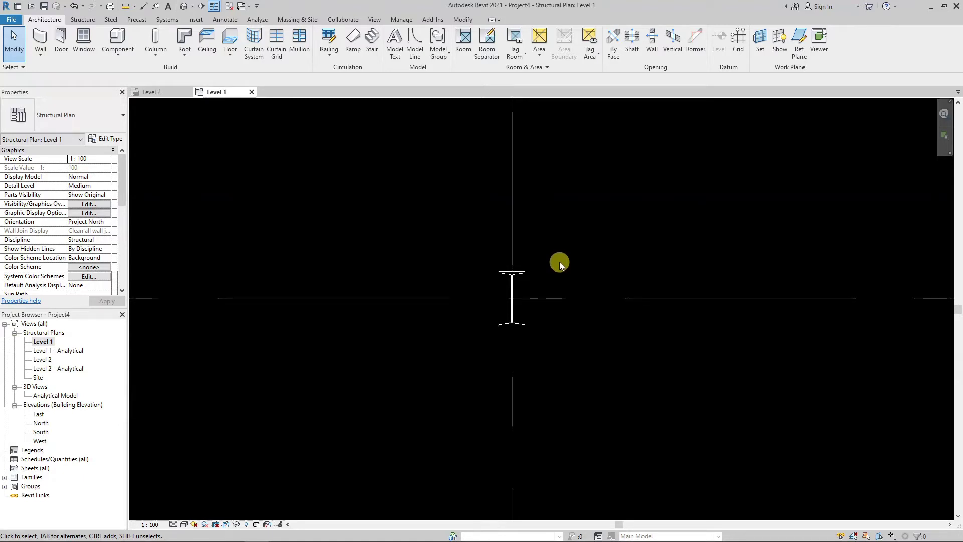
scroll(556, 241, "down", 2)
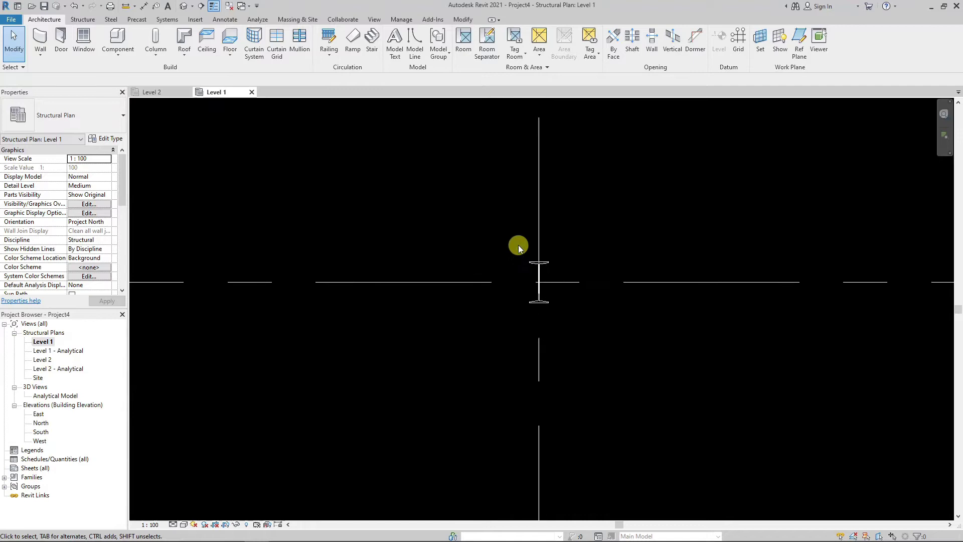
scroll(519, 247, "up", 1)
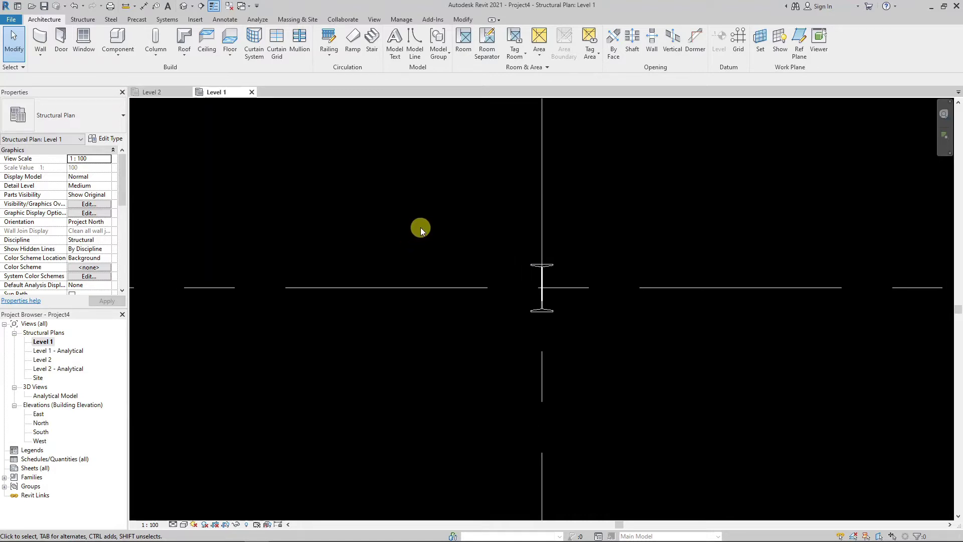
left_click(196, 20)
- Browse the Load Family dialog to Structural Columns > Steel > India Specific
left_click(399, 44)
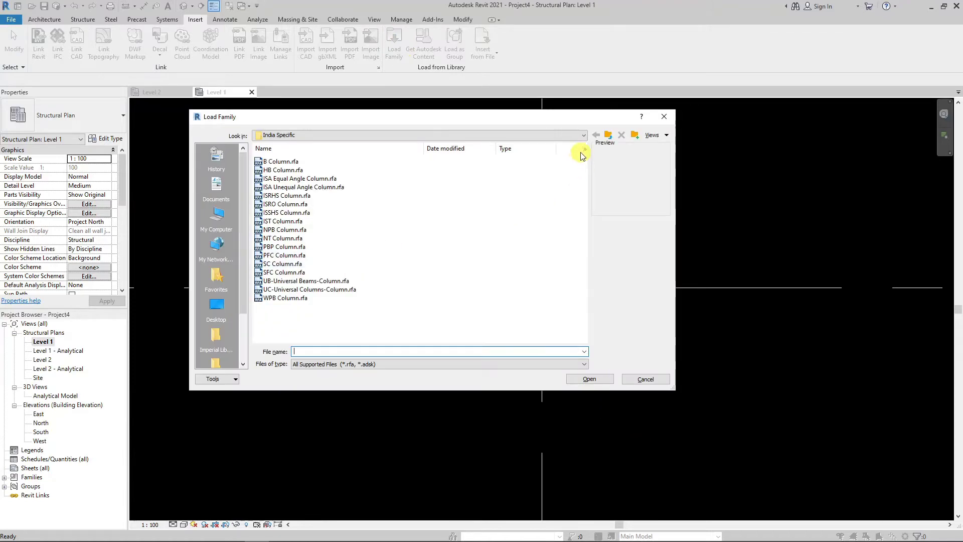
left_click(608, 138)
left_click(607, 137)
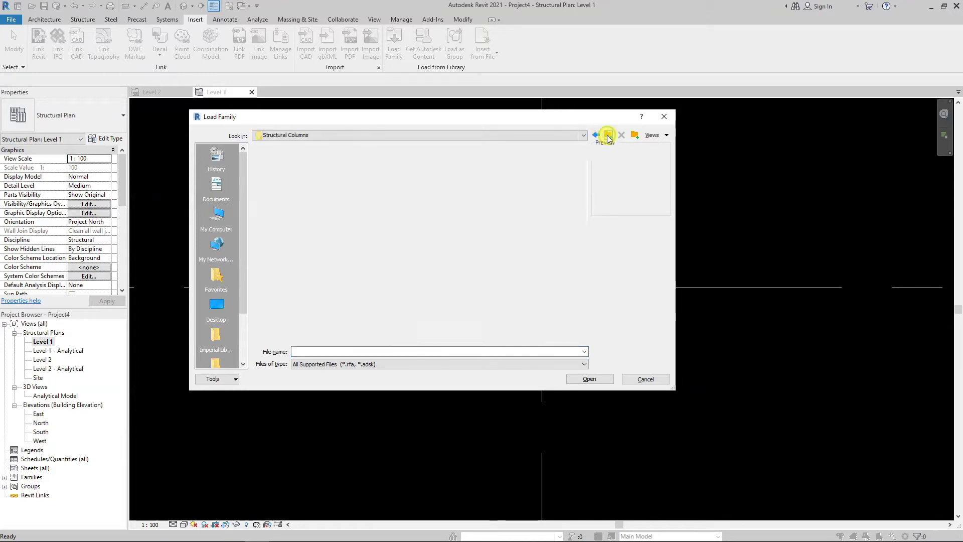
left_click(608, 137)
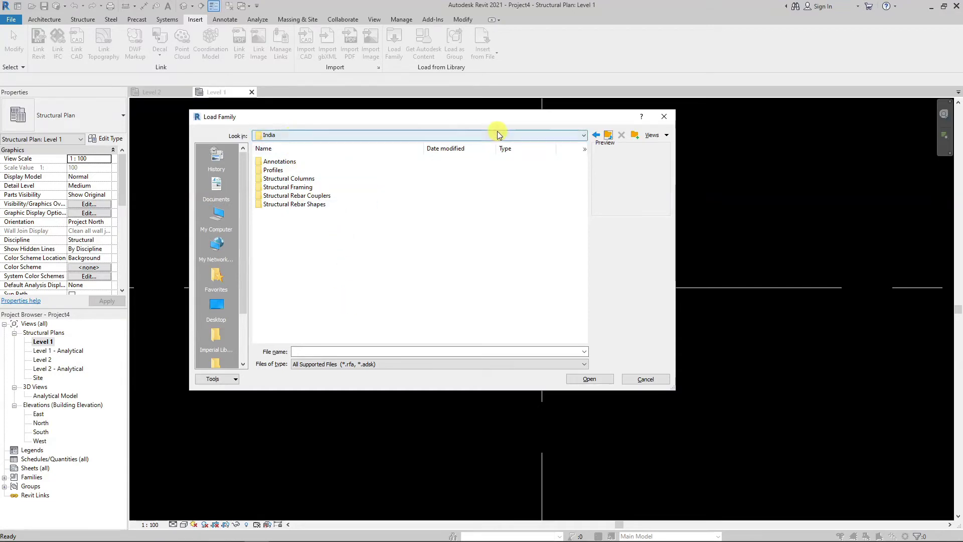
double_click(303, 179)
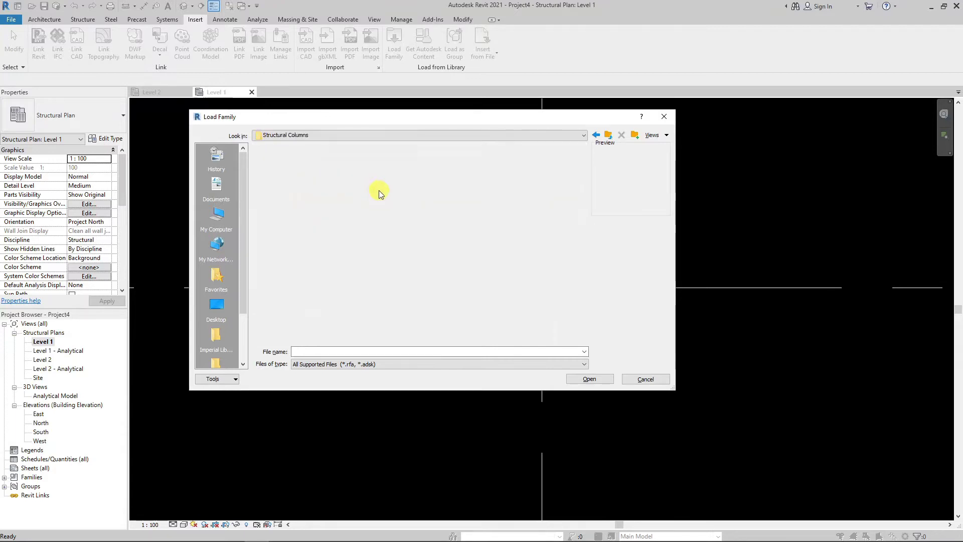
left_click(275, 160)
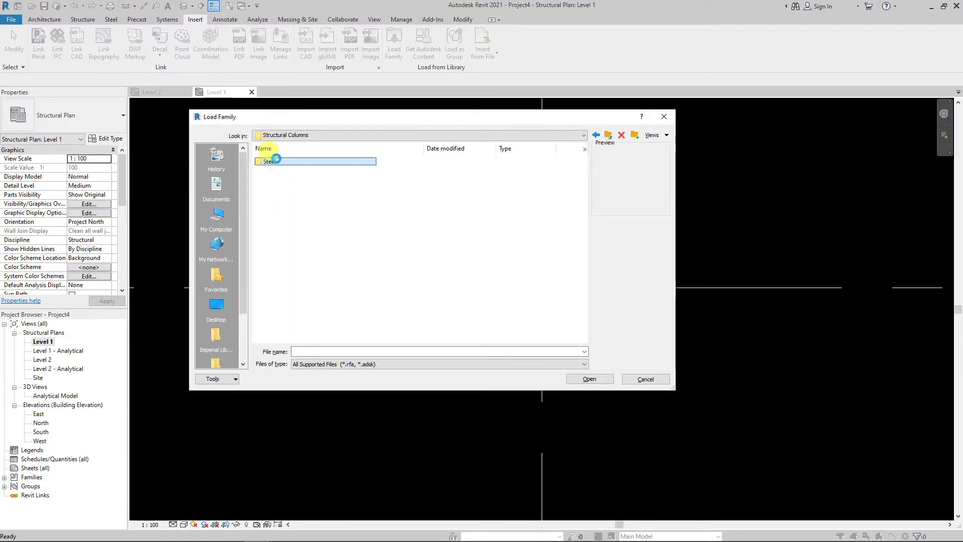
double_click(275, 160)
double_click(300, 162)
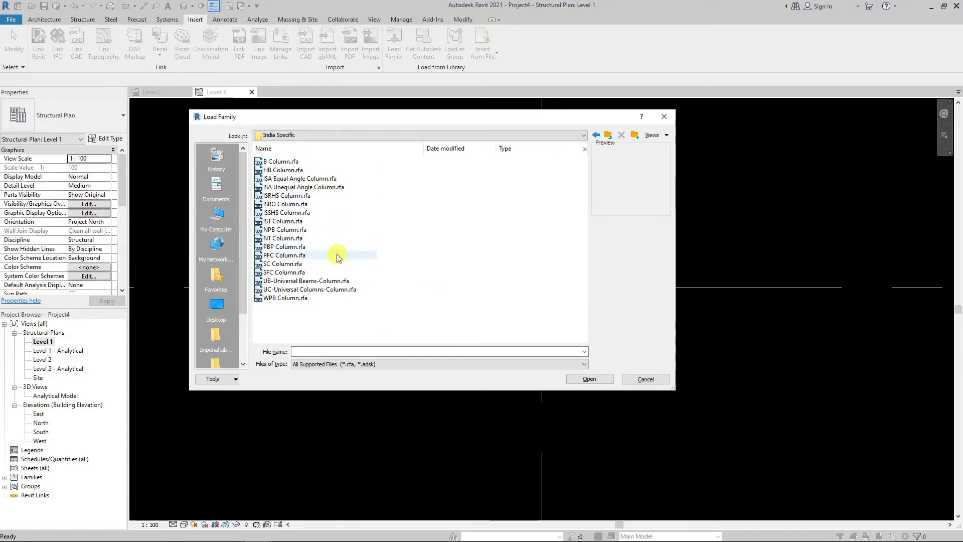
mouse_move(284, 272)
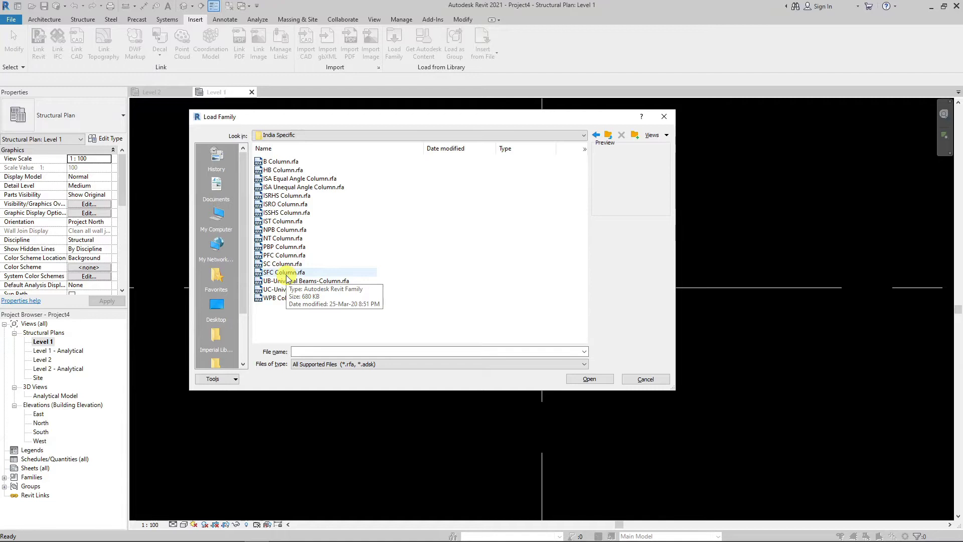
- Load SFC Column.rfa with the ISMC400 type selected
left_click(286, 273)
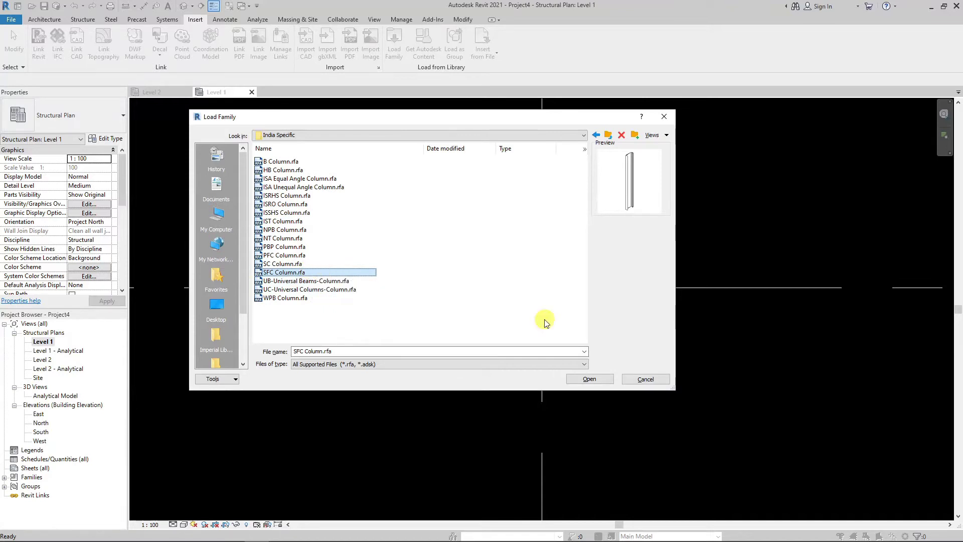
left_click(592, 380)
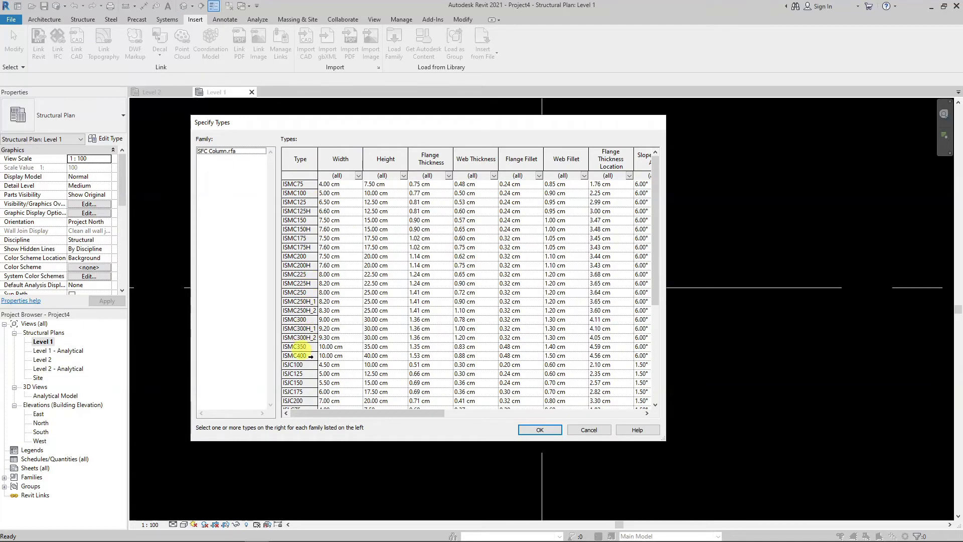
left_click(305, 355)
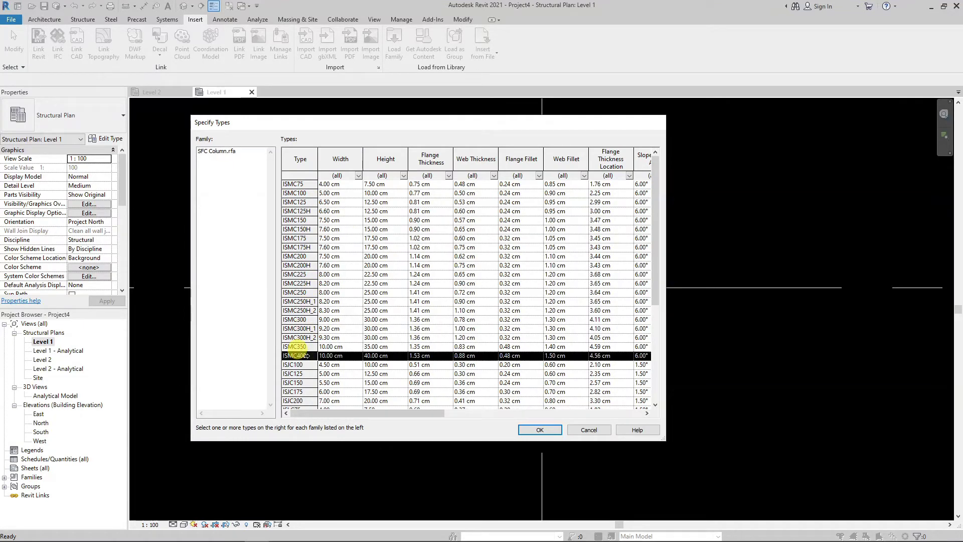
left_click(521, 433)
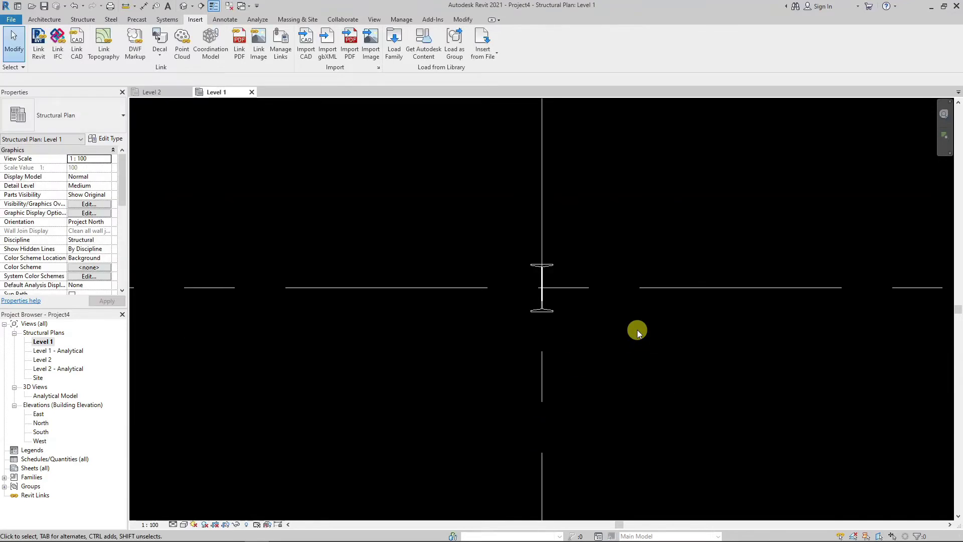
scroll(586, 323, "up", 2)
scroll(595, 323, "up", 1)
- Change the ISMB300 column at grids 1/2 to the SFC Column ISMC400 type
left_click(505, 299)
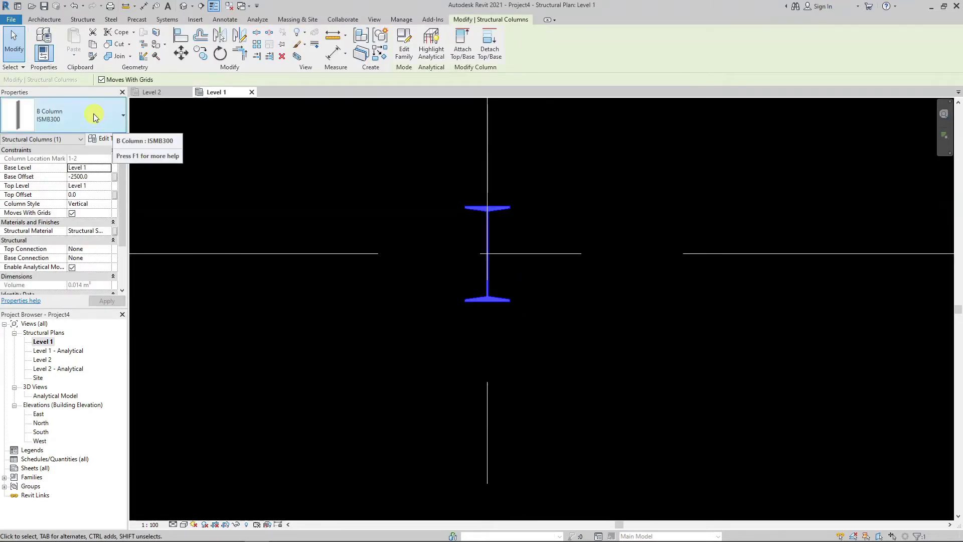
left_click(78, 114)
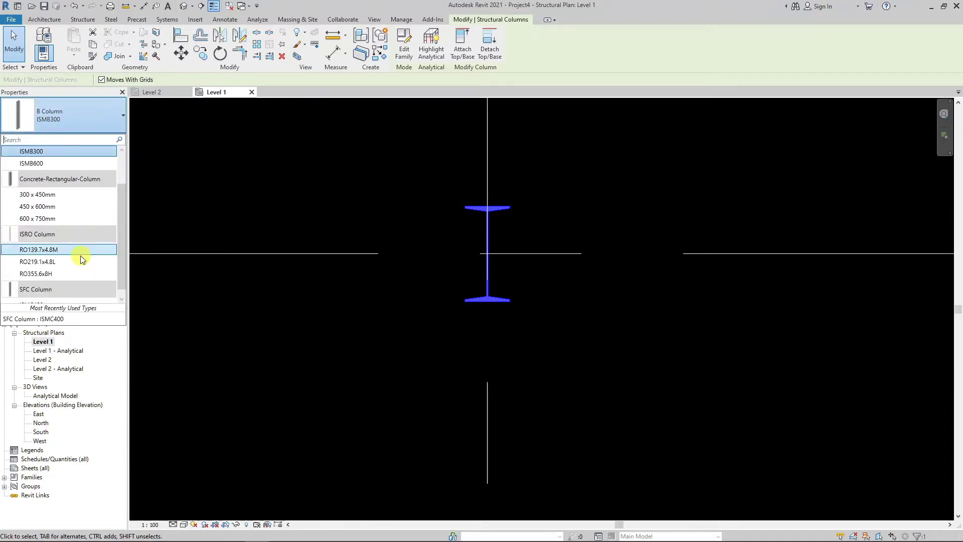
scroll(81, 257, "down", 1)
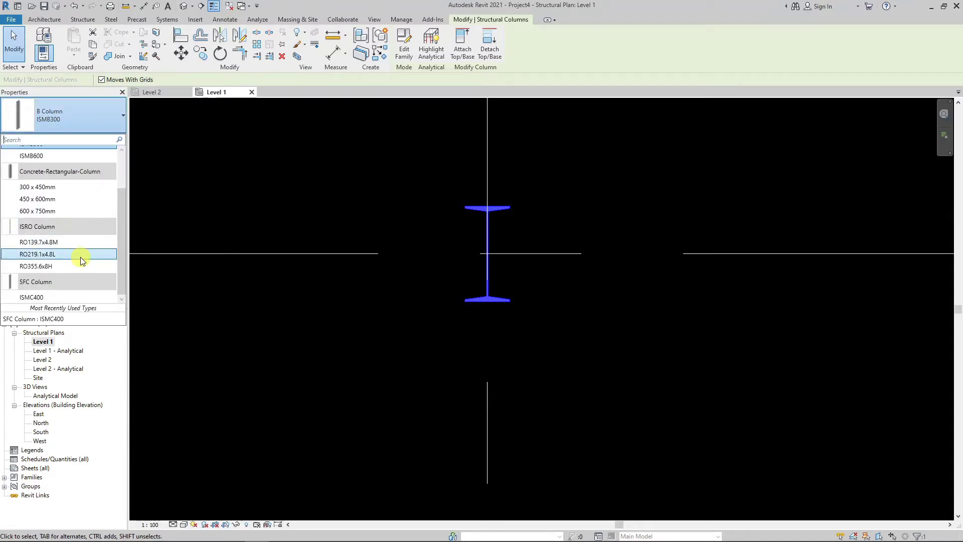
left_click(44, 297)
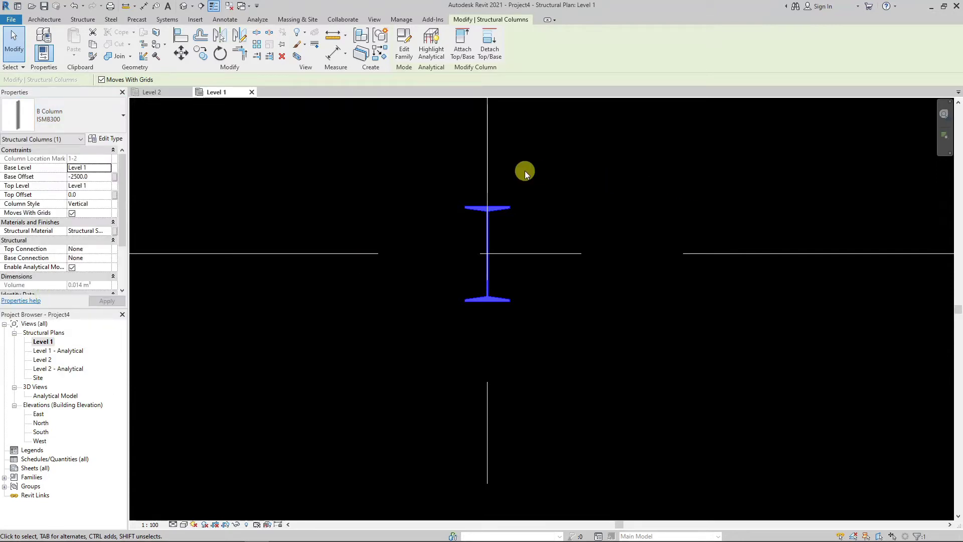
left_click(571, 153)
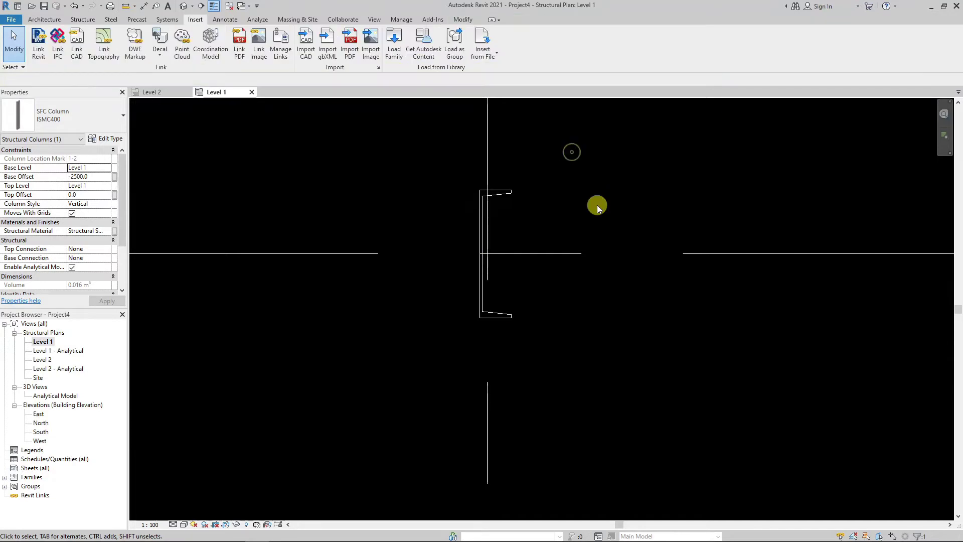
scroll(597, 200, "down", 1)
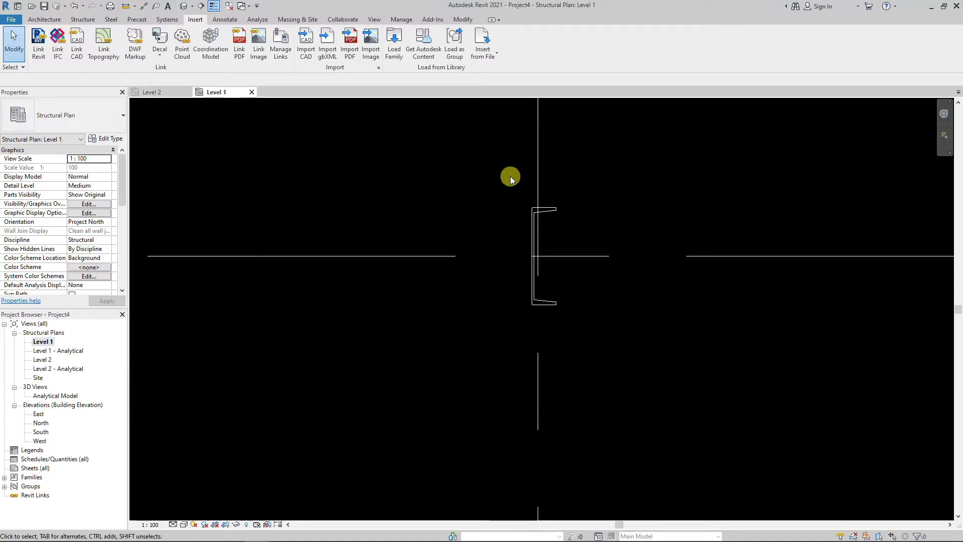
scroll(485, 166, "up", 1)
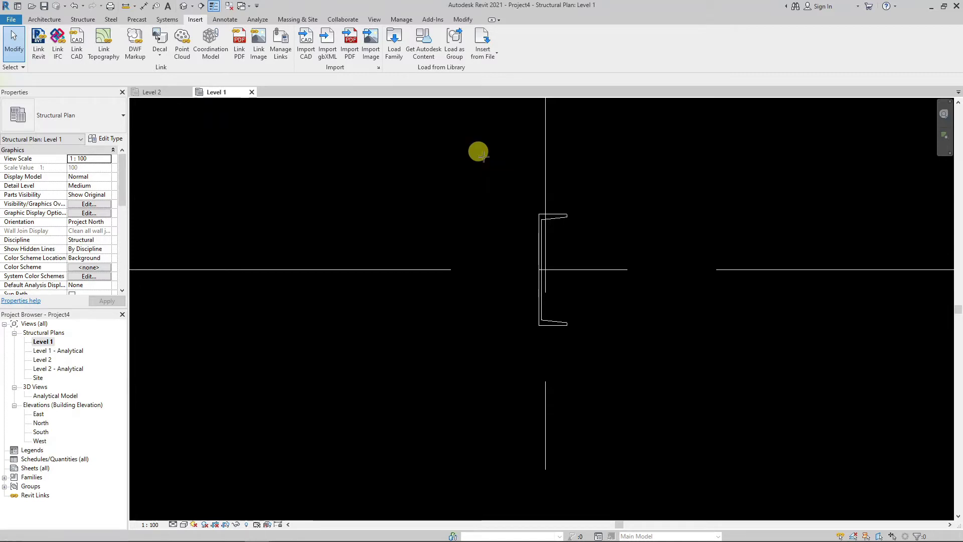
- Add detail lines offset 250 on both sides of vertical grid 1 using Pick Lines
key("d")
key("l")
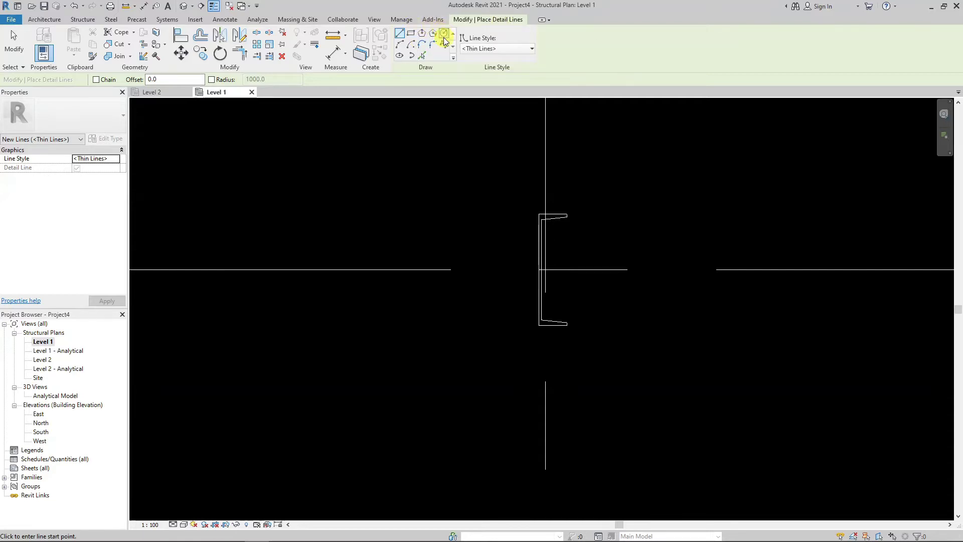
left_click(423, 56)
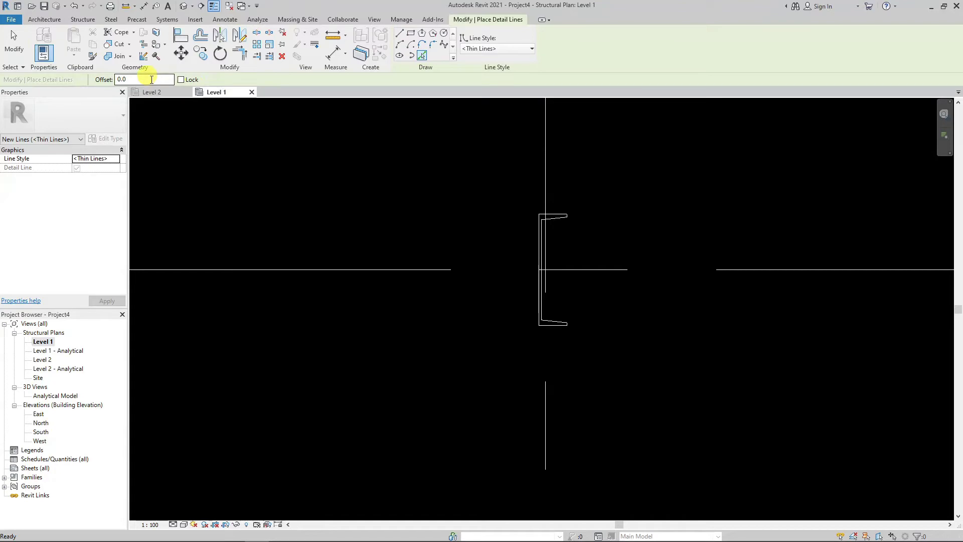
double_click(151, 79)
type("250")
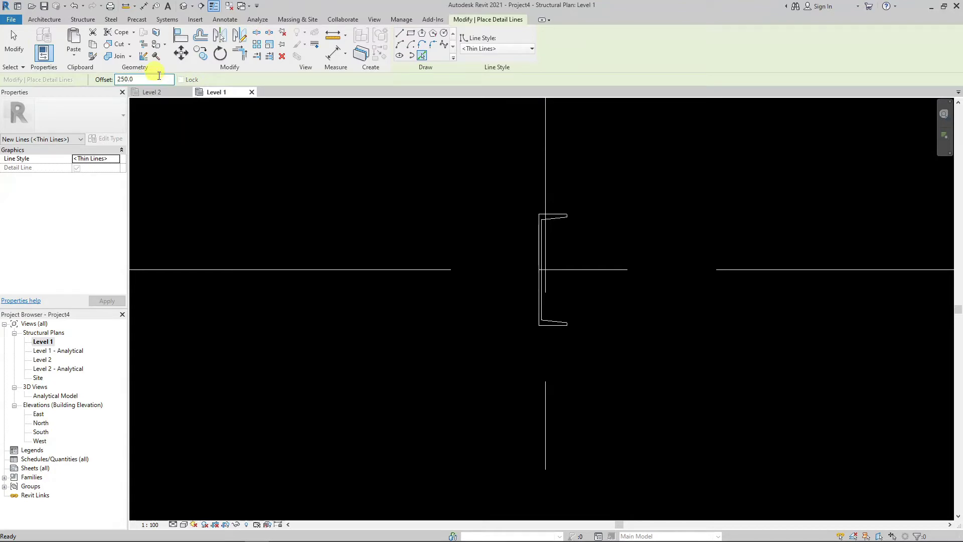
left_click(545, 183)
left_click(549, 185)
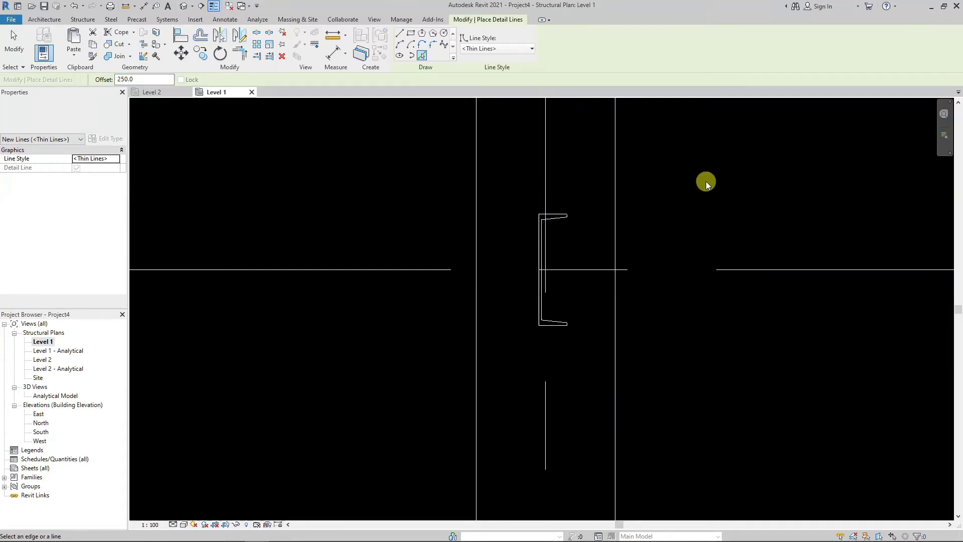
key("Escape")
right_click(684, 173)
left_click(699, 182)
left_click(567, 215)
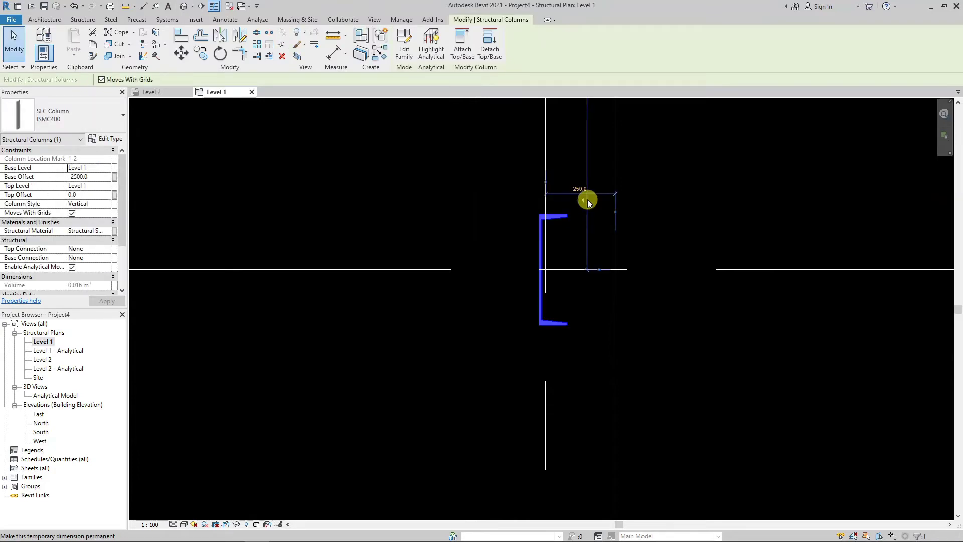
- Move the ISMC400 channel left from its top-left corner onto the left detail line
scroll(479, 220, "up", 2)
scroll(479, 220, "up", 1)
left_click(632, 236)
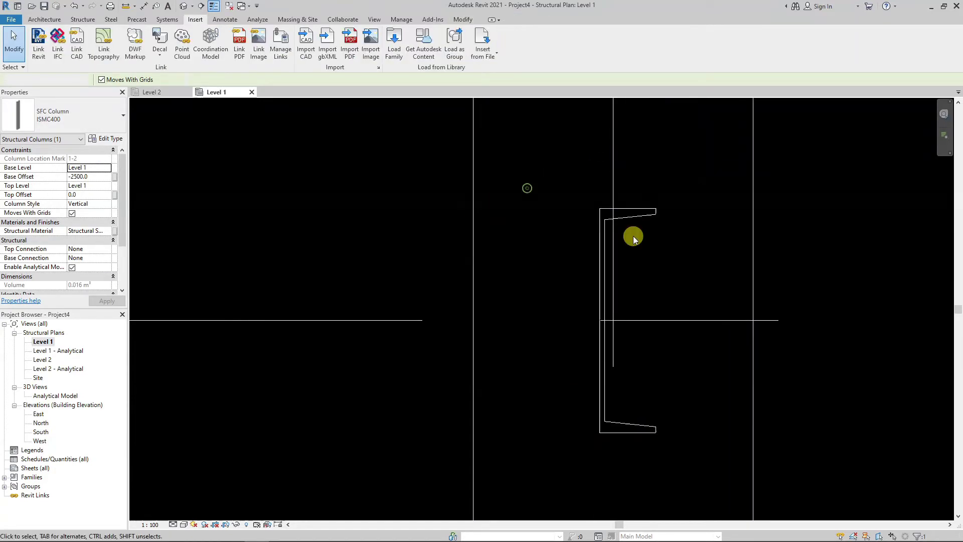
left_click(664, 241)
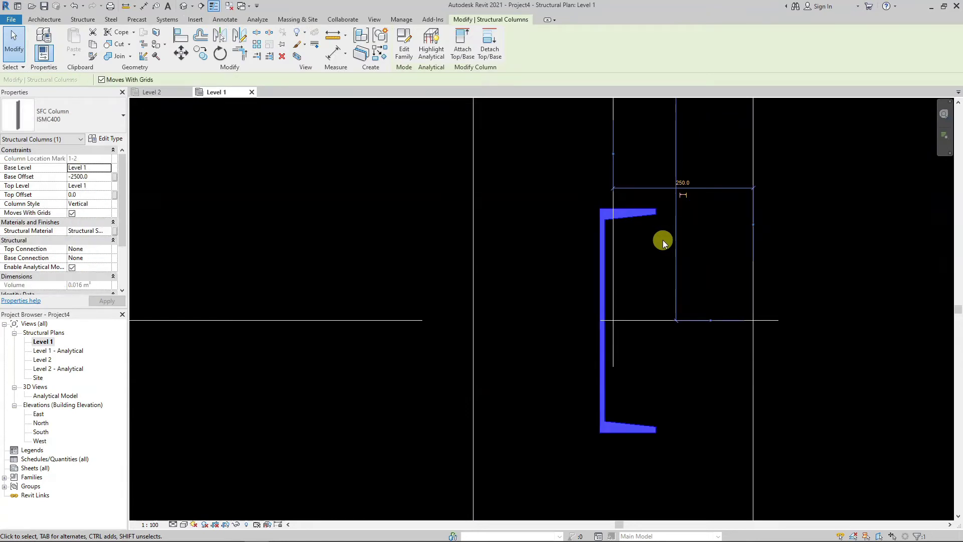
scroll(599, 211, "up", 2)
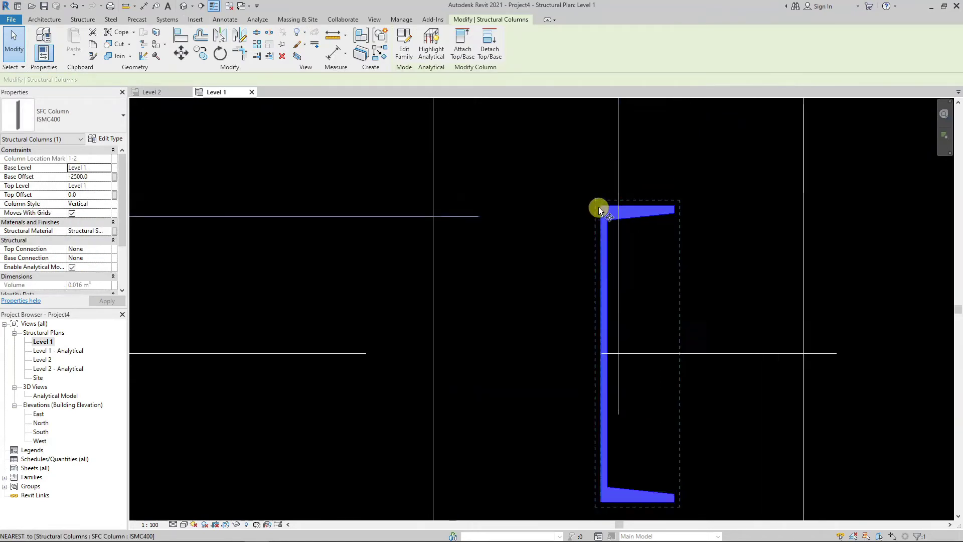
key("m")
key("v")
left_click(600, 203)
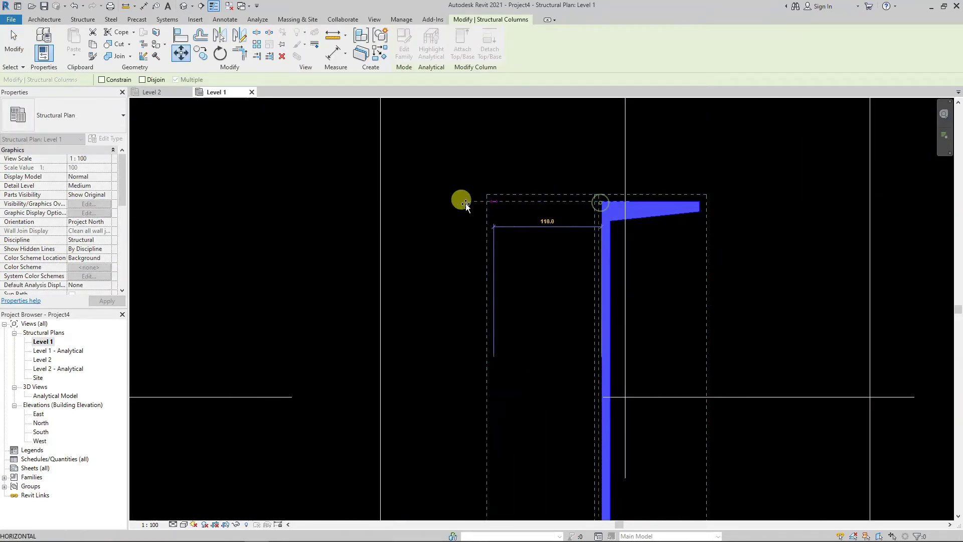
left_click(380, 203)
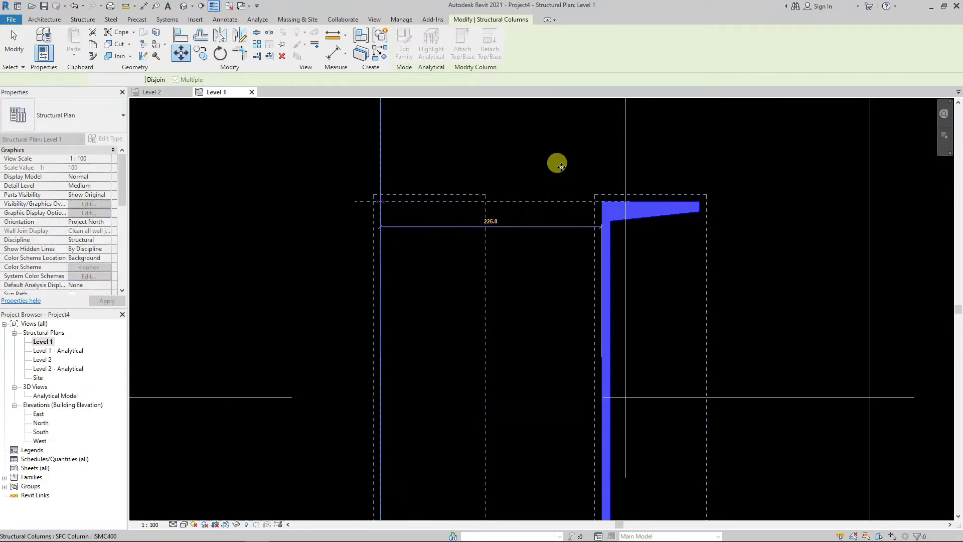
left_click(546, 154)
scroll(501, 240, "down", 2)
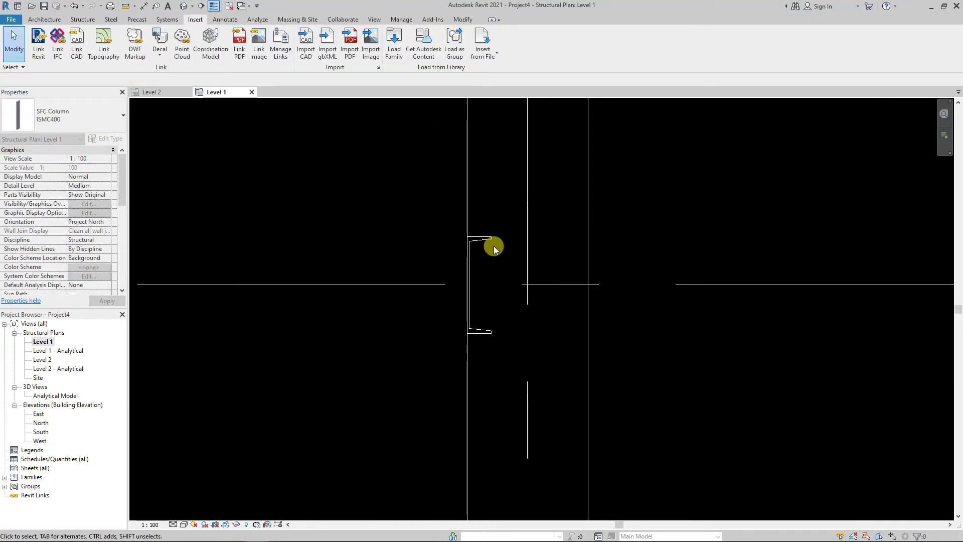
left_click(488, 239)
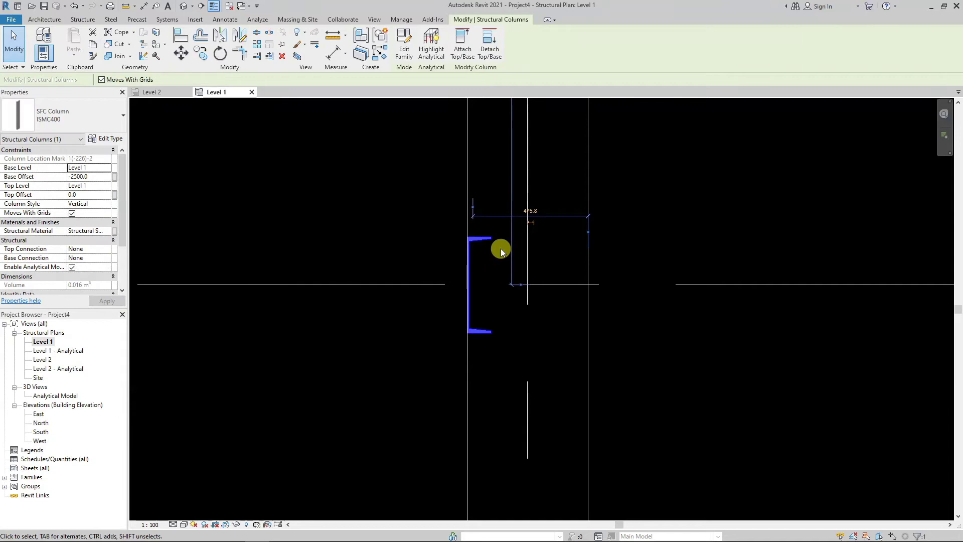
- Mirror a copy of the channel across grid 1 so the two ISMC400 channels face each other
key("m")
key("m")
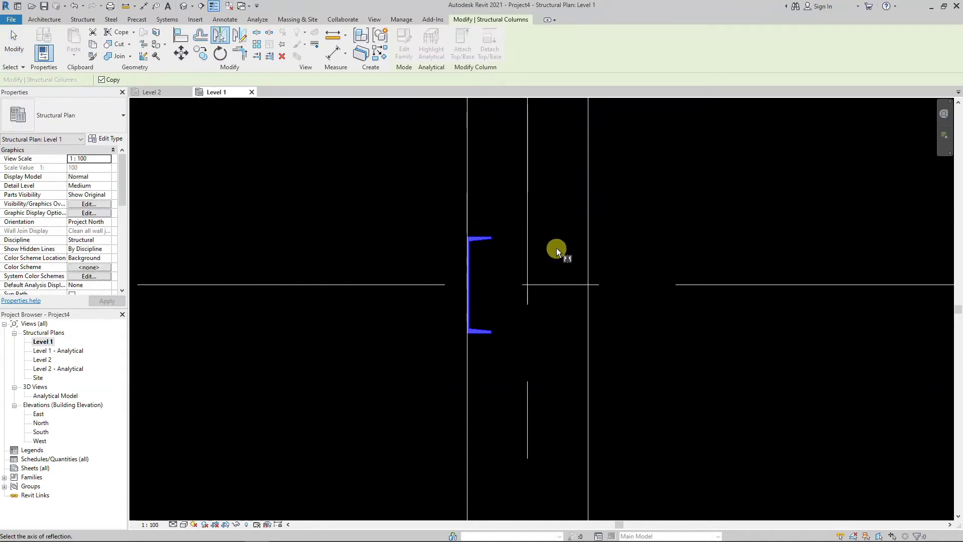
left_click(529, 257)
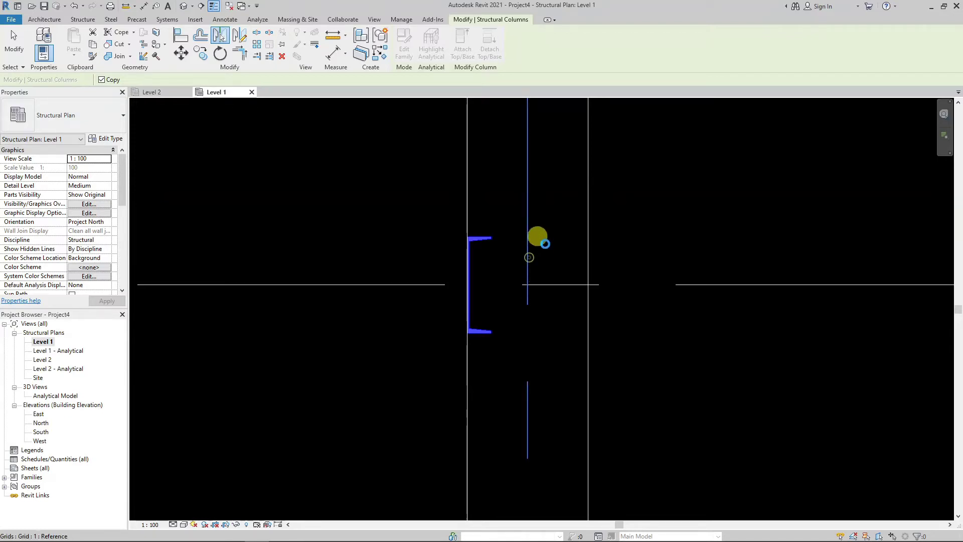
left_click(546, 242)
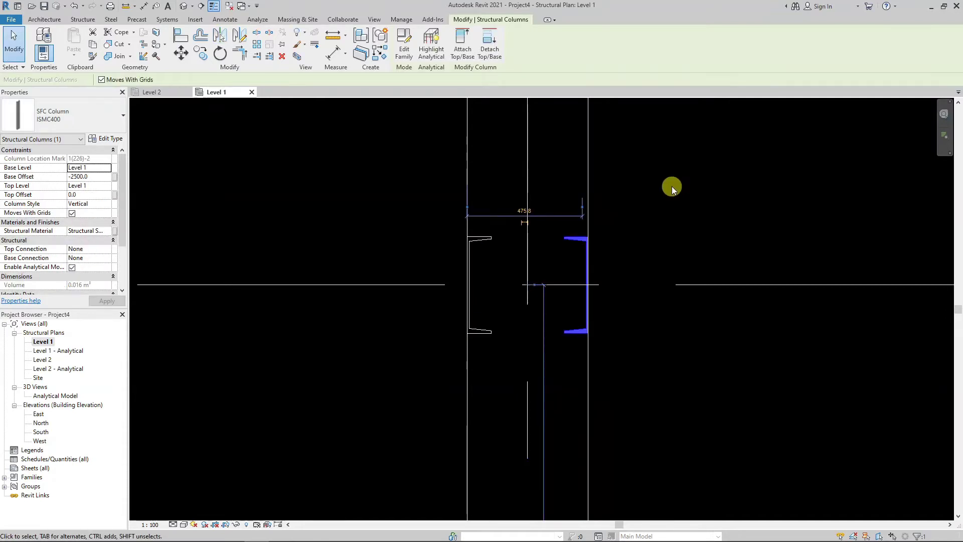
right_click(690, 198)
left_click(704, 195)
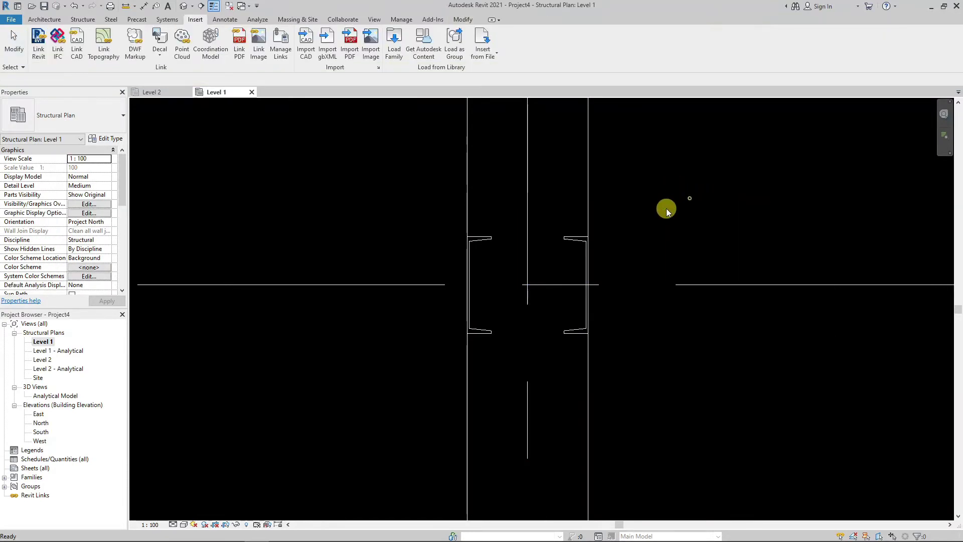
left_click(577, 242)
left_click(490, 240)
left_click(574, 238, "ctrl")
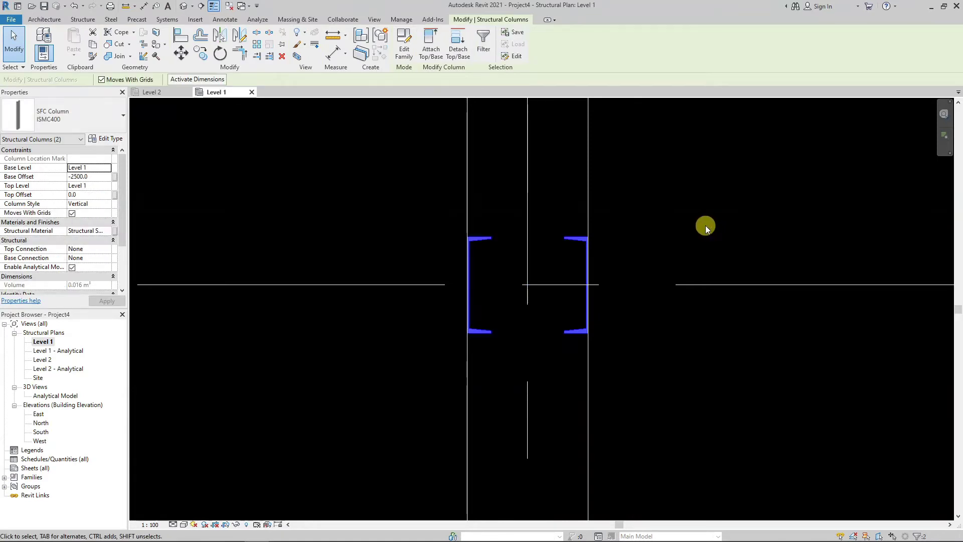
left_click(705, 225)
left_click(574, 266)
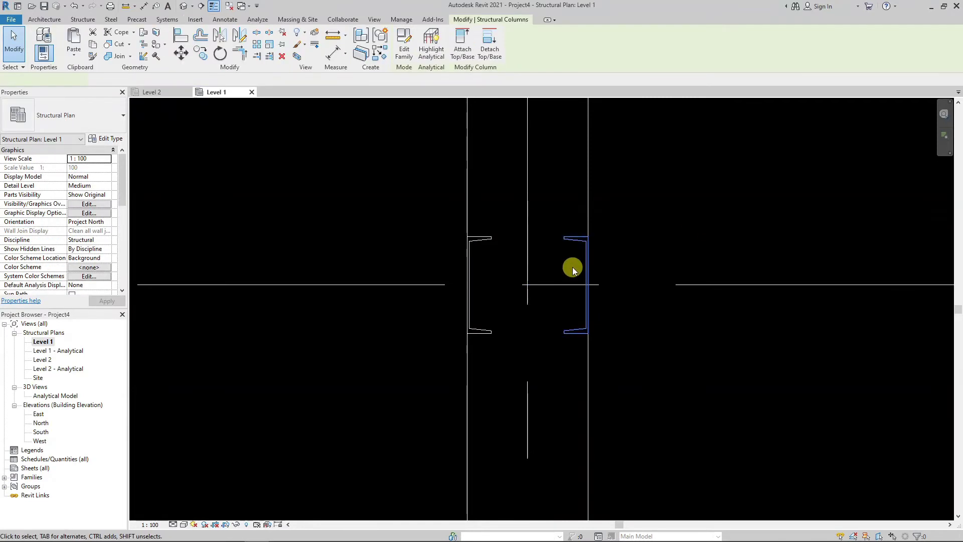
left_click(490, 238, "ctrl")
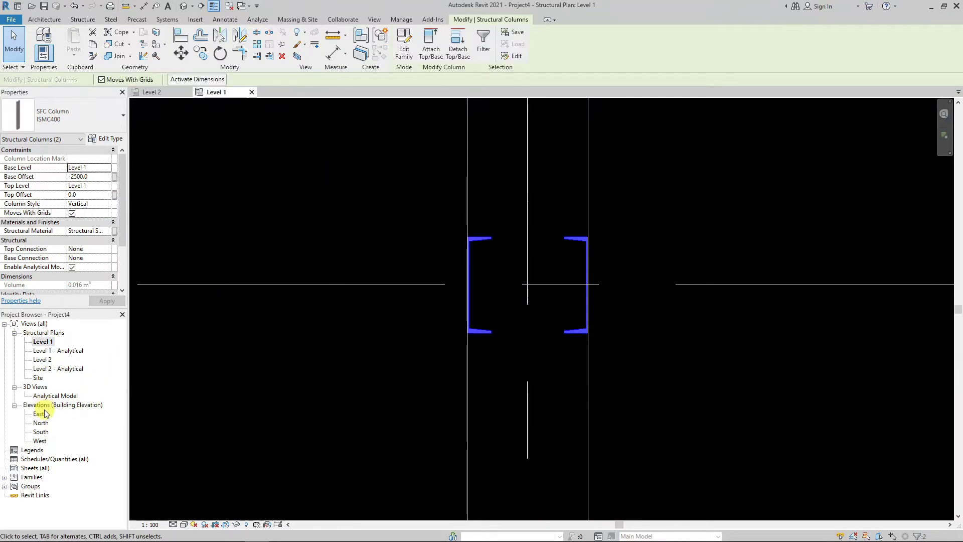
left_click(275, 384)
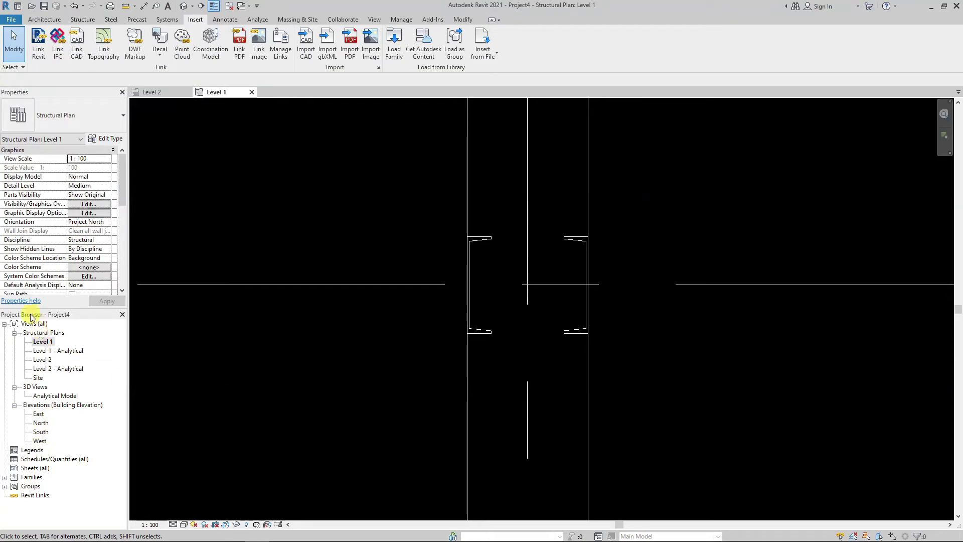
- Open the South elevation and select both channel columns
double_click(43, 432)
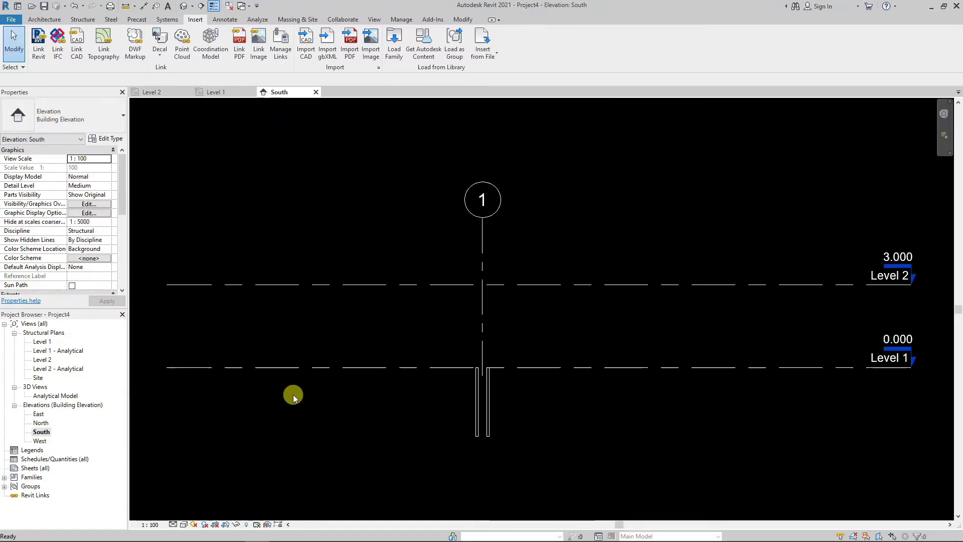
scroll(523, 404, "up", 2)
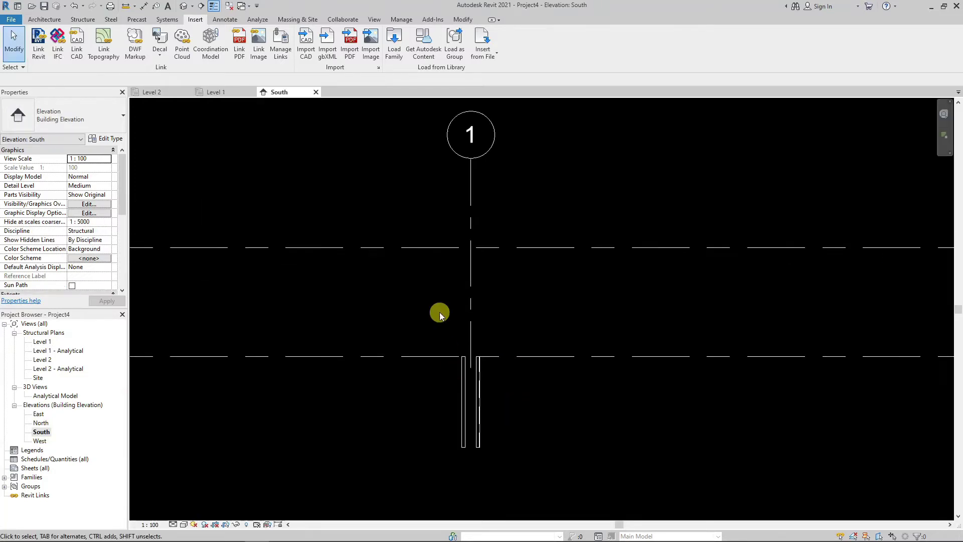
scroll(517, 371, "down", 2)
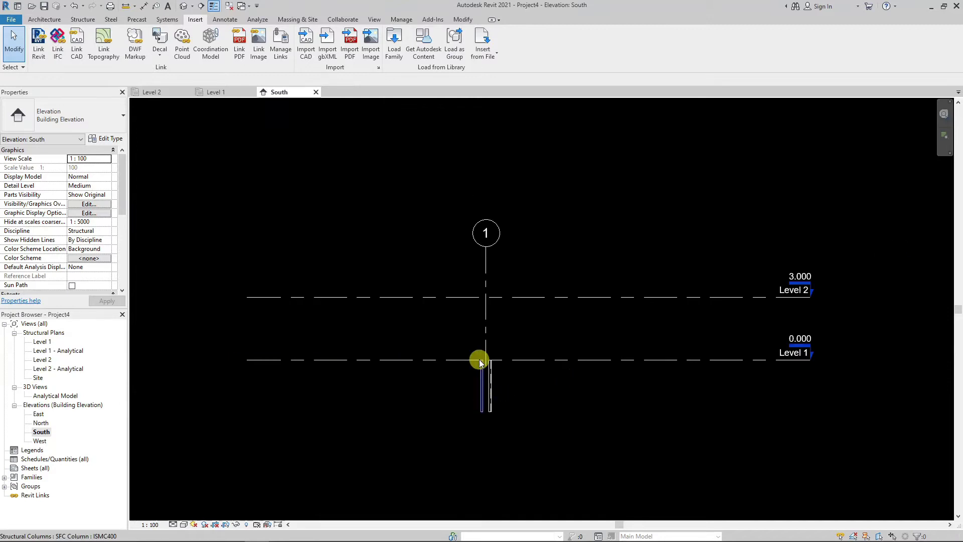
scroll(480, 362, "up", 1)
scroll(480, 368, "up", 1)
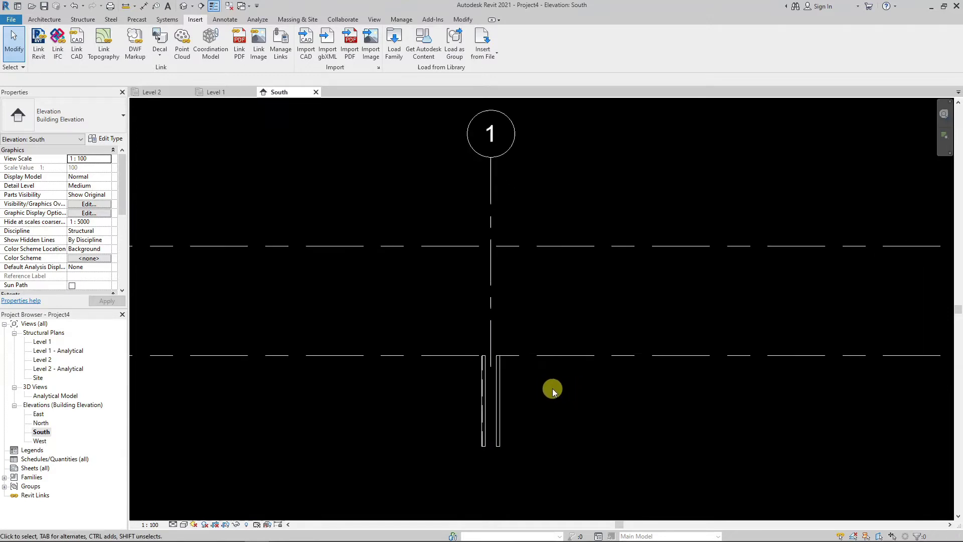
left_click(486, 416)
left_click(499, 414, "ctrl")
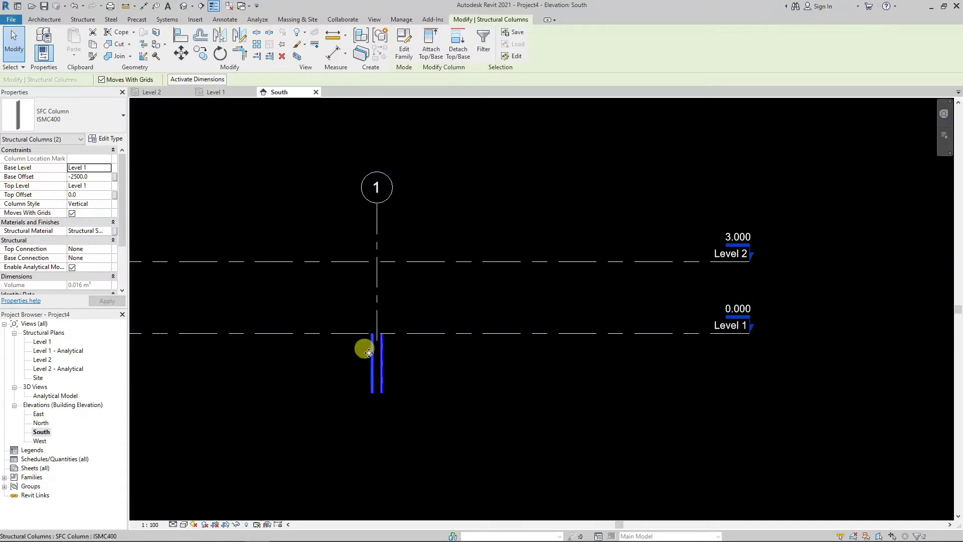
- Set both columns' Top Level to Level 2 and Base Offset to 0
left_click(88, 186)
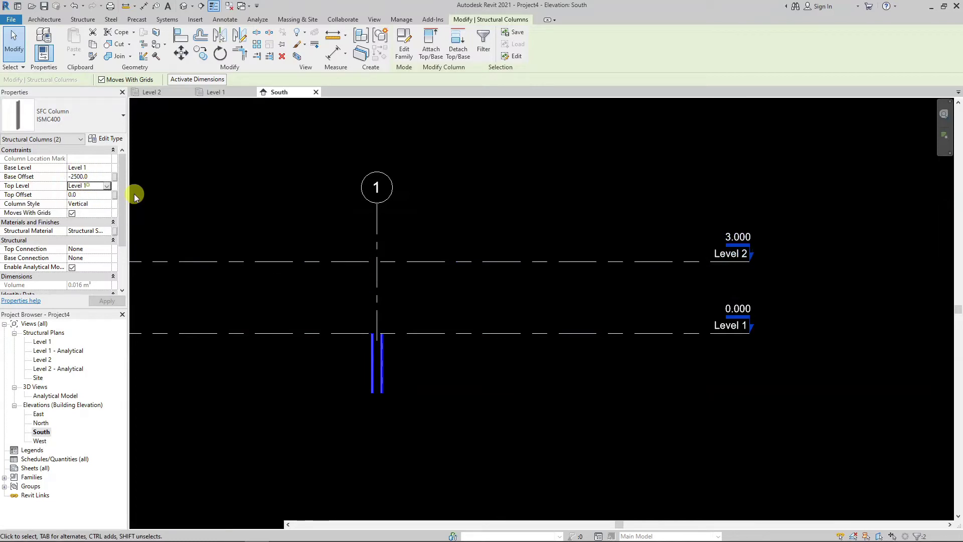
left_click(106, 185)
left_click(87, 203)
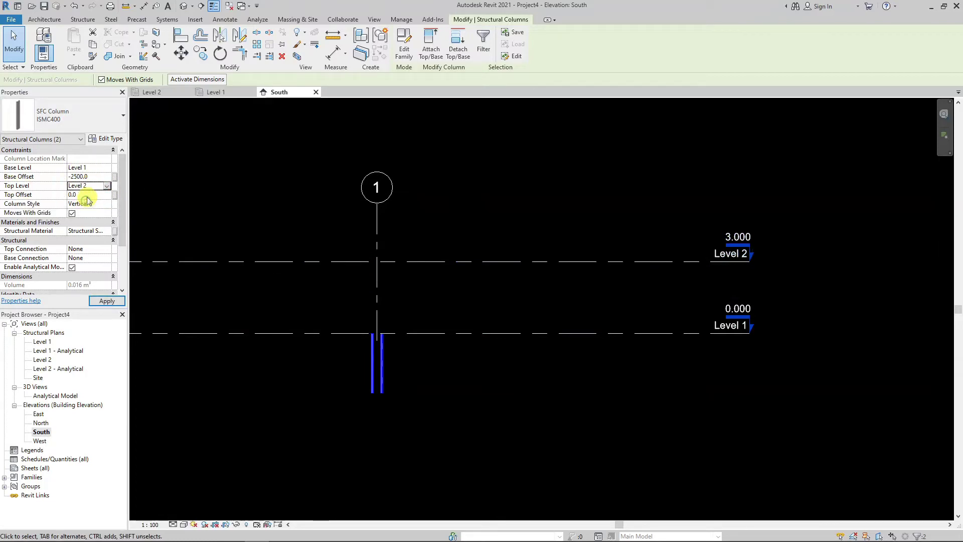
left_click(93, 177)
type("0")
key("Return")
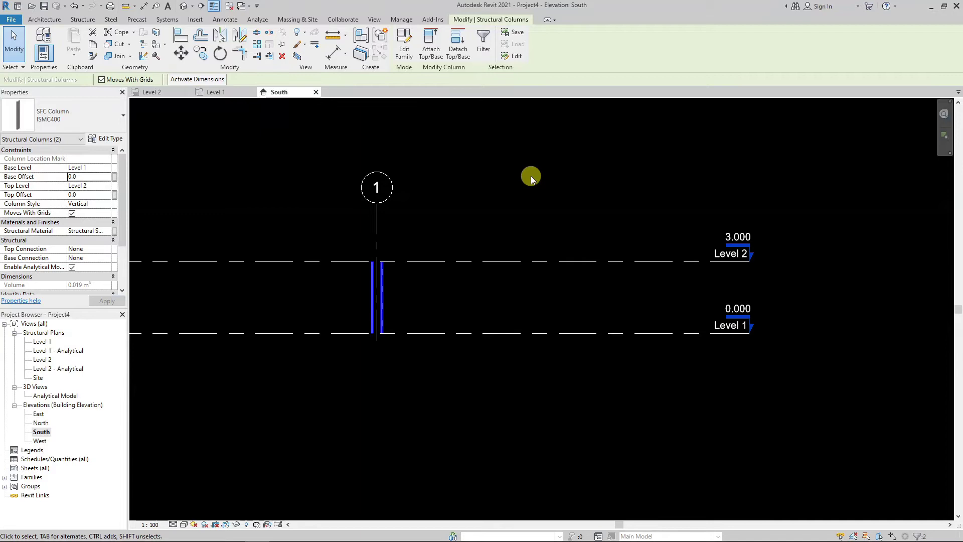
left_click(530, 175)
scroll(499, 233, "up", 2)
scroll(498, 233, "up", 1)
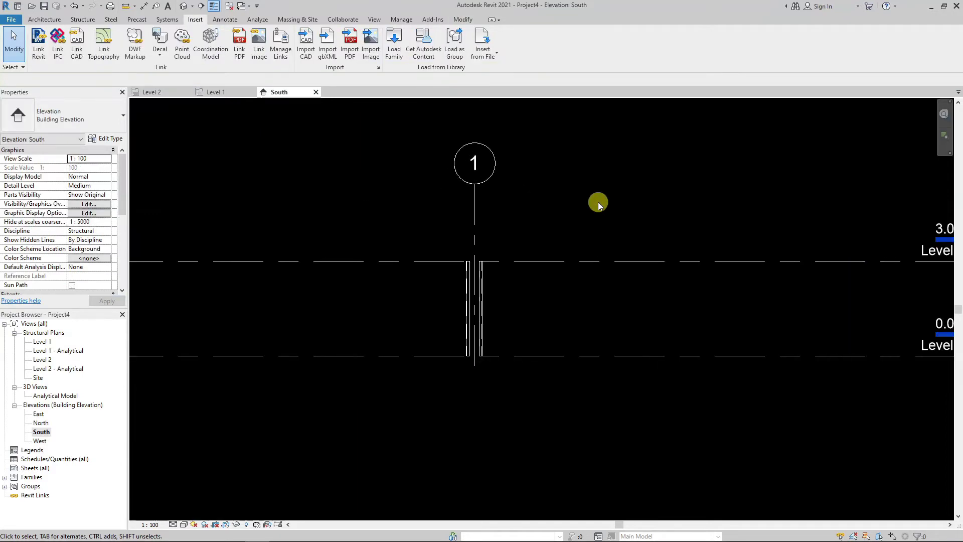
- Delete the two helper detail lines flanking the channels on the Level 1 plan
left_click(227, 93)
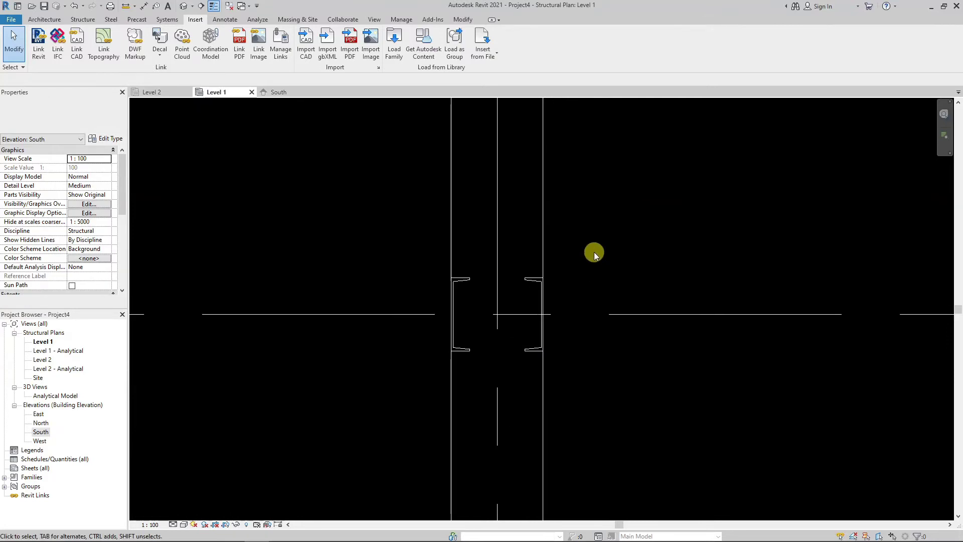
left_click(445, 232)
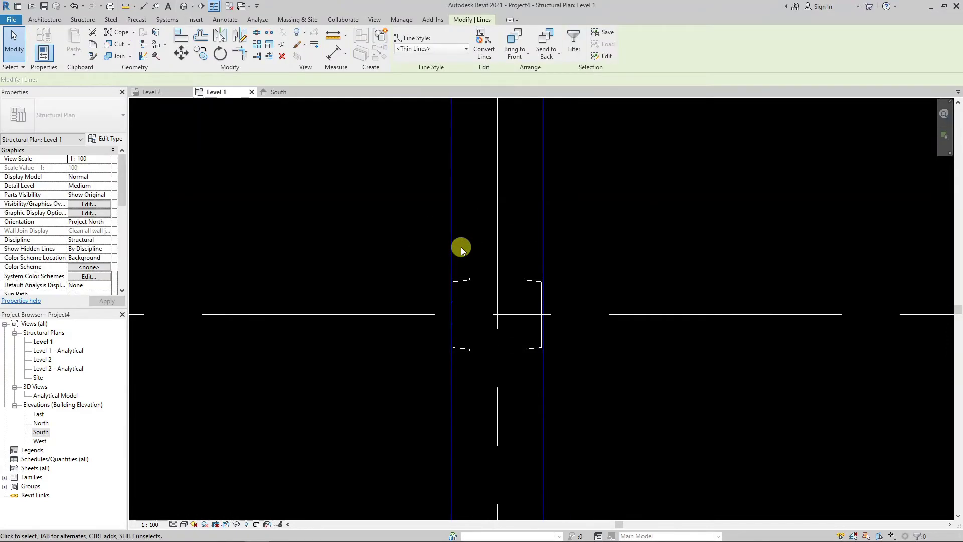
key("Delete")
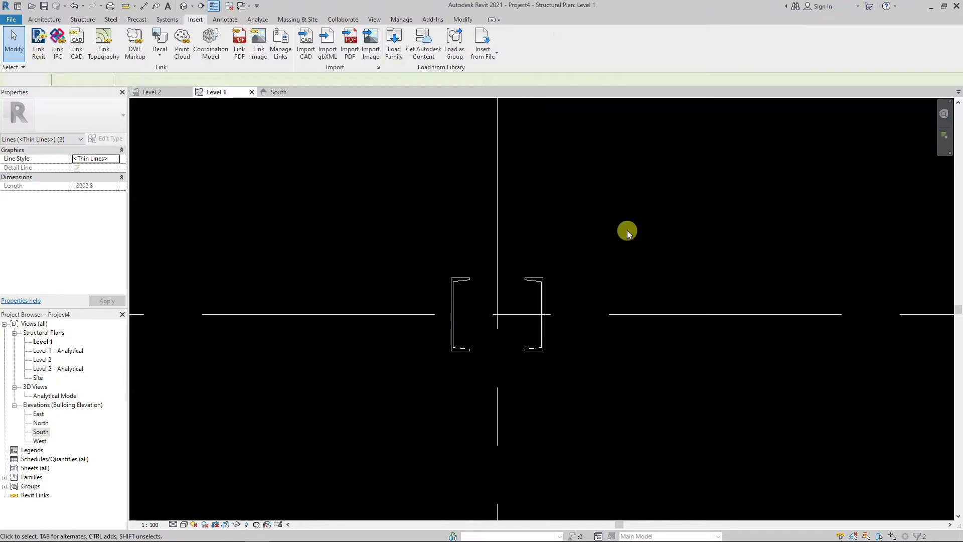
right_click(595, 202)
left_click(617, 208)
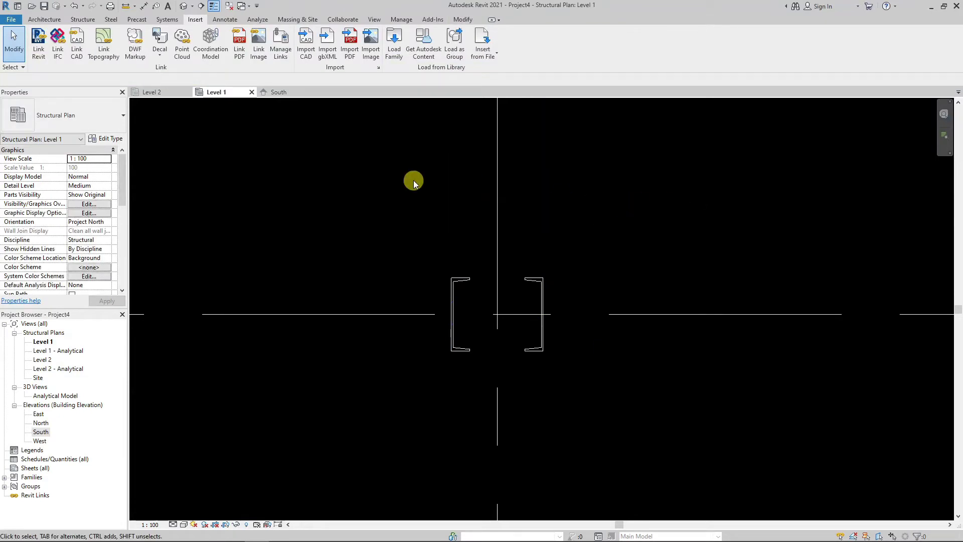
right_click(392, 180)
left_click(663, 174)
- Sketch a rectangular steel plate outline beside the channel columns
left_click(115, 22)
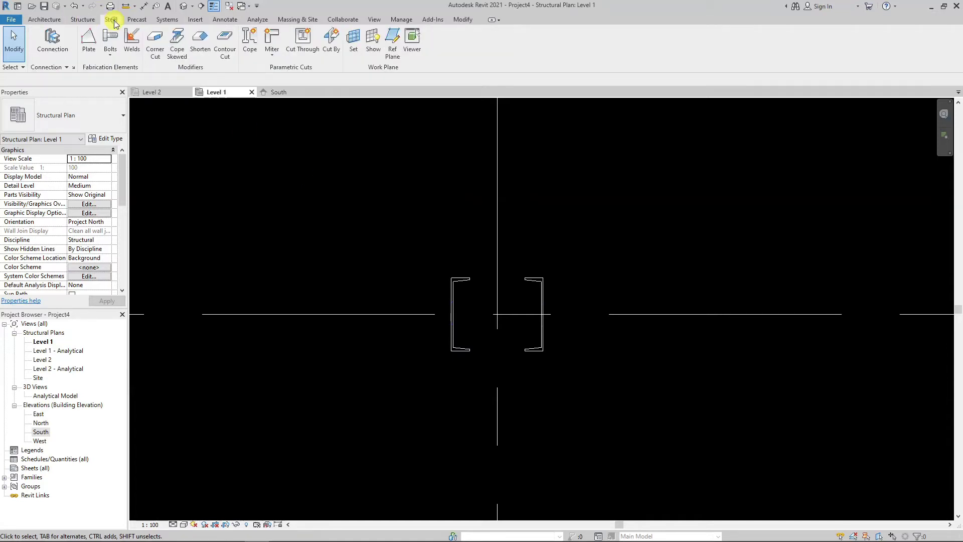
left_click(92, 46)
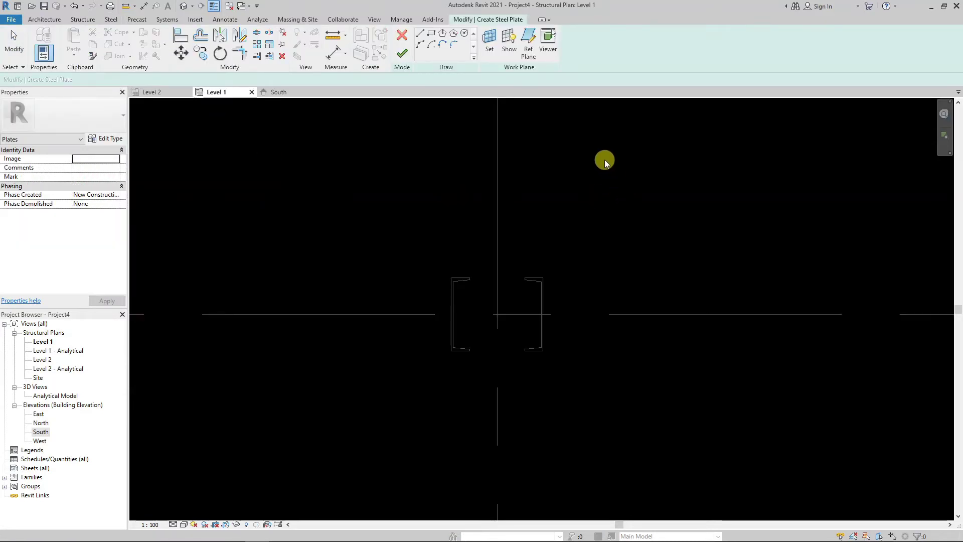
left_click(432, 33)
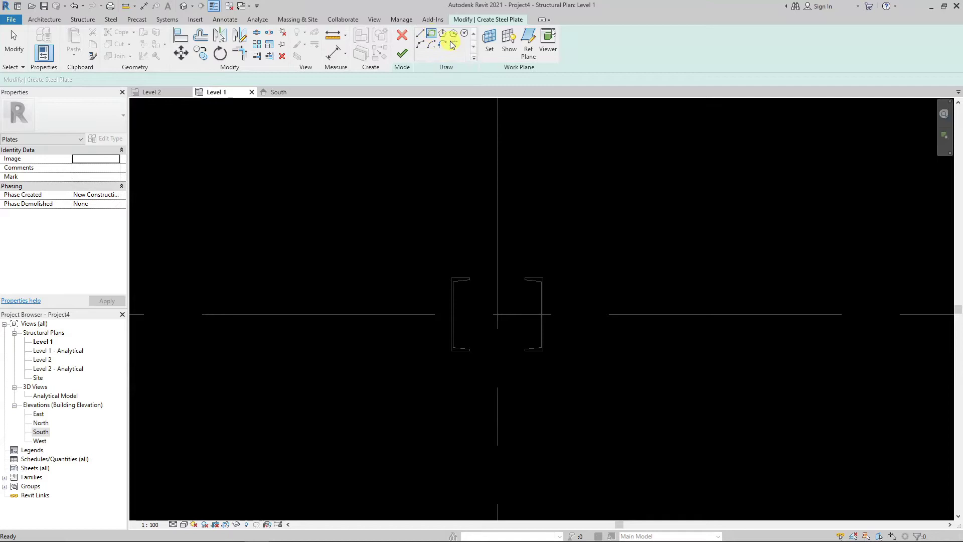
left_click(586, 132)
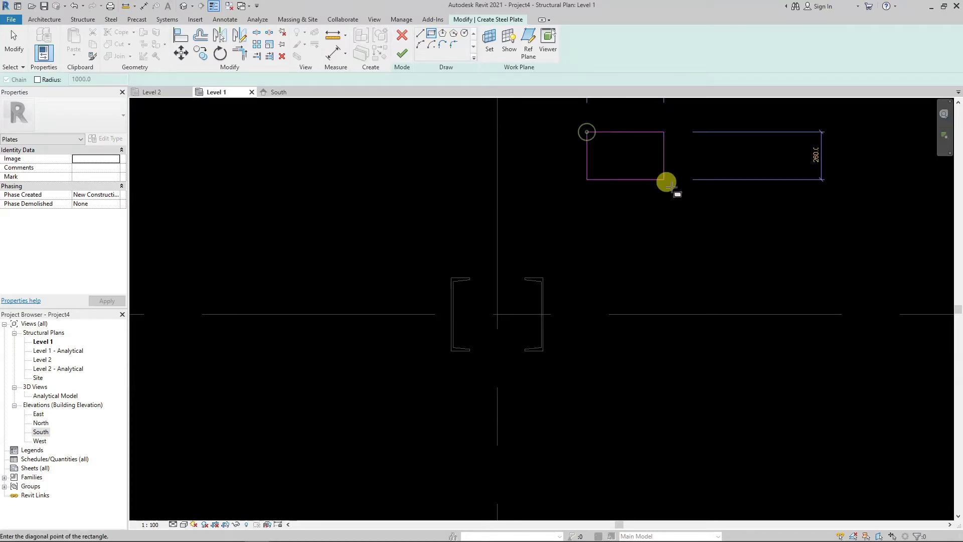
left_click(722, 246)
scroll(695, 245, "down", 1)
scroll(686, 211, "down", 1)
scroll(691, 196, "up", 1)
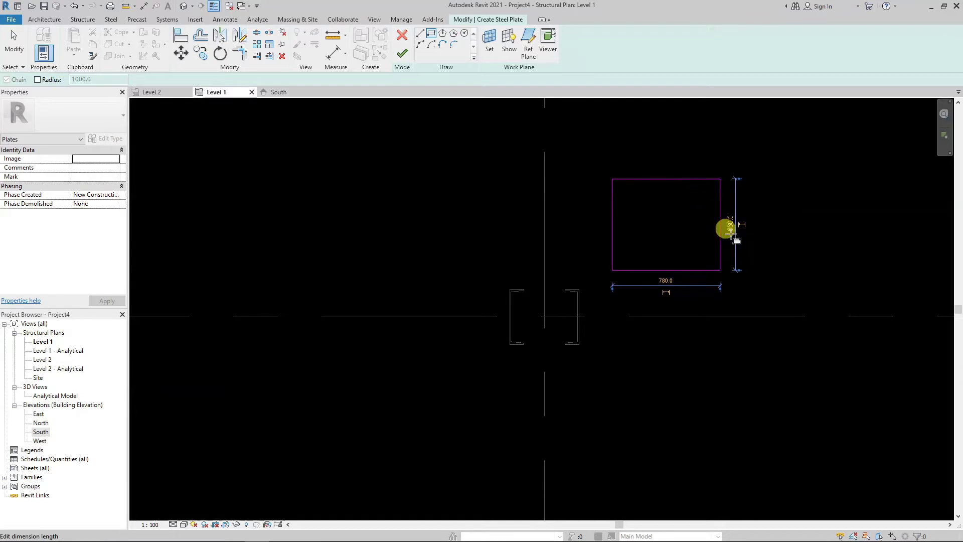
scroll(730, 227, "up", 1)
scroll(731, 224, "up", 1)
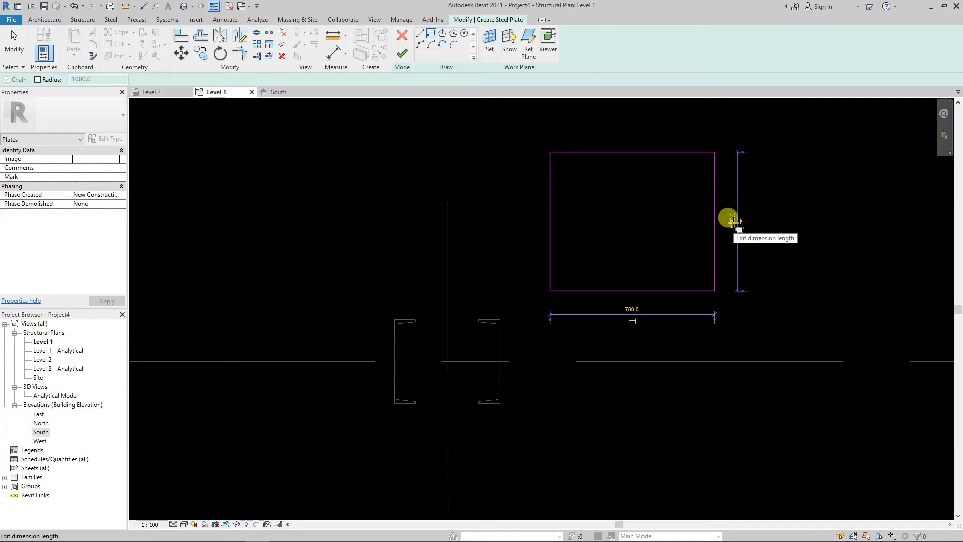
- Size the plate rectangle to 650 high by 750 wide and finish the plate sketch
left_click(734, 222)
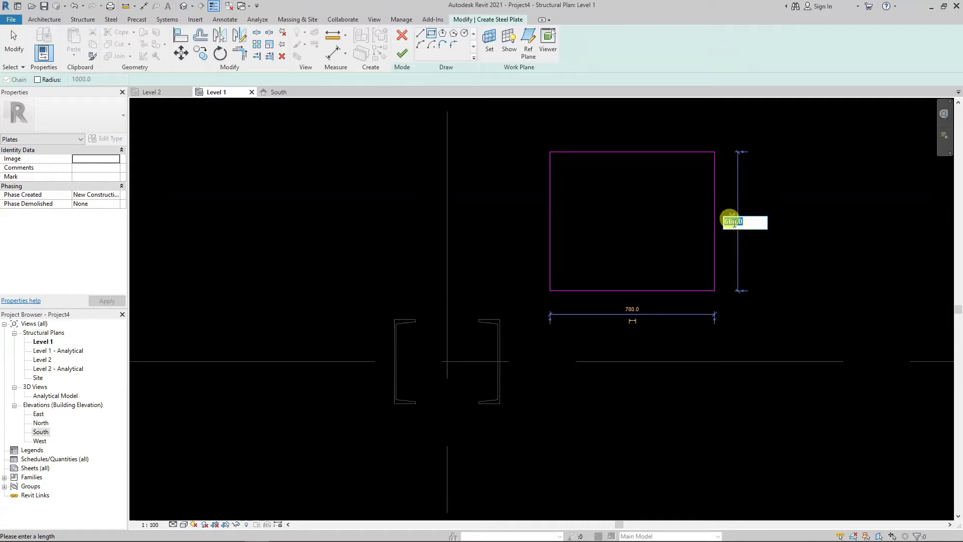
type("650")
key("Return")
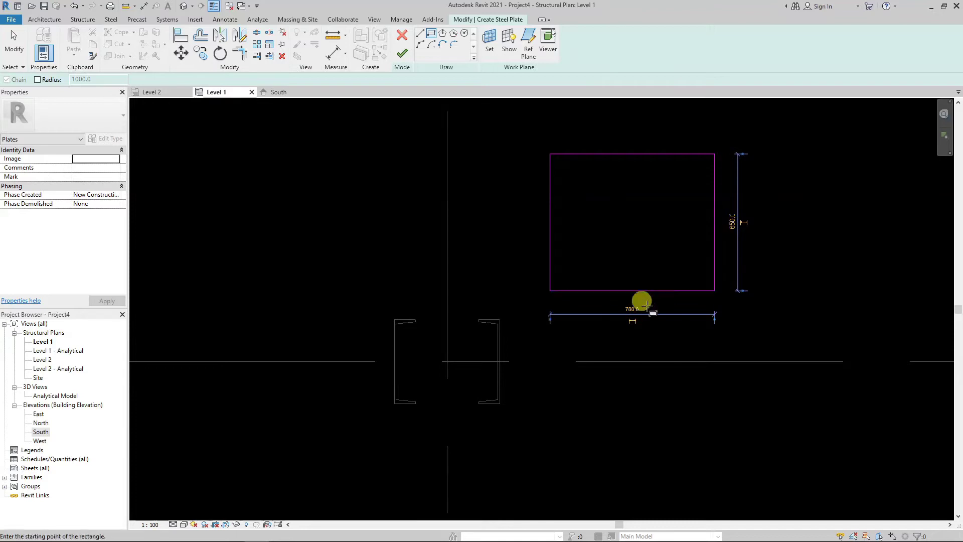
left_click(640, 309)
type("750")
key("Return")
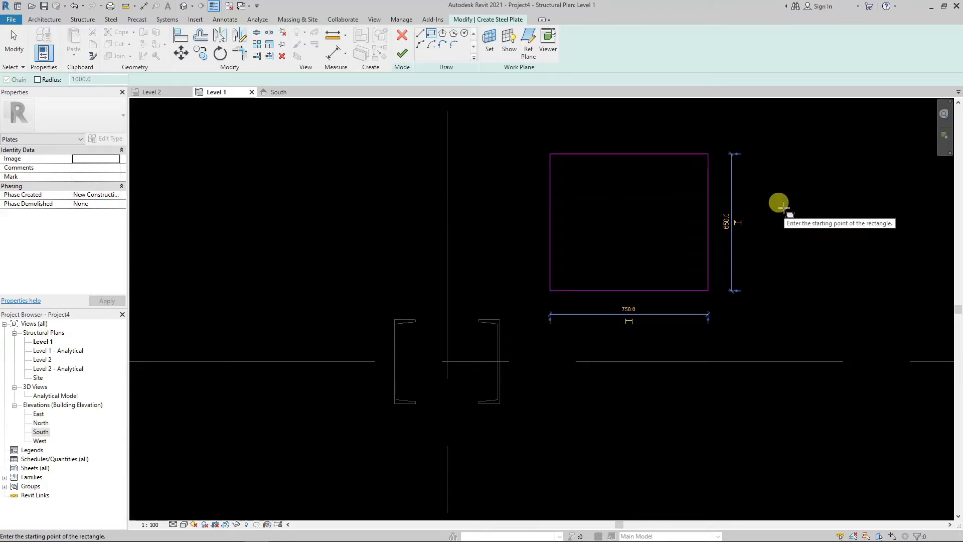
left_click(775, 203)
key("Escape")
key("Escape")
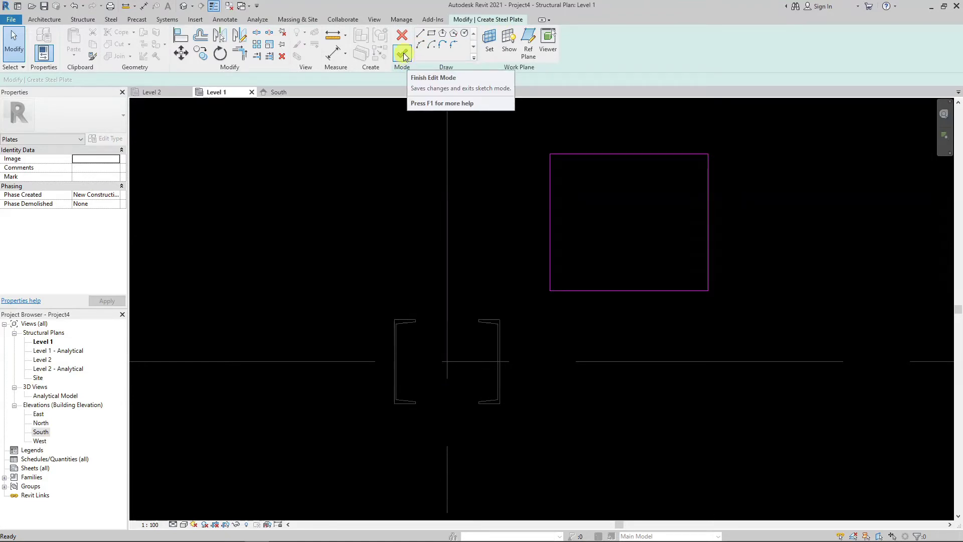
left_click(403, 53)
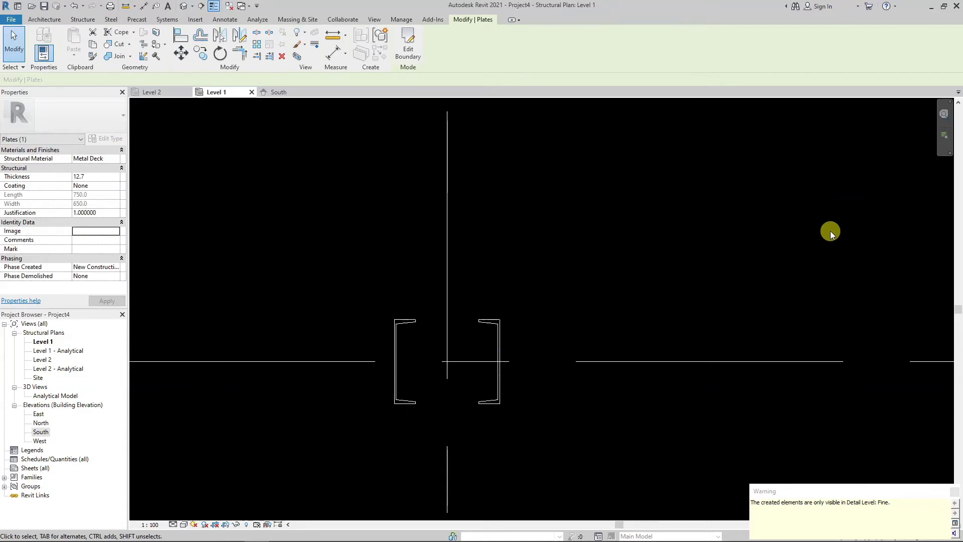
- Show the Level 1 plan at Fine detail with the Wireframe visual style
scroll(624, 241, "down", 3)
scroll(642, 208, "down", 2)
right_click(644, 209)
left_click(660, 218)
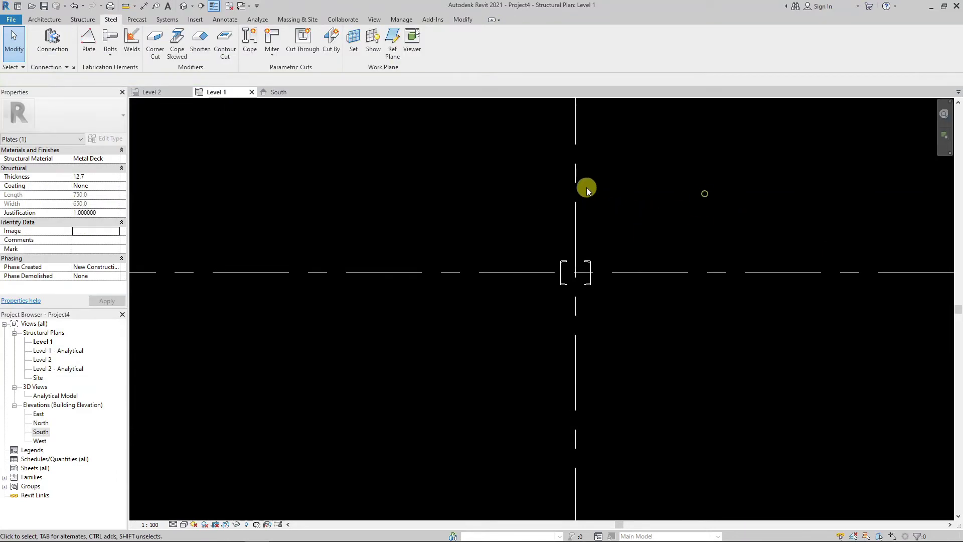
left_click(167, 95)
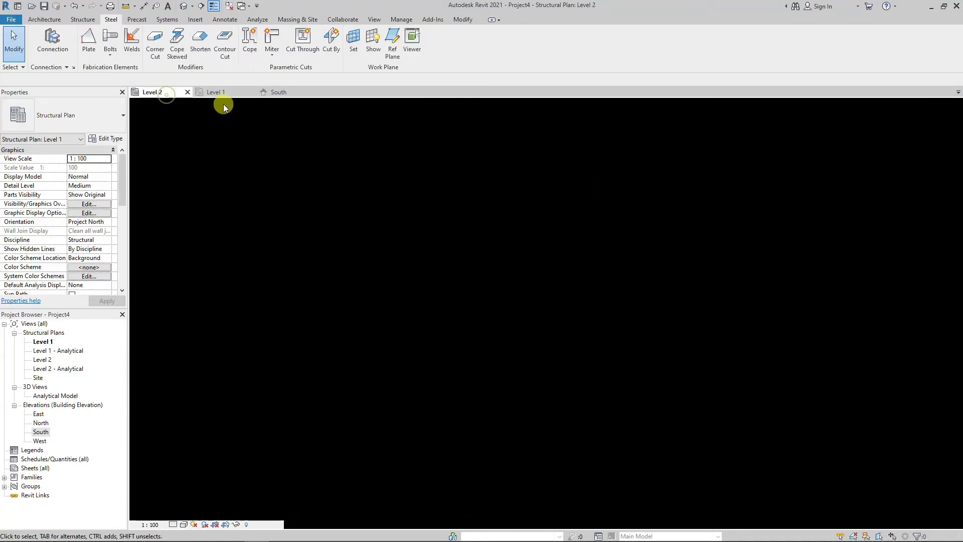
left_click(218, 93)
scroll(575, 248, "down", 1)
middle_click_drag(574, 247, 392, 175)
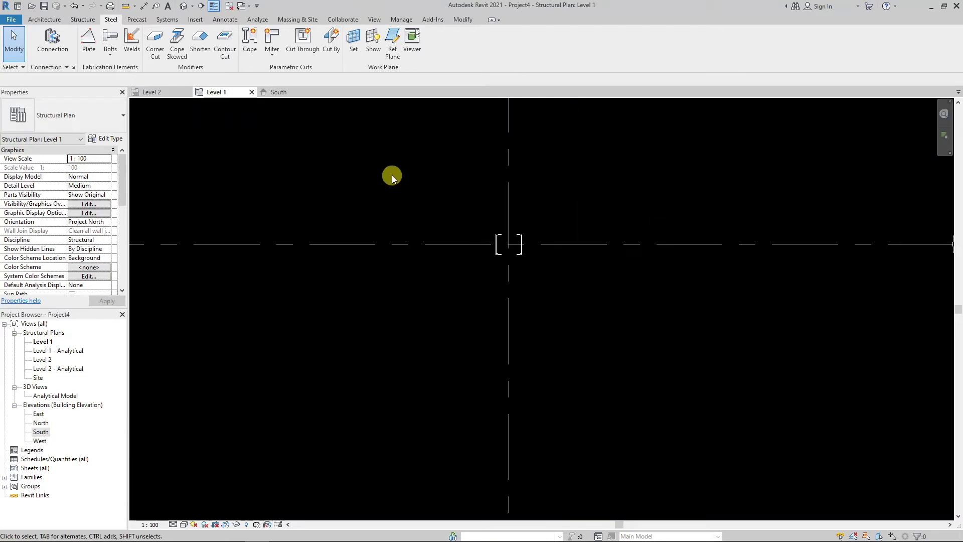
left_click(173, 525)
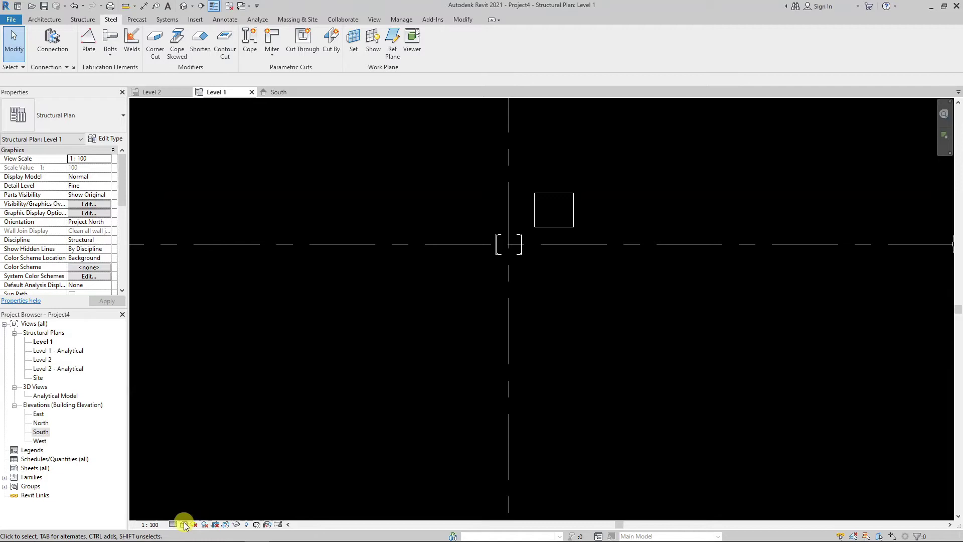
left_click(184, 525)
left_click(206, 473)
- Window-select the plate and move it (MV) from its centre onto the grid intersection
scroll(532, 201, "up", 5)
scroll(582, 260, "down", 2)
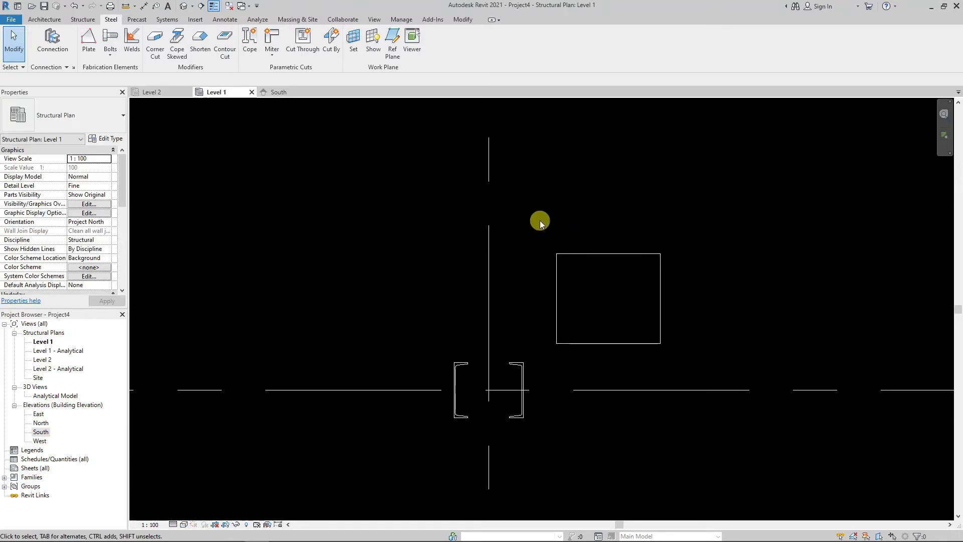
left_click_drag(540, 220, 699, 357)
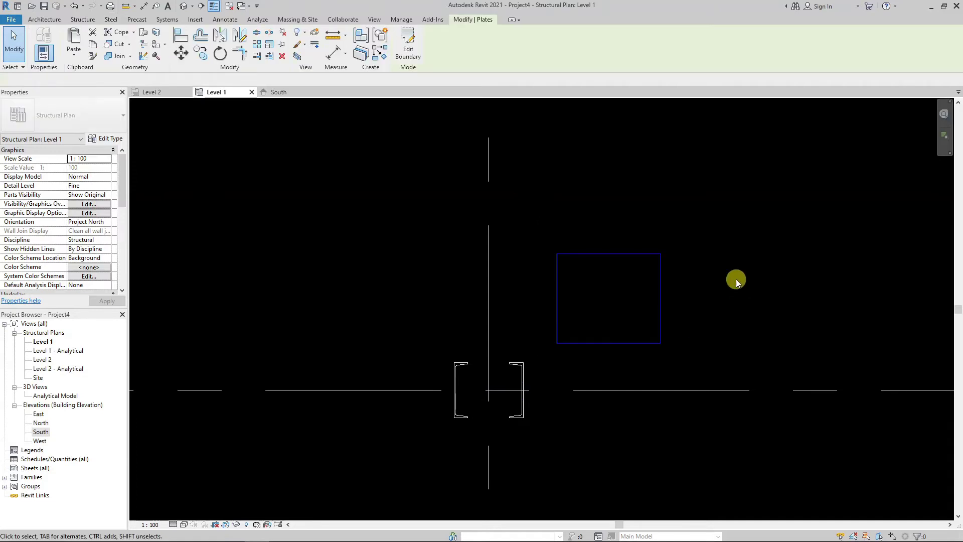
scroll(625, 288, "up", 2)
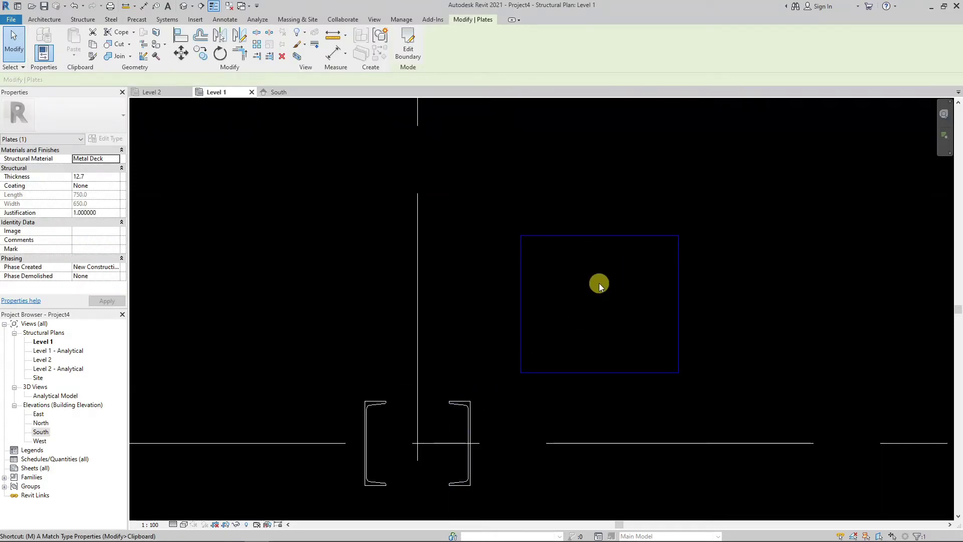
key("m")
key("v")
scroll(601, 296, "down", 2)
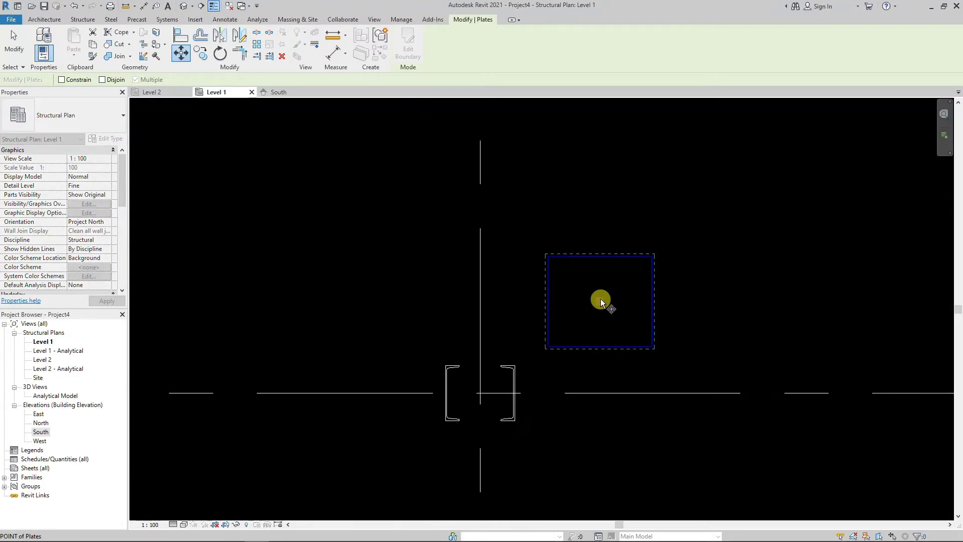
left_click(601, 299)
scroll(479, 393, "up", 1)
scroll(479, 395, "up", 2)
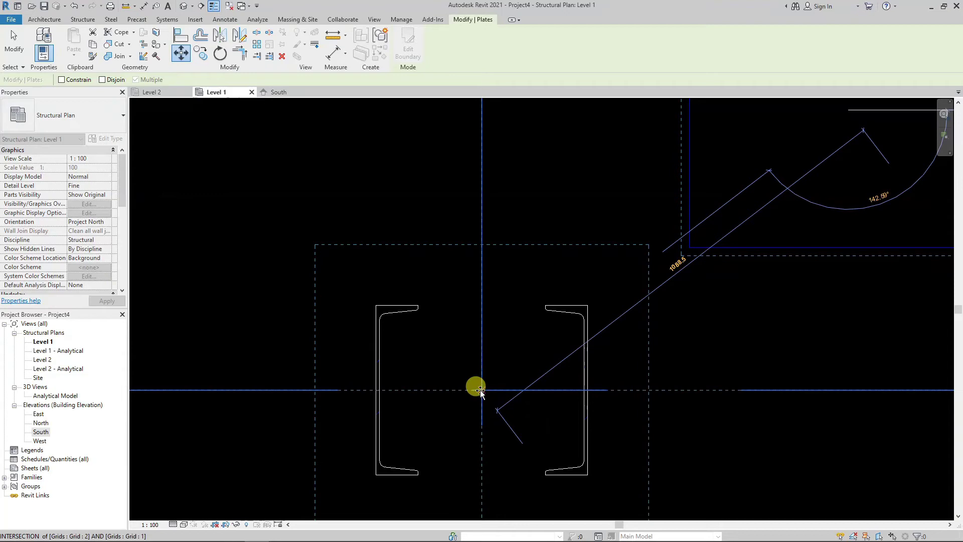
left_click(560, 315)
scroll(652, 181, "down", 3)
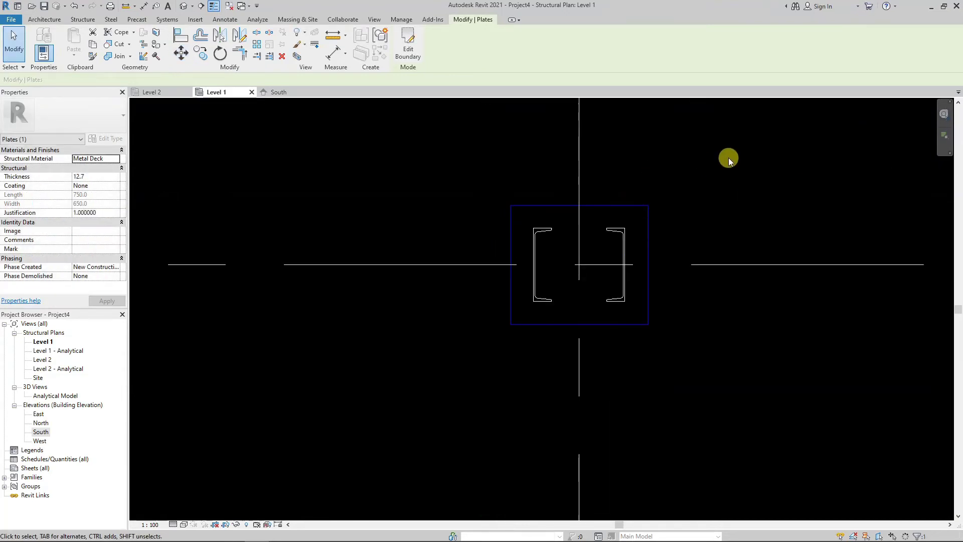
left_click(730, 157)
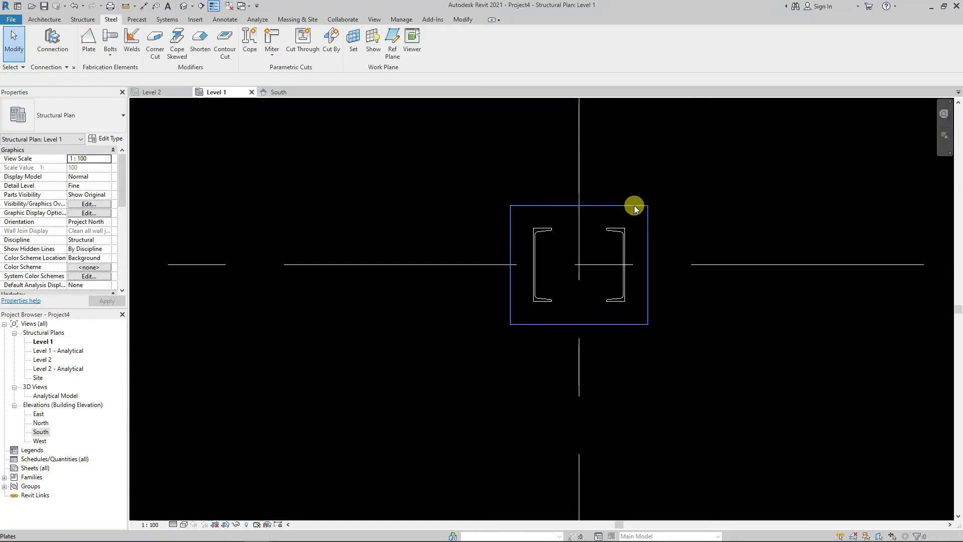
- Change the base plate's Thickness property from 12.7 to 25
key("ctrl+Left")
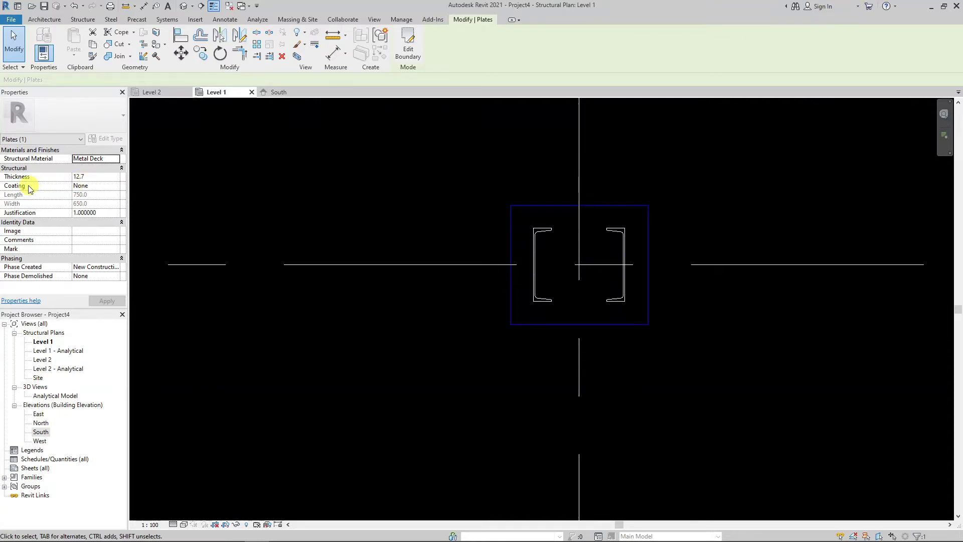
left_click(91, 176)
type("25")
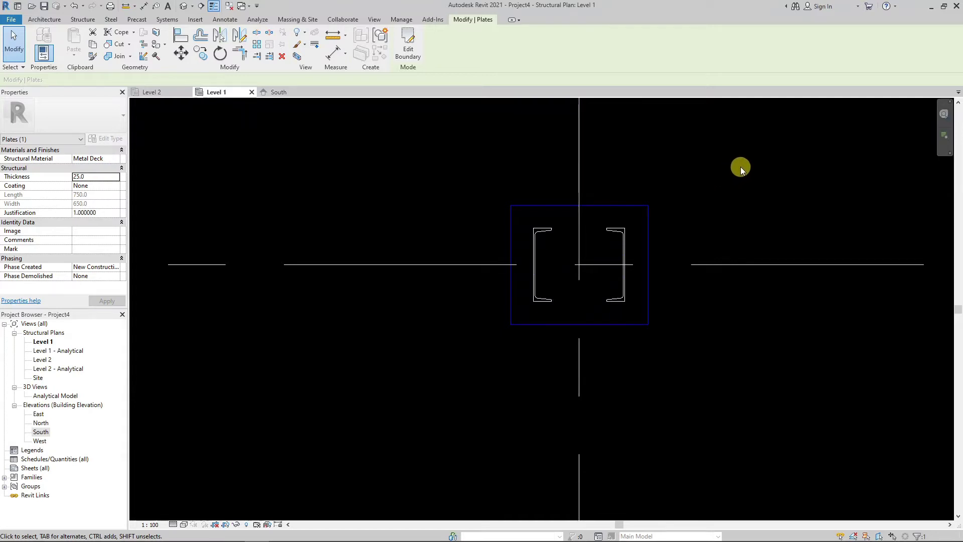
left_click(744, 165)
scroll(697, 176, "up", 1)
right_click(684, 177)
left_click(709, 186)
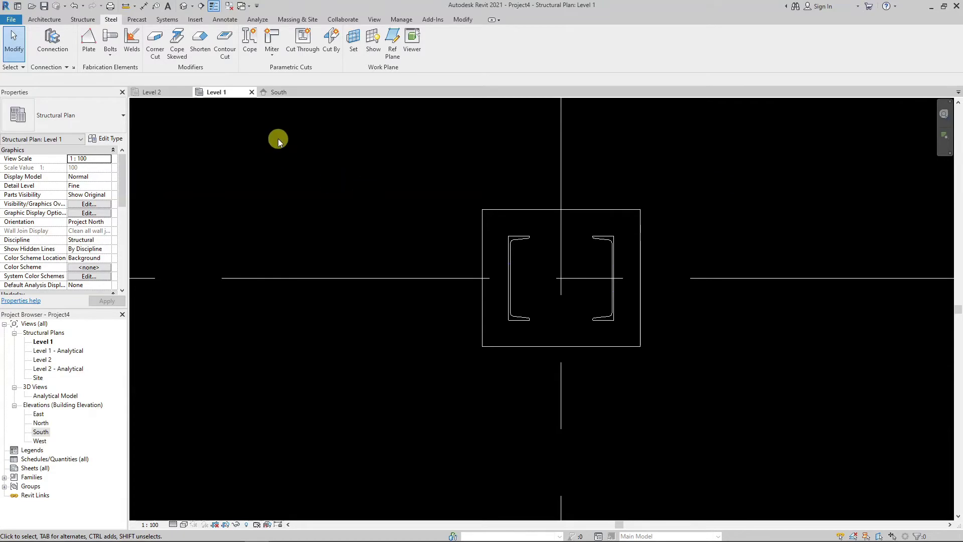
- Show the South elevation at Fine detail, framed on the column base
left_click(275, 91)
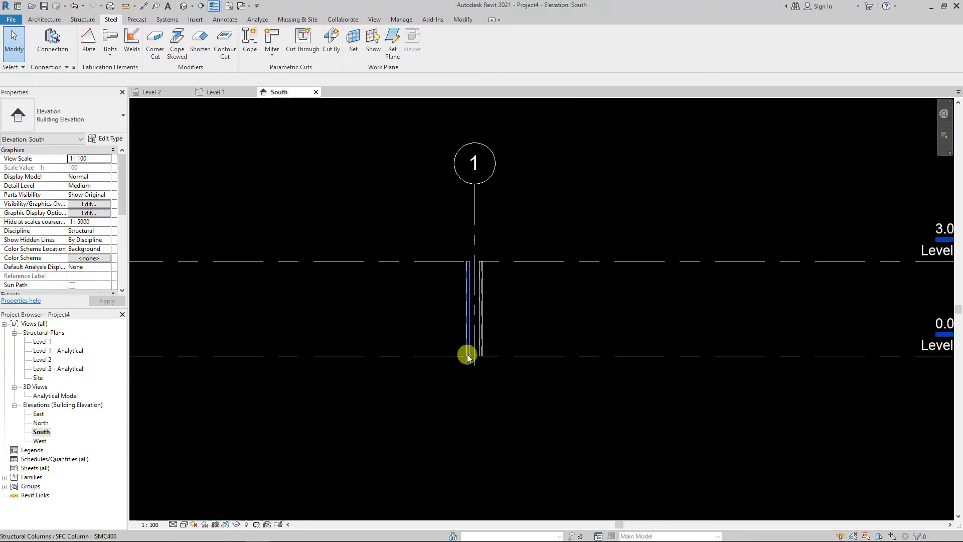
scroll(467, 354, "up", 3)
scroll(480, 381, "up", 2)
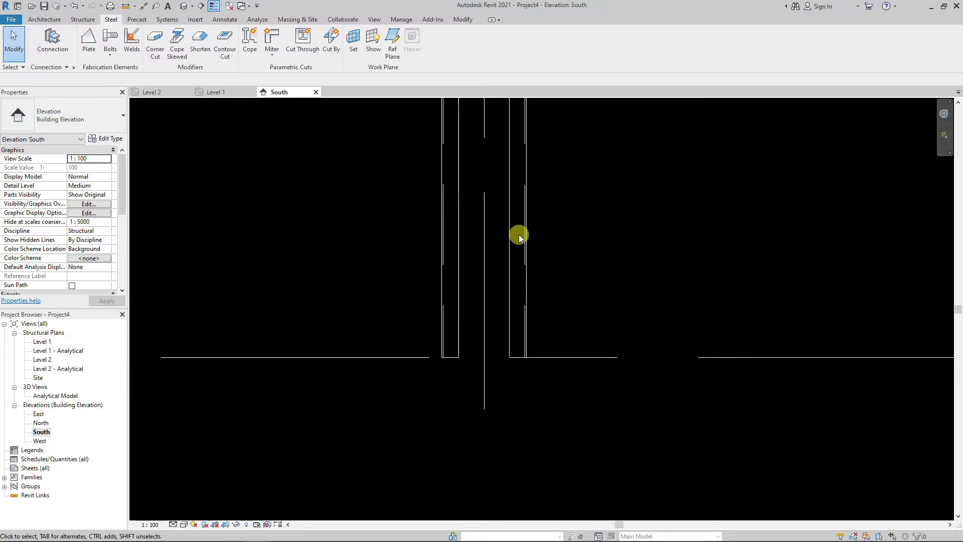
left_click(173, 524)
left_click(194, 517)
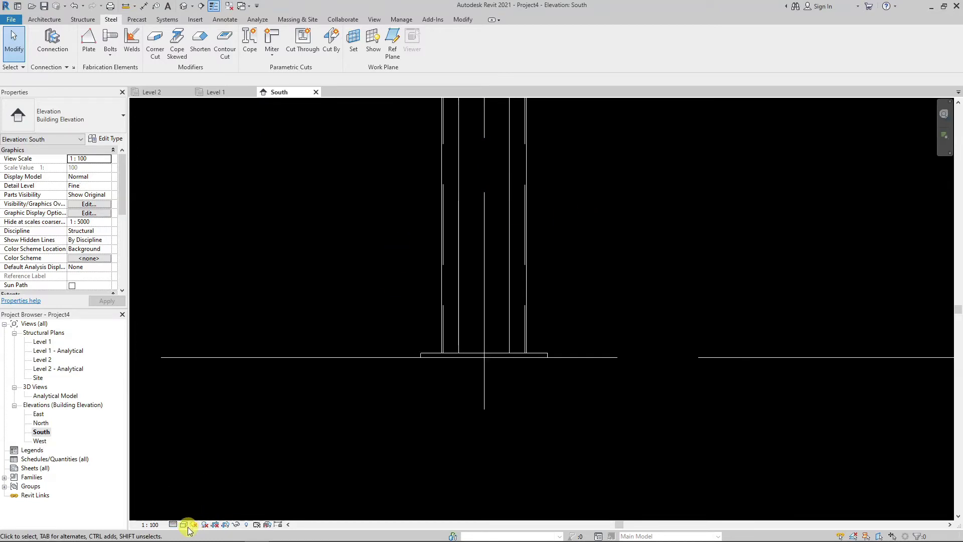
scroll(525, 329, "up", 1)
scroll(517, 351, "up", 2)
middle_click_drag(520, 365, 366, 369)
scroll(370, 362, "up", 3)
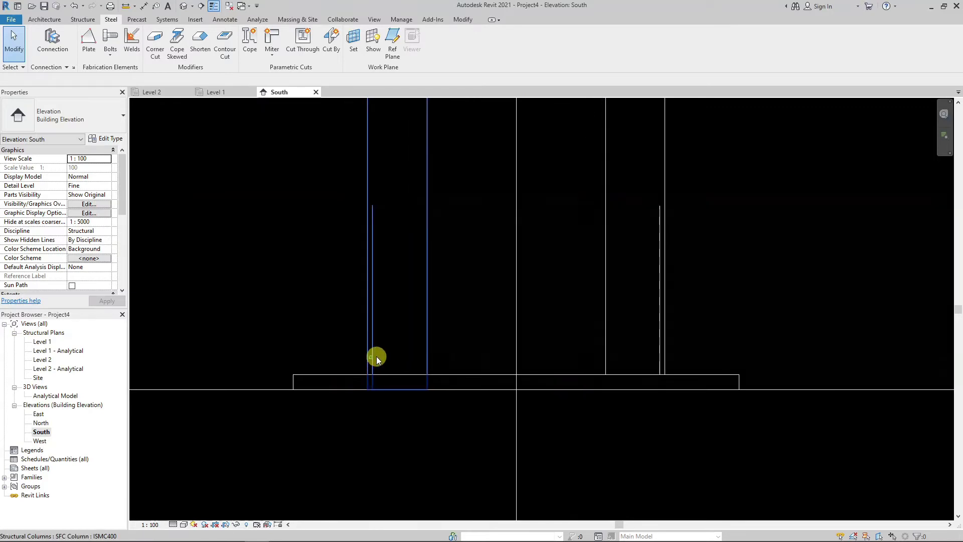
- Give both channel columns a Base Offset of 25, then return to the Level 1 plan
left_click(372, 357)
left_click(665, 327, "ctrl")
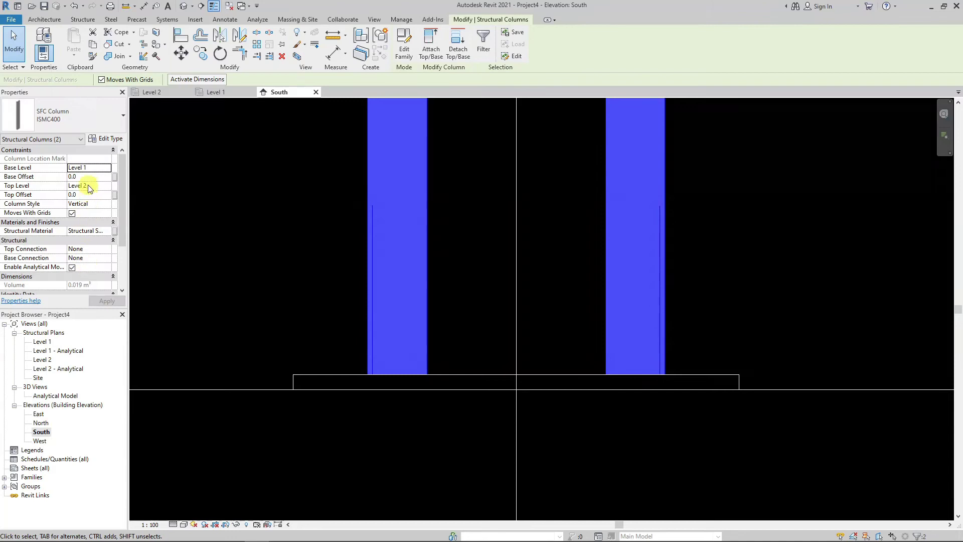
left_click(70, 176)
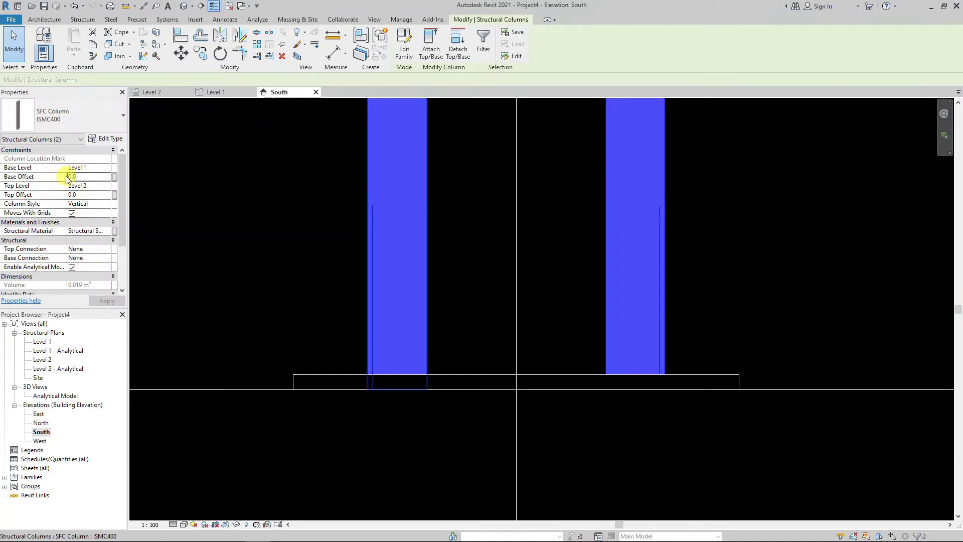
double_click(87, 176)
type("5")
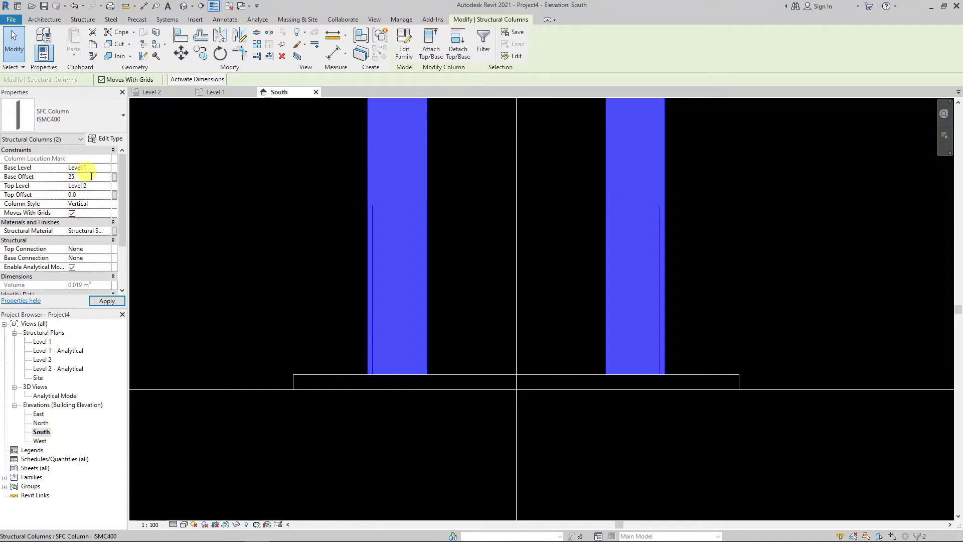
left_click(246, 188)
scroll(681, 332, "down", 1)
scroll(541, 333, "down", 2)
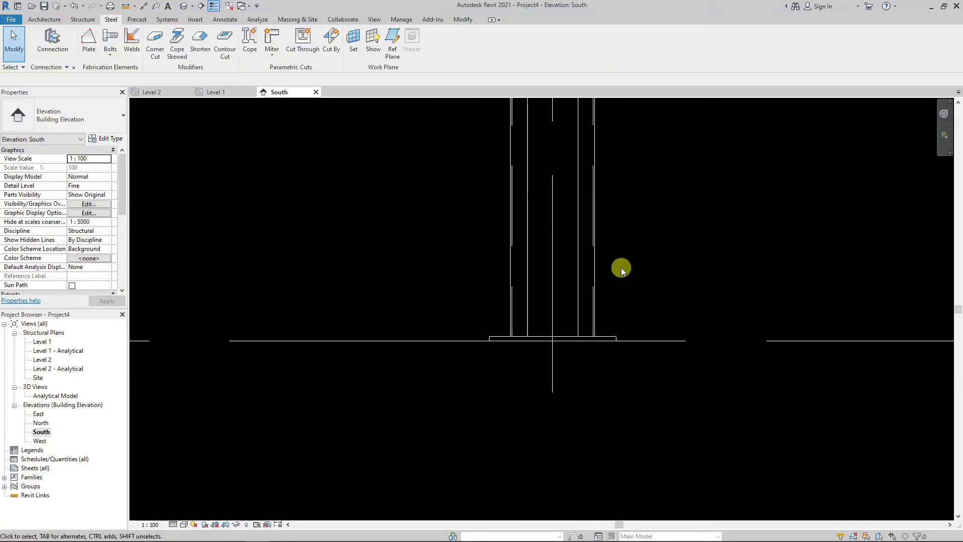
left_click(222, 94)
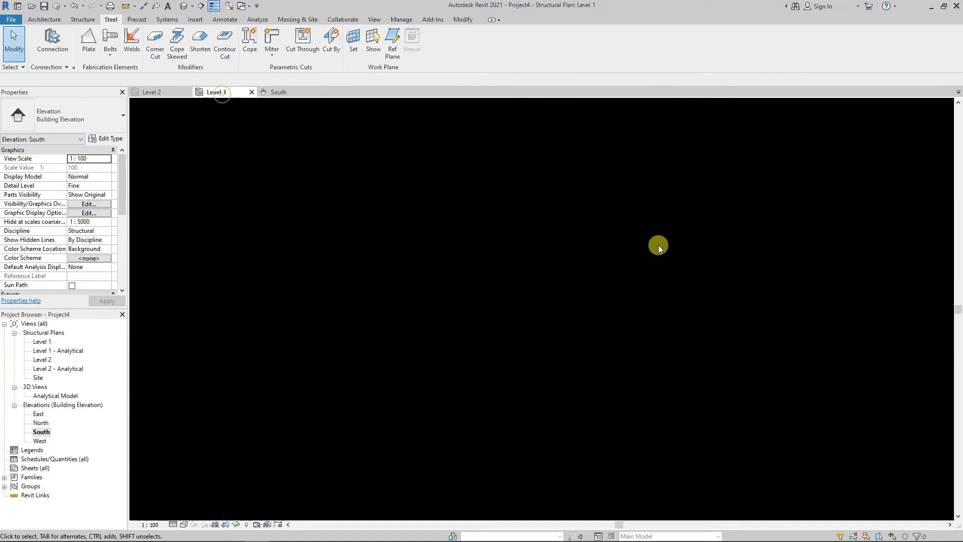
- Inspect the channel pair on the Level 1 plan and bring up the Architecture tab tools
scroll(582, 264, "up", 1)
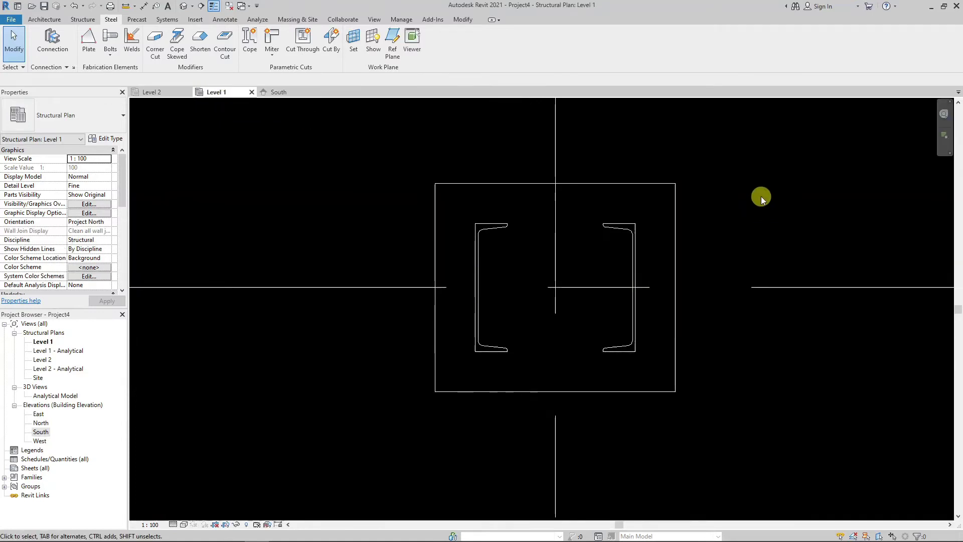
middle_click_drag(650, 241, 642, 240)
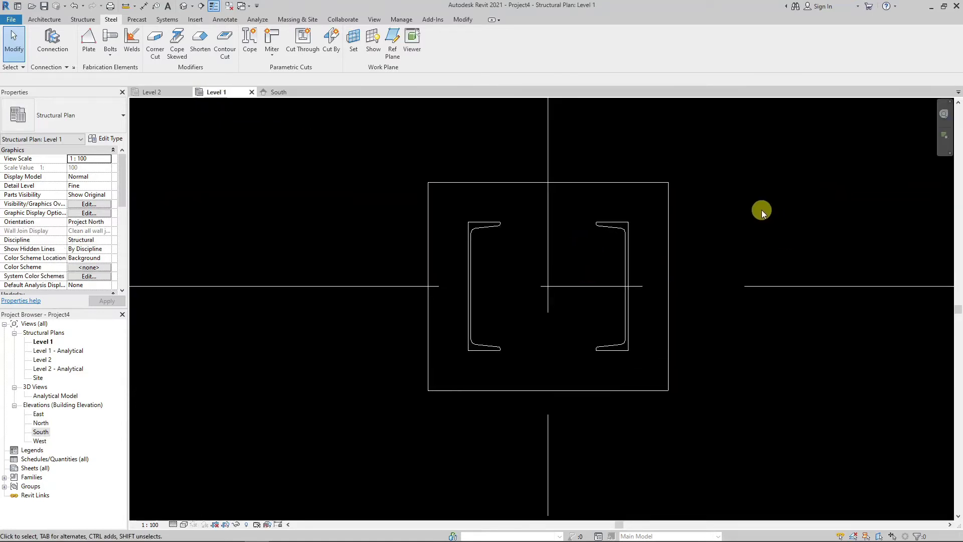
scroll(693, 192, "down", 1)
scroll(696, 192, "up", 1)
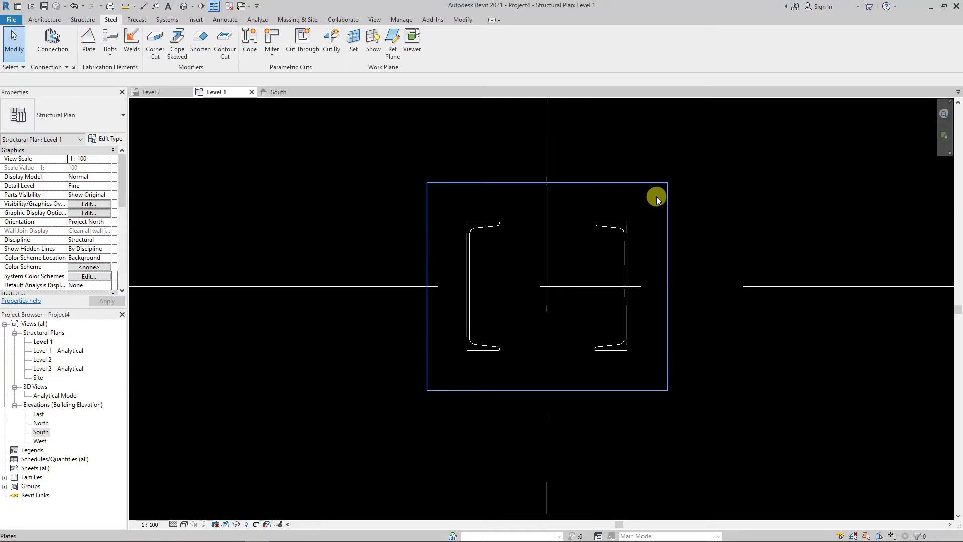
scroll(617, 245, "down", 1)
scroll(502, 230, "up", 1)
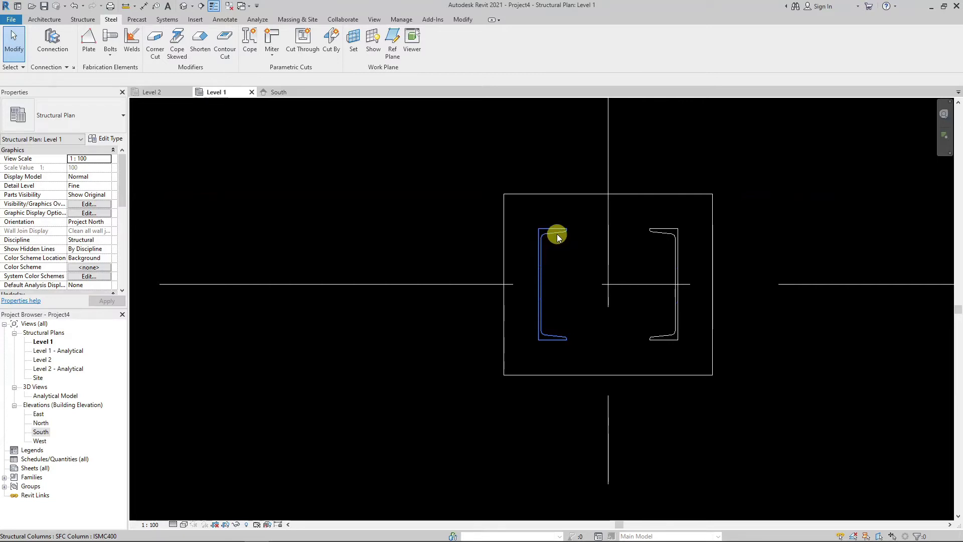
scroll(558, 237, "down", 1)
scroll(569, 278, "down", 1)
scroll(577, 318, "up", 1)
scroll(522, 354, "up", 1)
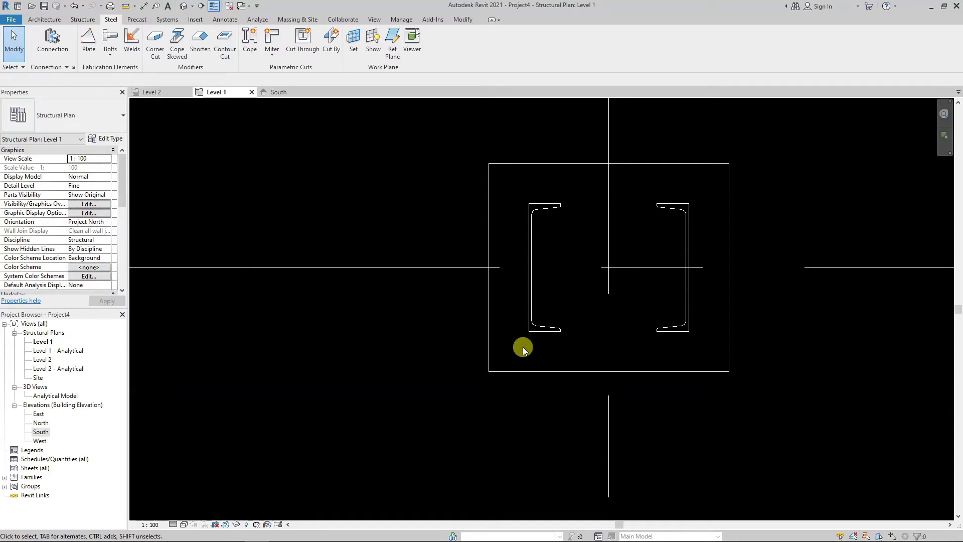
scroll(700, 273, "down", 1)
scroll(697, 333, "up", 1)
scroll(636, 239, "down", 2)
scroll(637, 240, "down", 1)
right_click(667, 193)
left_click(649, 198)
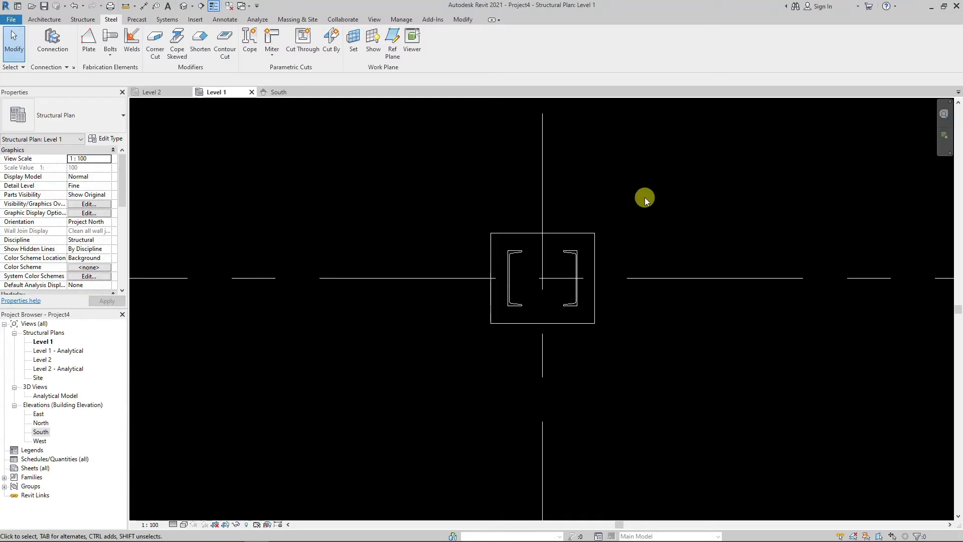
scroll(602, 217, "up", 1)
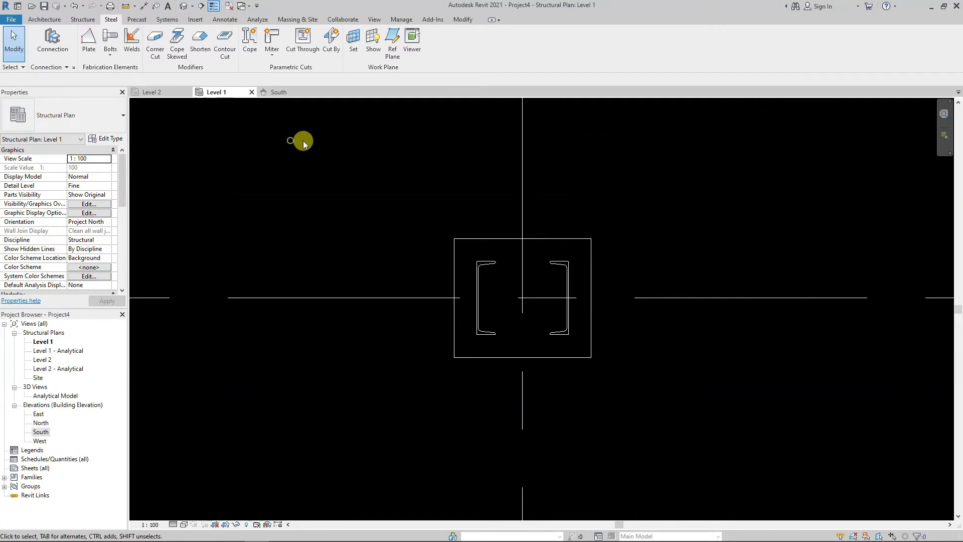
left_click(40, 19)
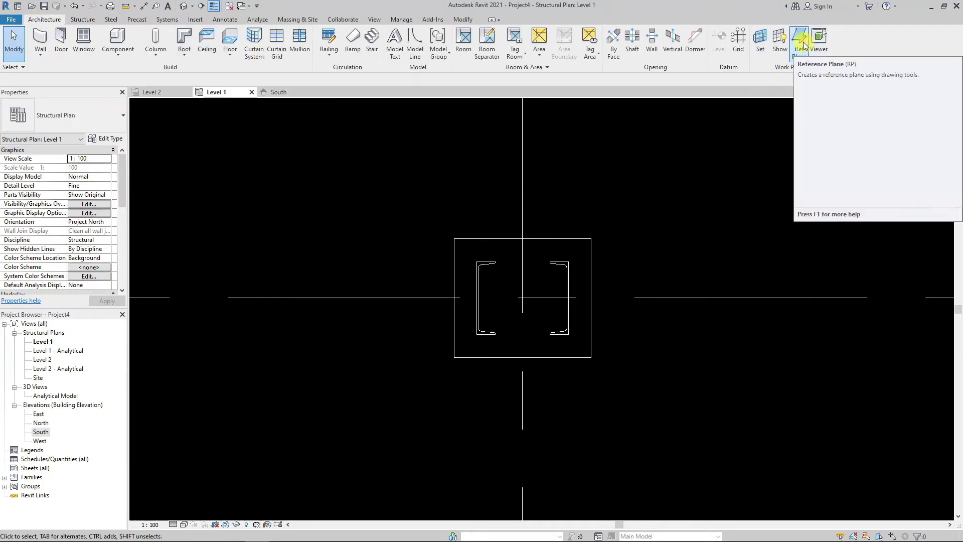
mouse_move(799, 46)
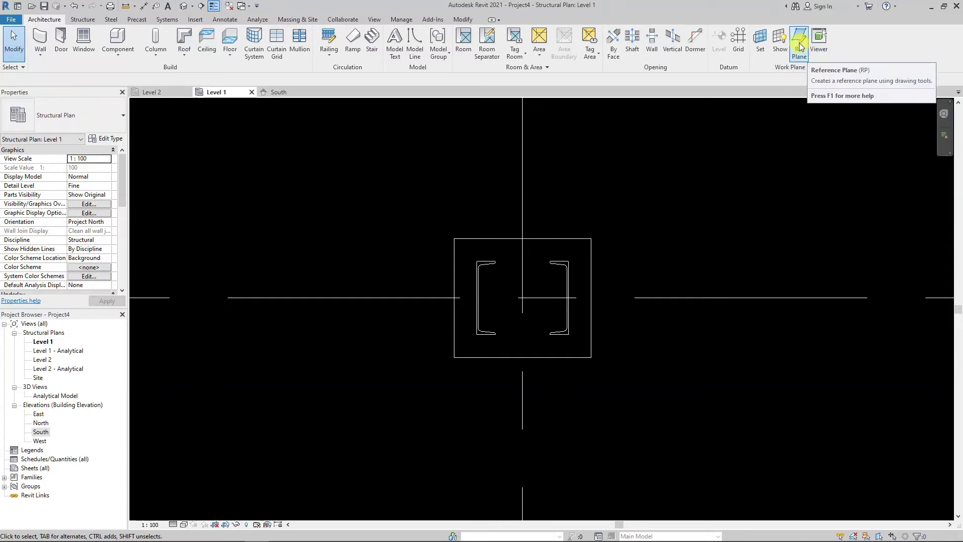
- Draw a horizontal reference plane along the bottom edges of both channels
left_click(800, 43)
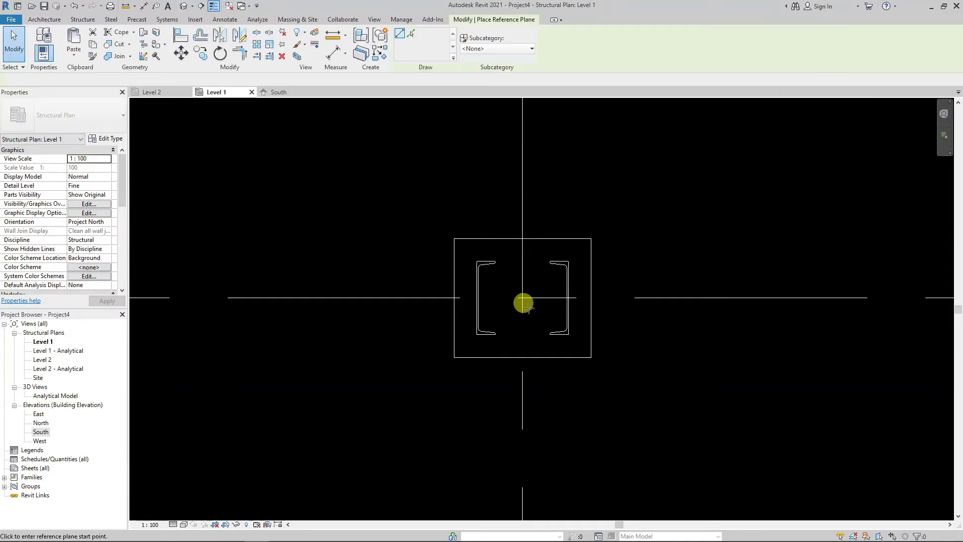
scroll(467, 337, "up", 4)
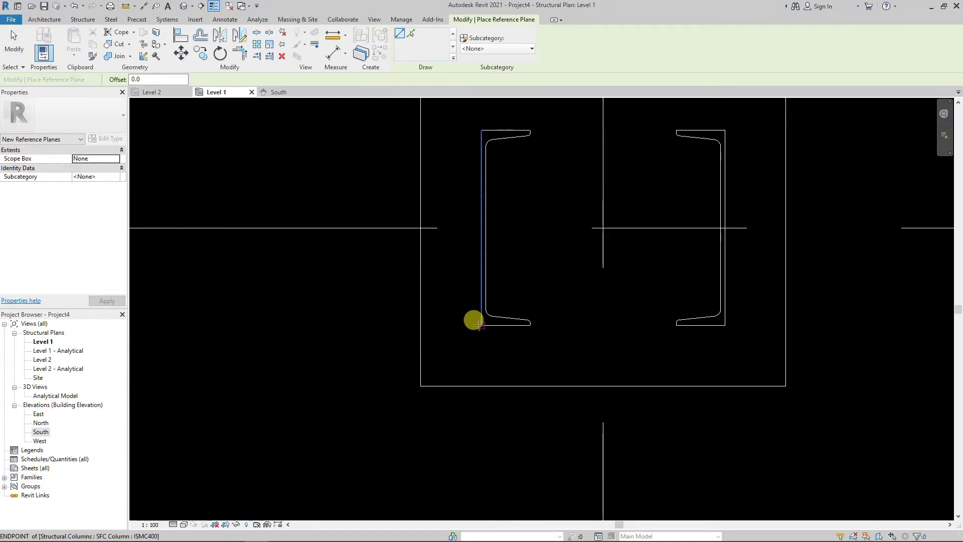
scroll(432, 362, "down", 2)
left_click(431, 333)
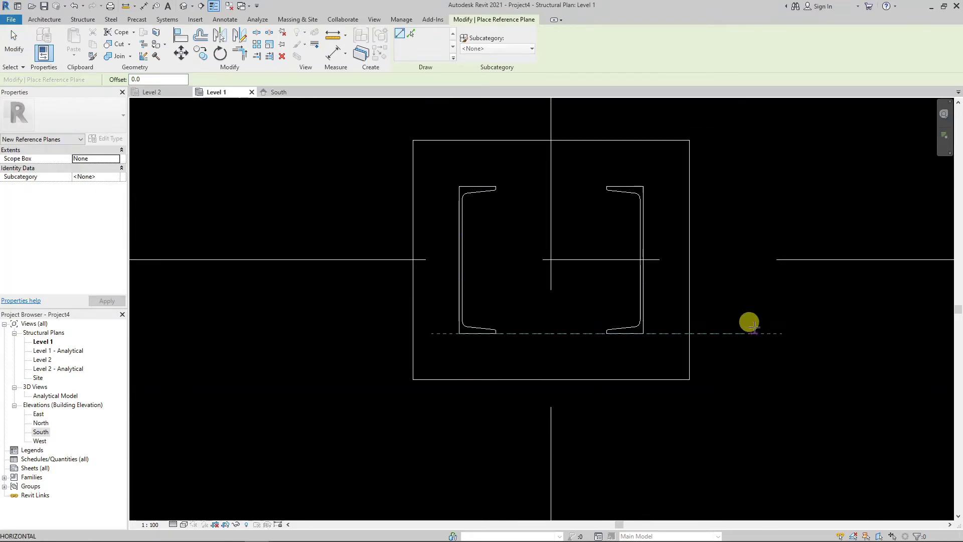
left_click(781, 333)
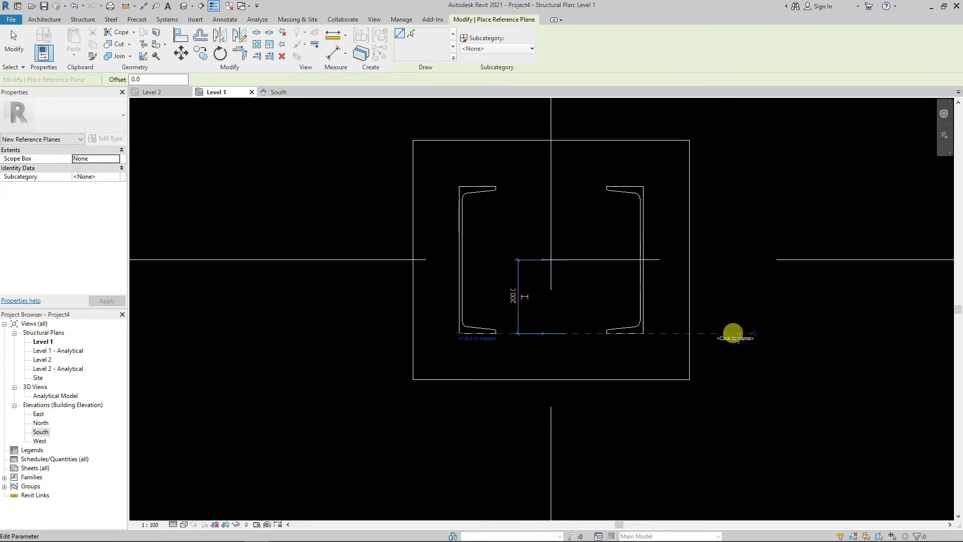
scroll(734, 335, "up", 2)
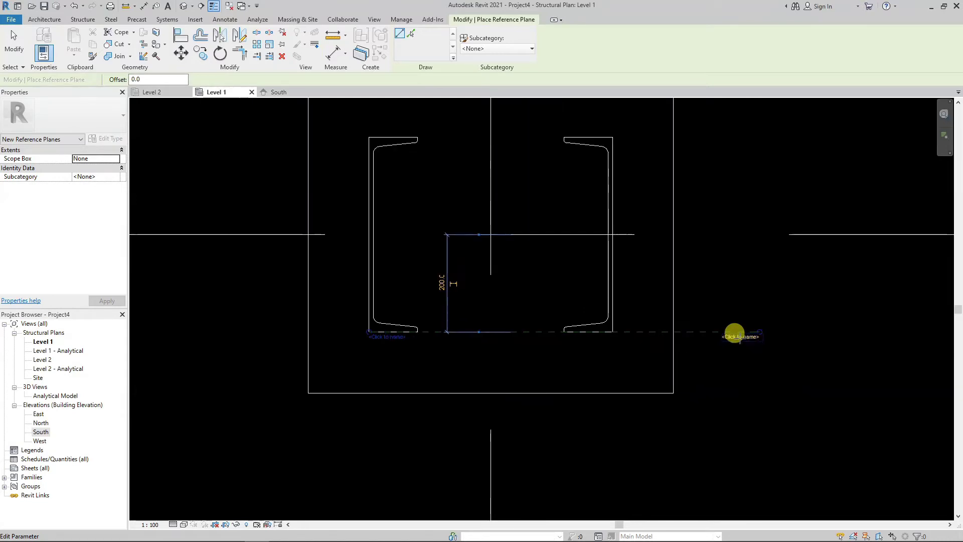
- Name the new reference plane SIDE STIFF.01
left_click(740, 337)
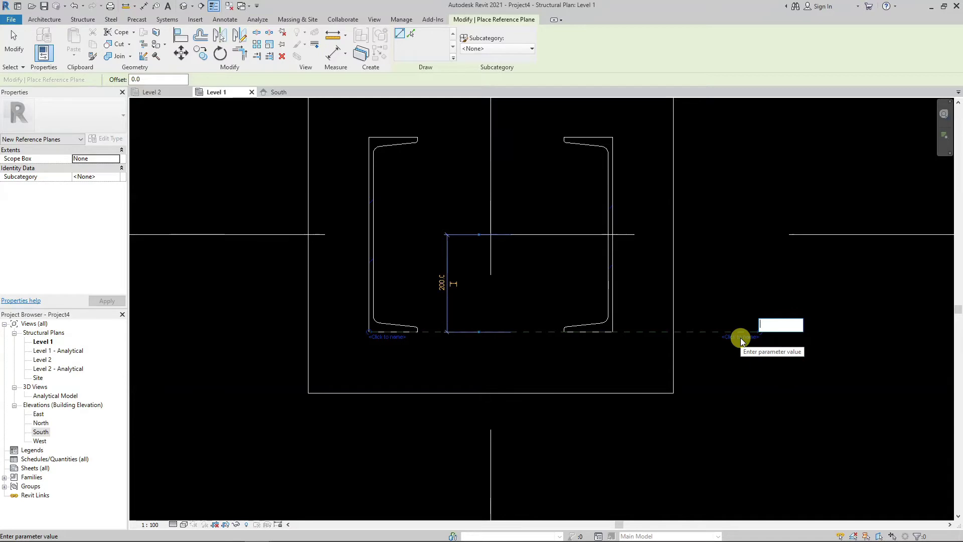
type("SIDE ST")
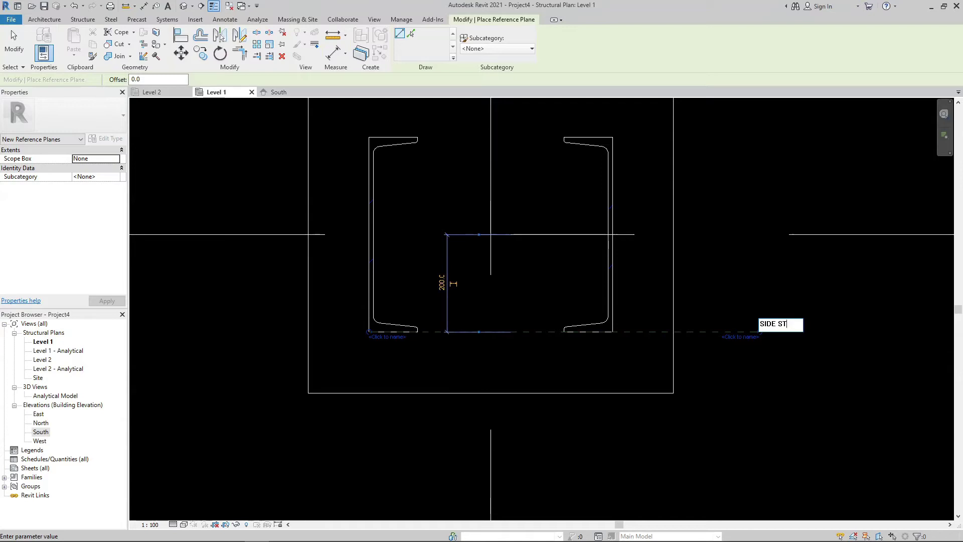
type("IFF")
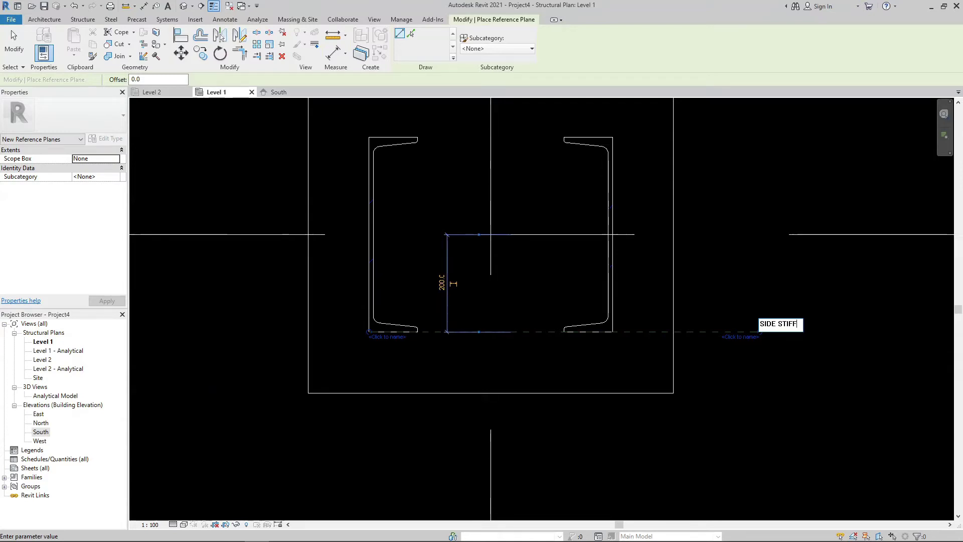
type(".0")
type("1")
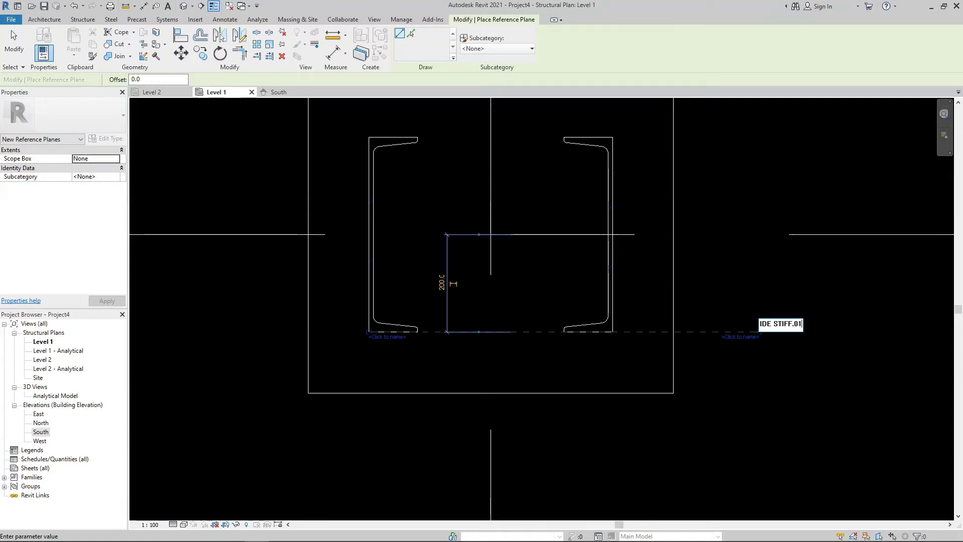
key("Return")
left_click(860, 281)
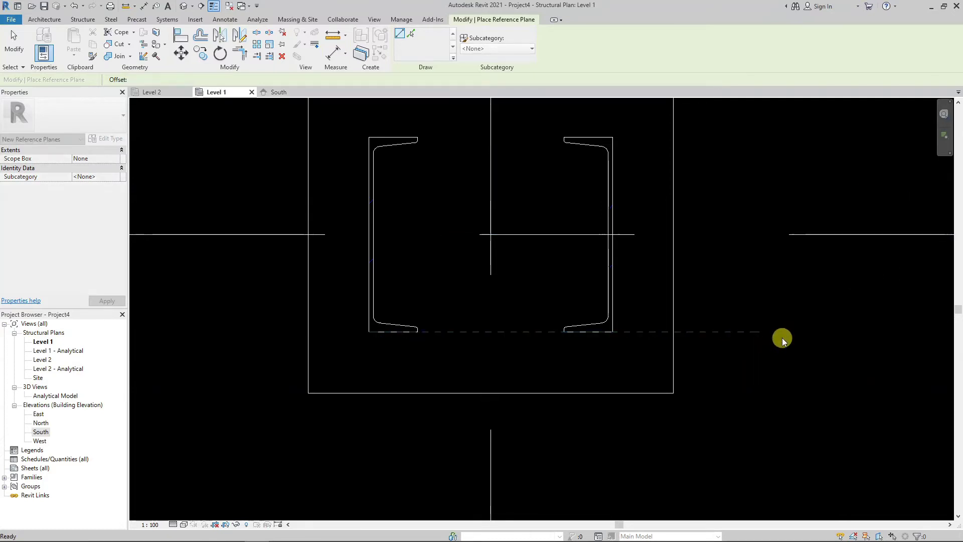
key("Escape")
key("Escape")
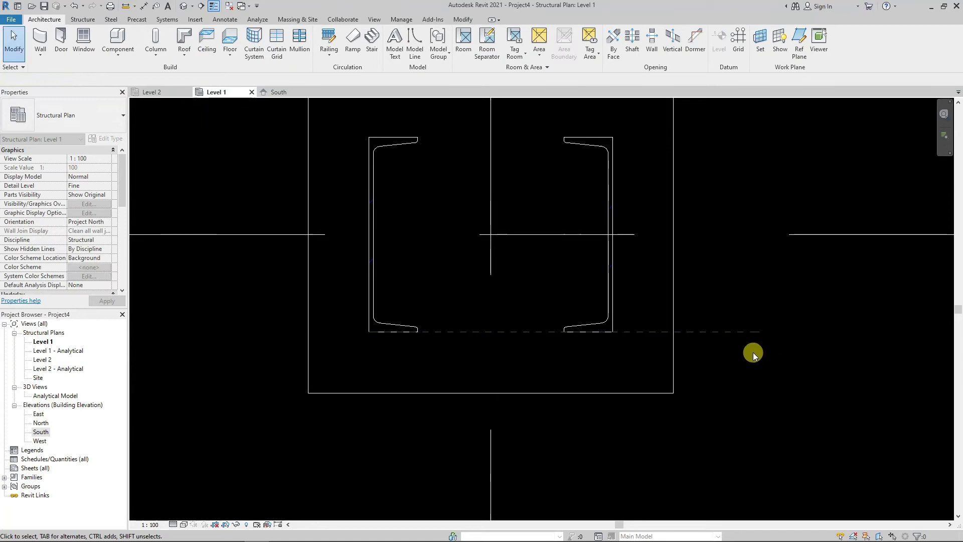
- Extend SIDE STIFF.01's left end past the column and refit the plan view
left_click(754, 333)
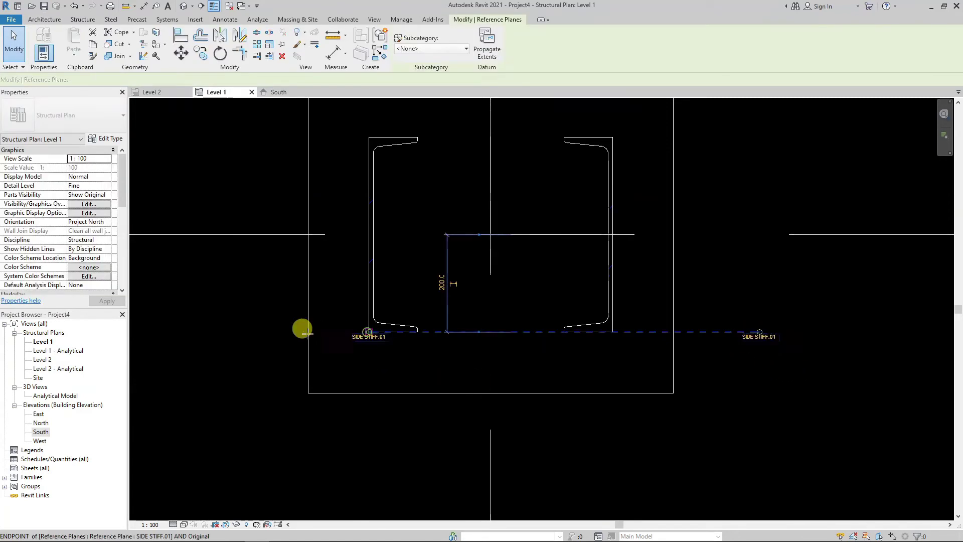
left_click_drag(325, 334, 242, 332)
scroll(717, 365, "down", 3)
key("Escape")
right_click(723, 207)
left_click(715, 192)
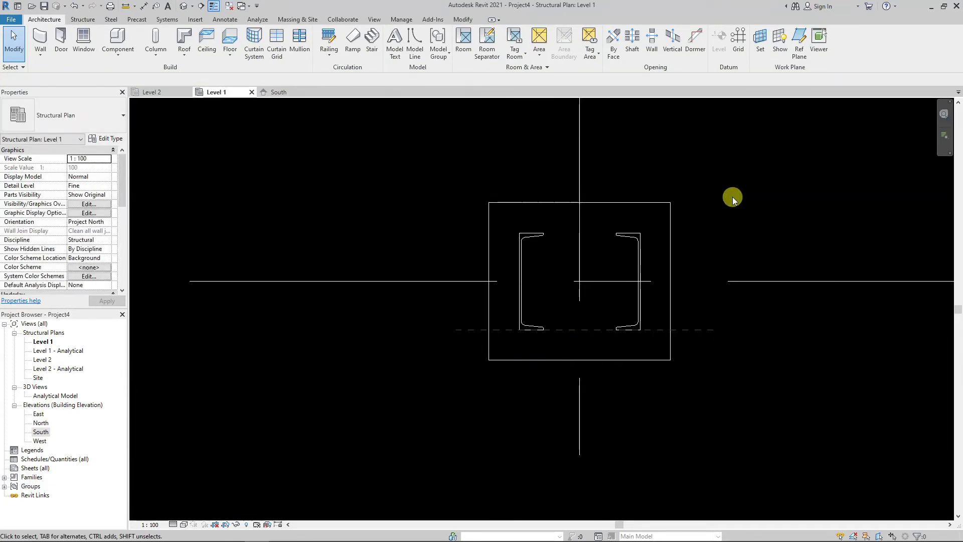
scroll(672, 308, "down", 3)
scroll(703, 318, "down", 2)
mouse_move(703, 318)
middle_mouse_down()
mouse_move(720, 318)
mouse_move(679, 309)
middle_mouse_up()
right_click(616, 219)
left_click(649, 221)
scroll(503, 323, "up", 2)
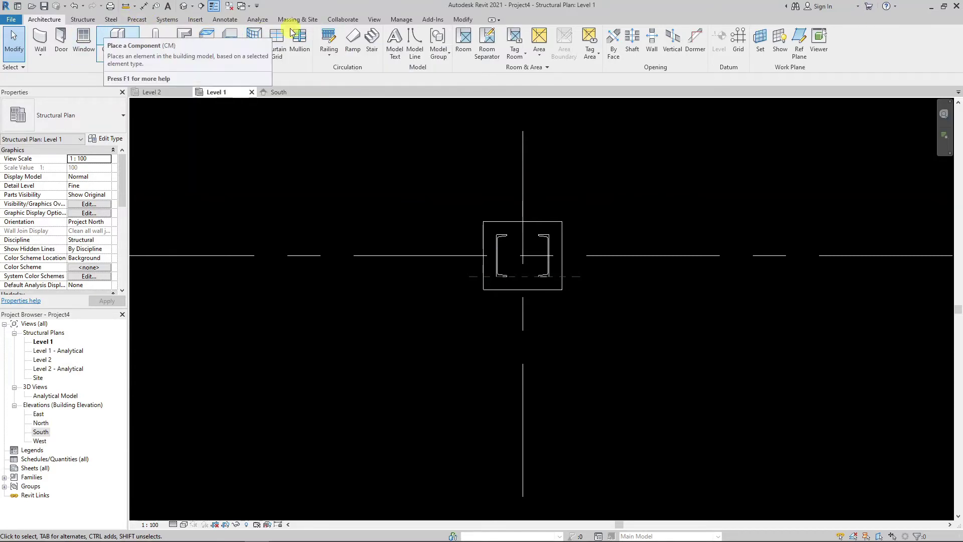
- Place a framing elevation on Grid 2 facing the column
left_click(375, 21)
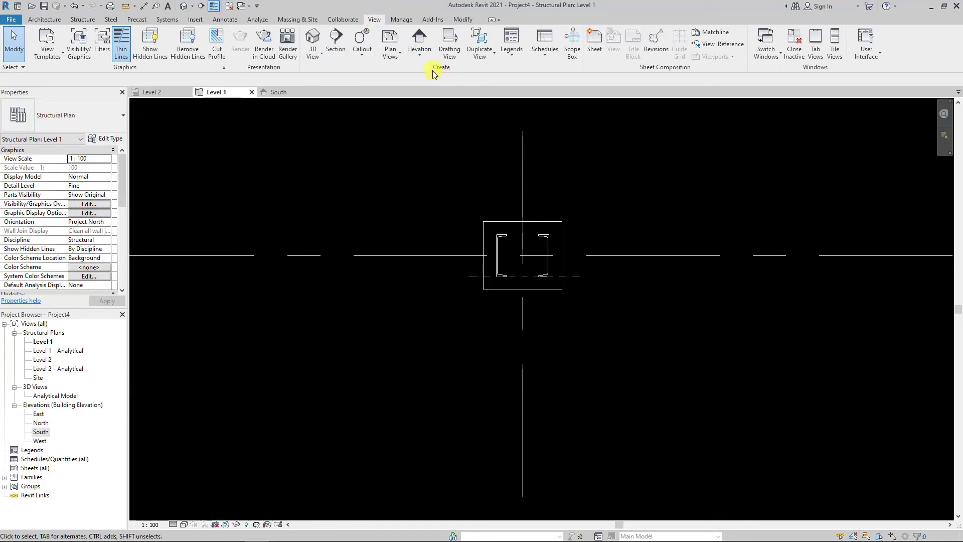
left_click(426, 55)
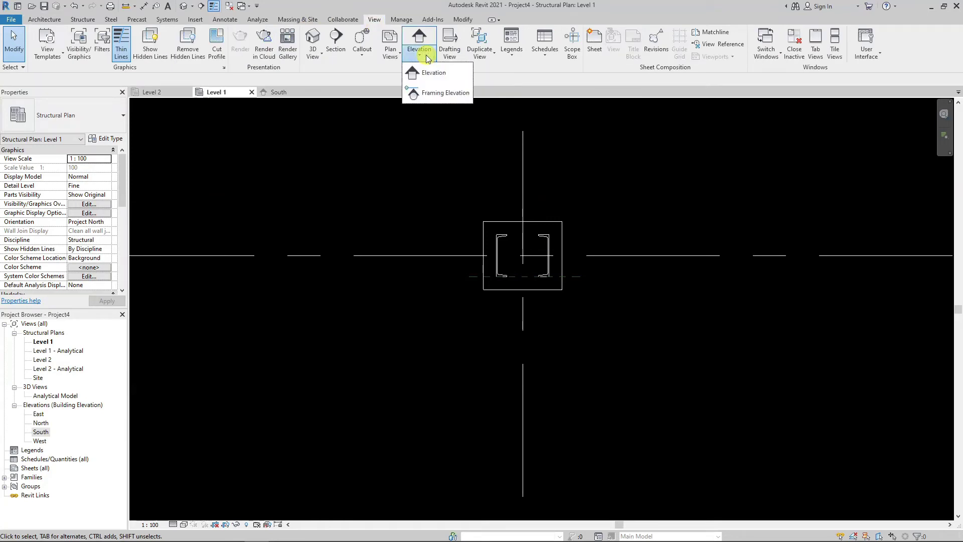
left_click(428, 94)
scroll(591, 263, "down", 2)
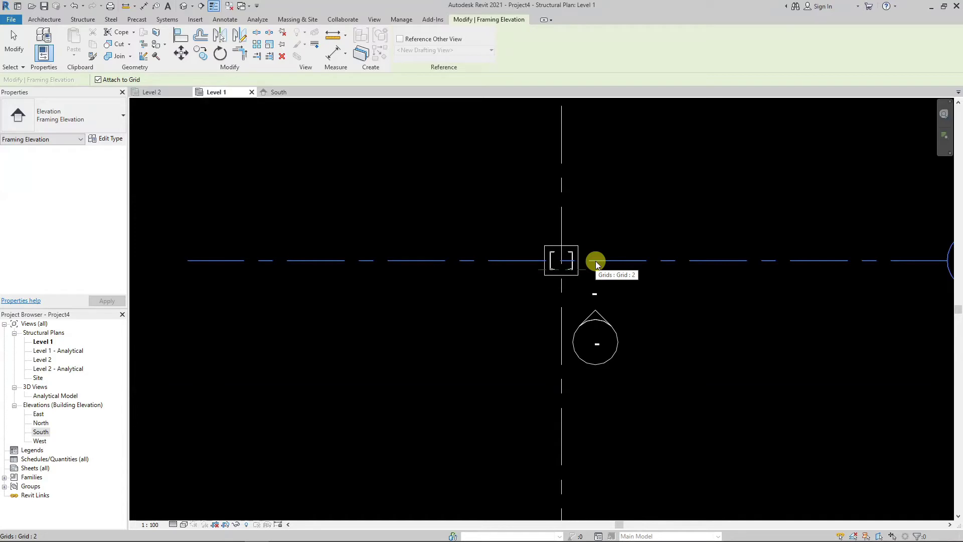
left_click(595, 261)
key("Escape")
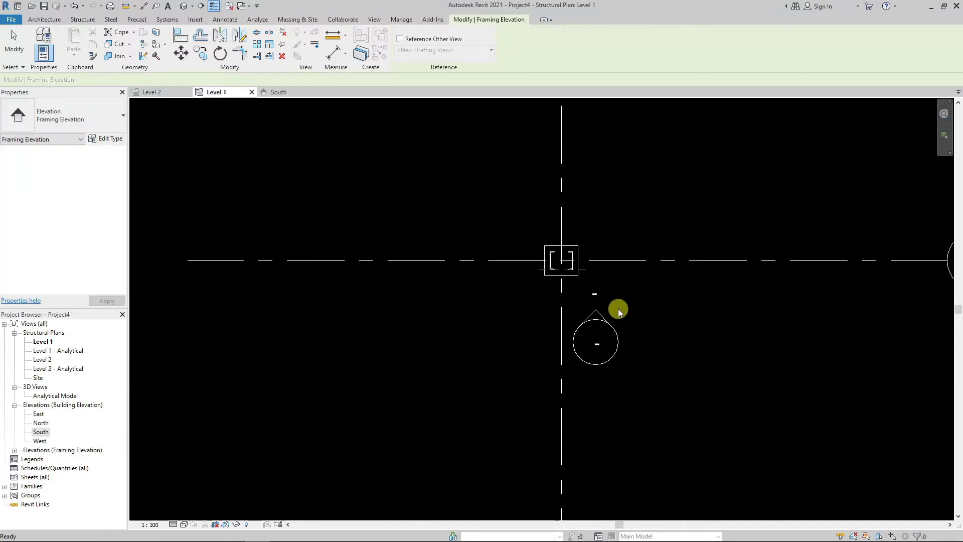
key("Escape")
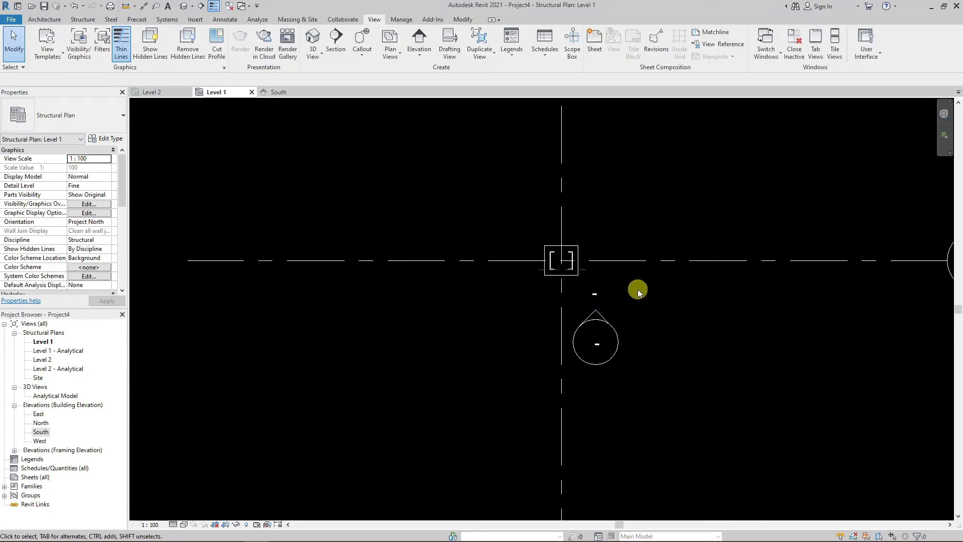
scroll(596, 298, "up", 1)
- Trim the framing elevation's extents so they span just the channel pair
left_click(600, 295)
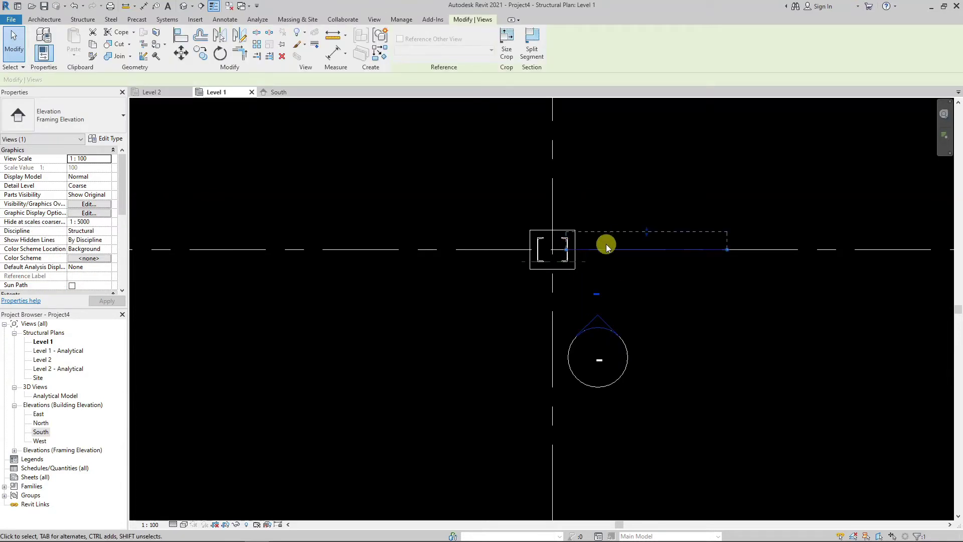
scroll(552, 249, "up", 2)
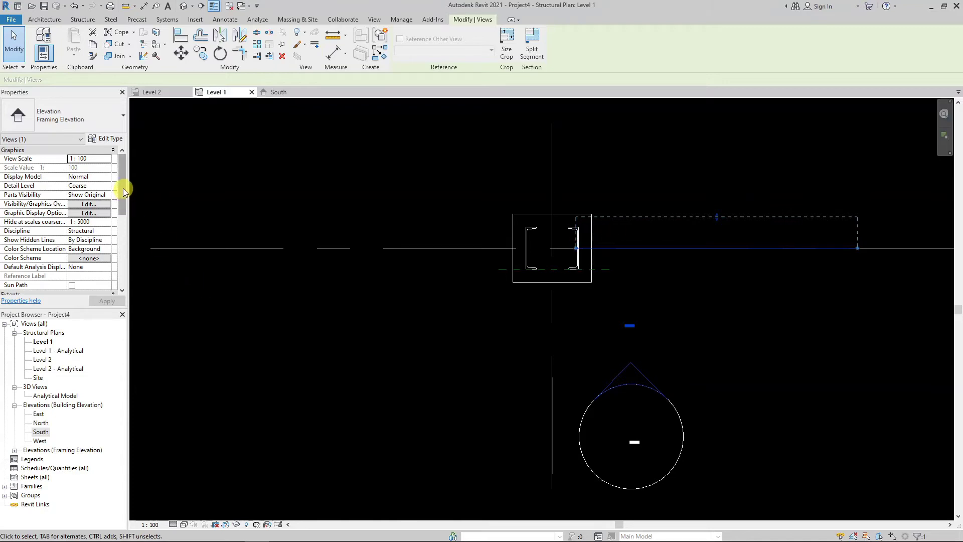
left_click_drag(122, 189, 126, 227)
scroll(125, 227, "up", 2)
scroll(127, 246, "up", 2)
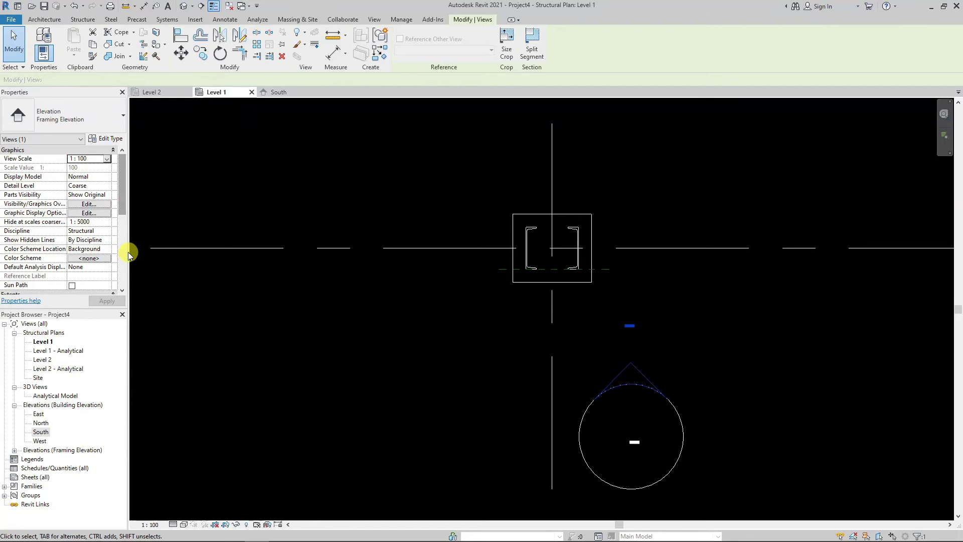
key("Escape")
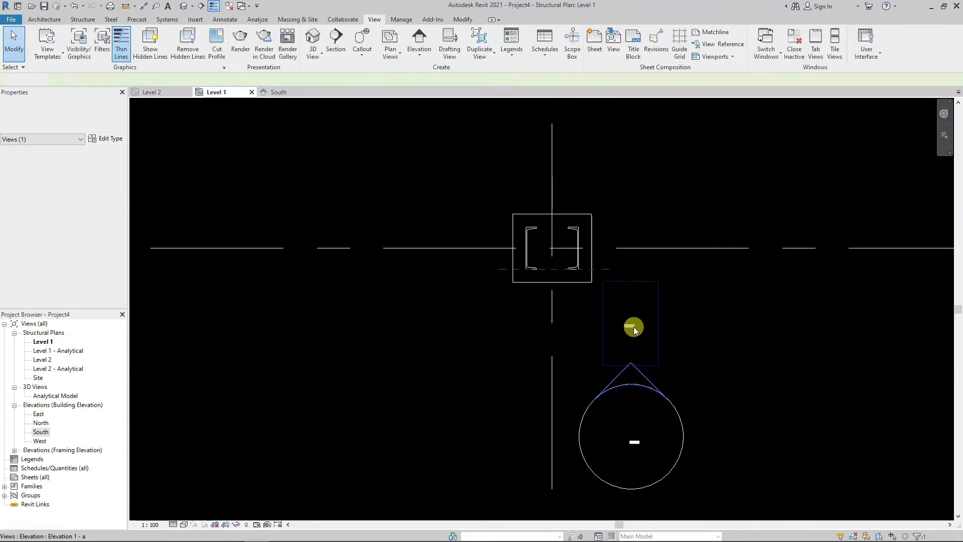
left_click(634, 326)
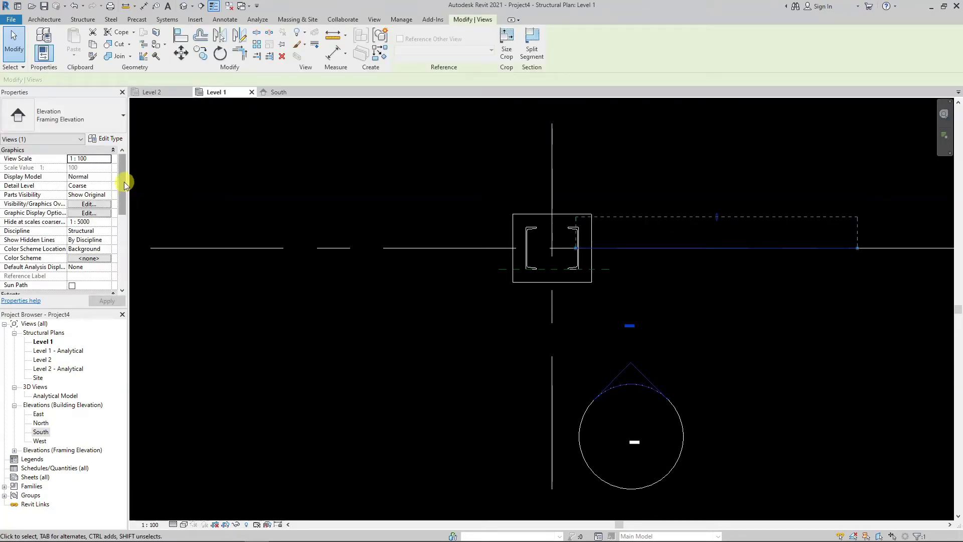
left_click_drag(122, 178, 125, 213)
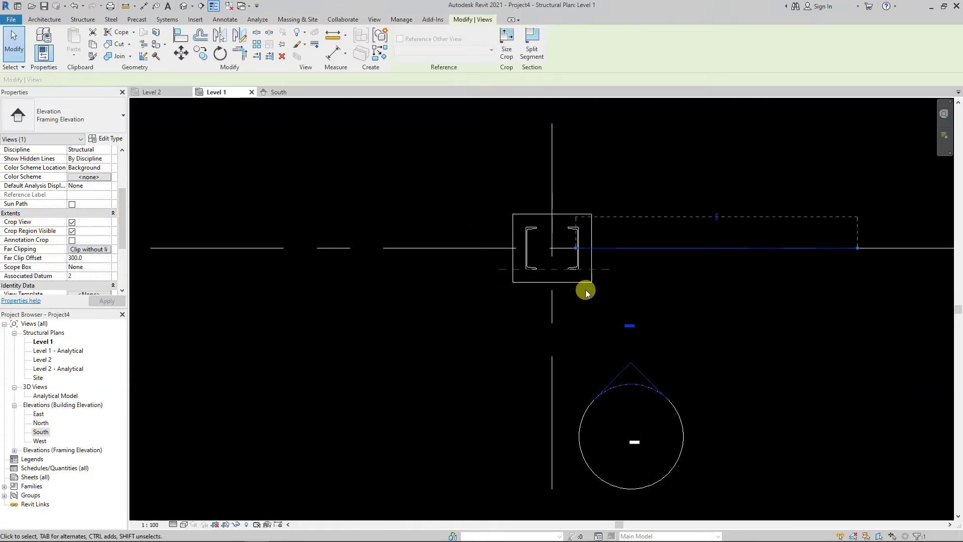
left_click_drag(575, 250, 444, 248)
left_click_drag(855, 247, 661, 248)
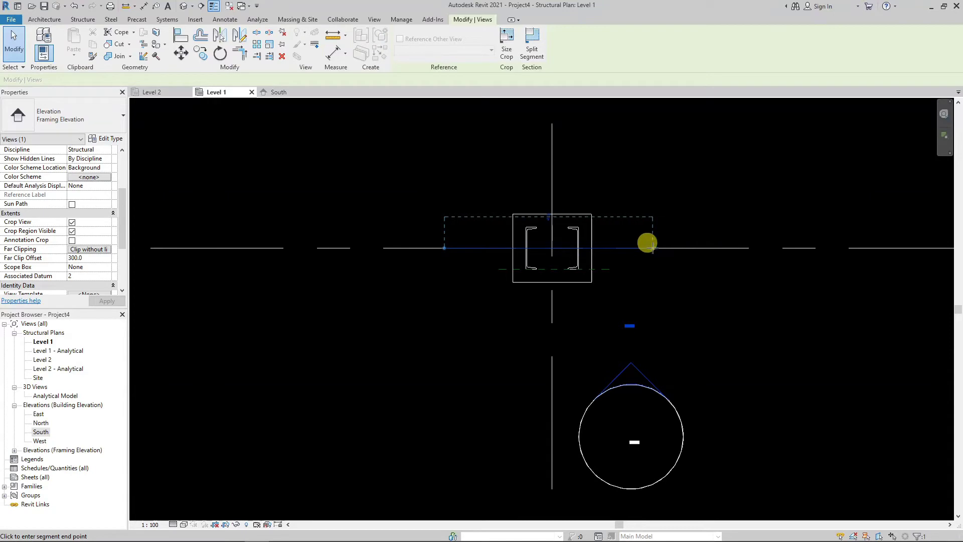
left_click(739, 335)
left_click(717, 314)
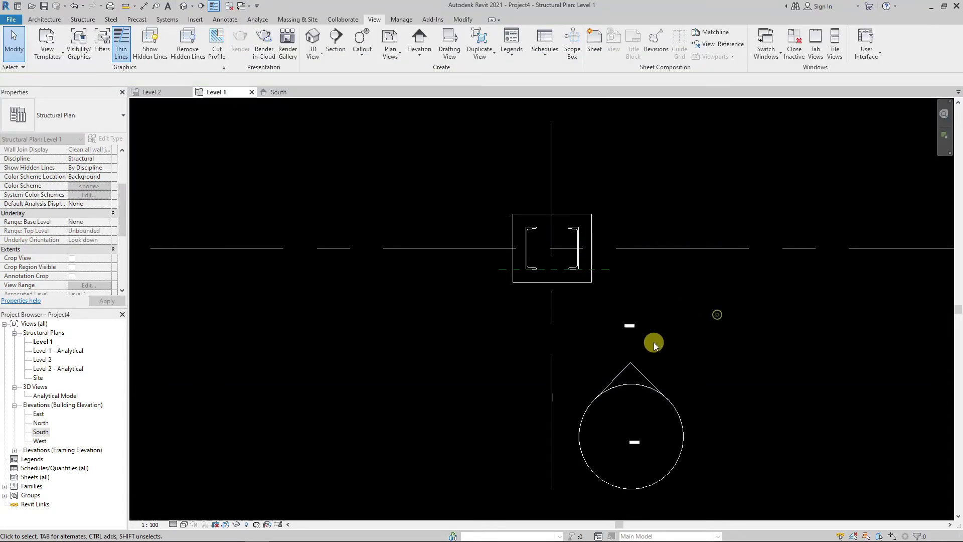
left_click(634, 365)
- Open the new Elevation 1 - a view
double_click(634, 365)
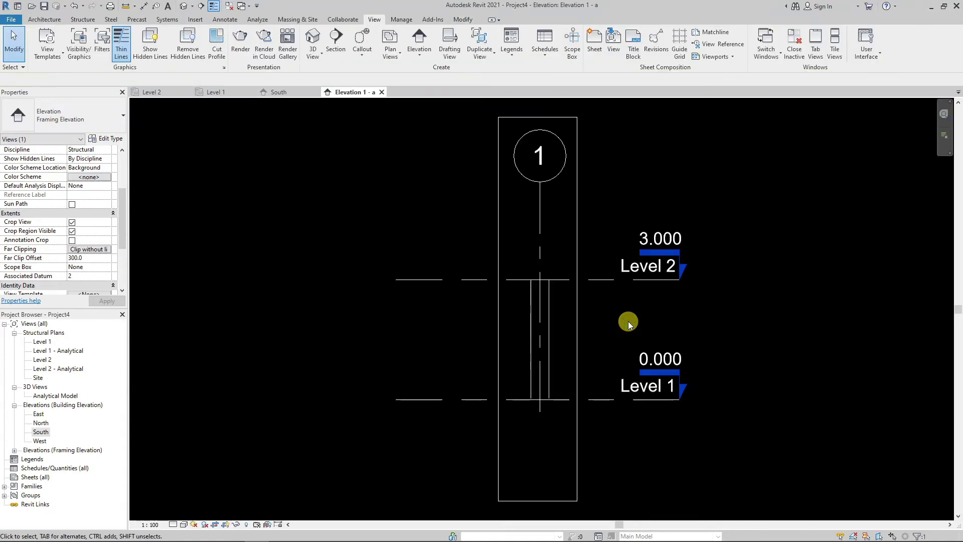
scroll(553, 408, "up", 1)
scroll(568, 408, "up", 3)
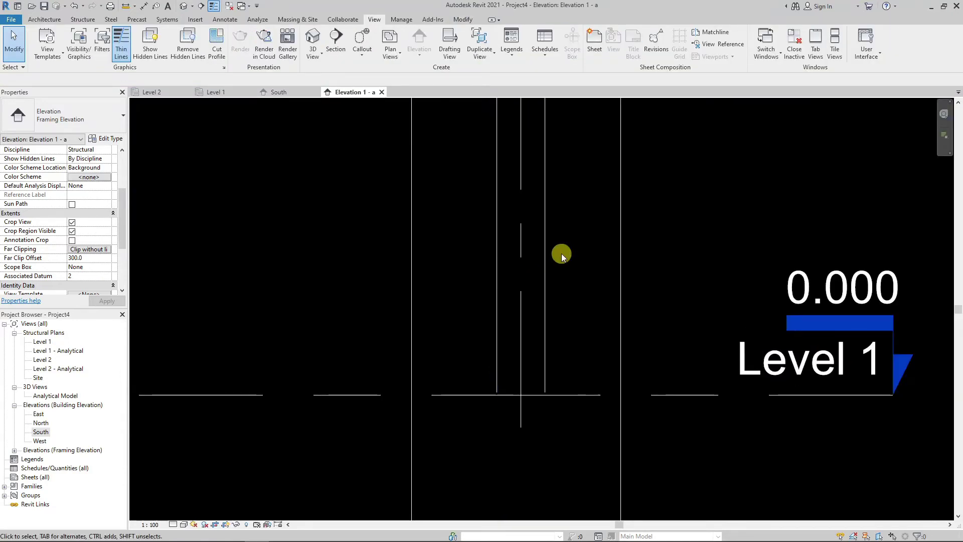
scroll(570, 248, "down", 4)
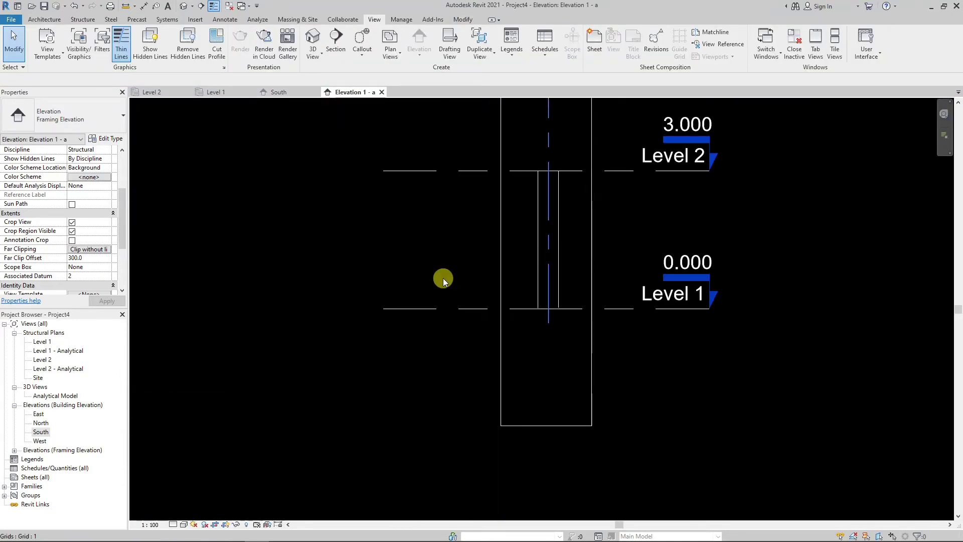
- Set Elevation 1 - a to 1:50 scale, Fine detail and Wireframe, framed on the column
left_click(150, 525)
left_click(159, 509)
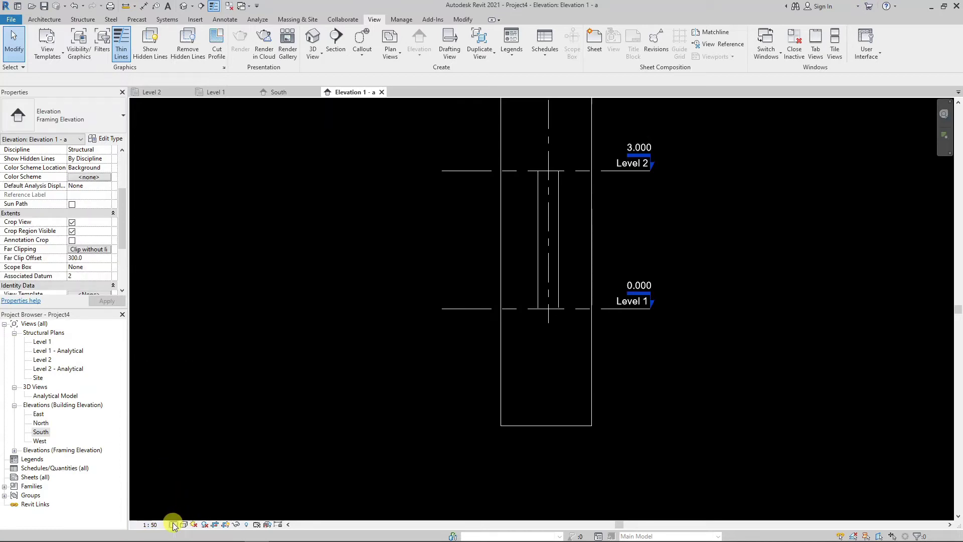
left_click(174, 525)
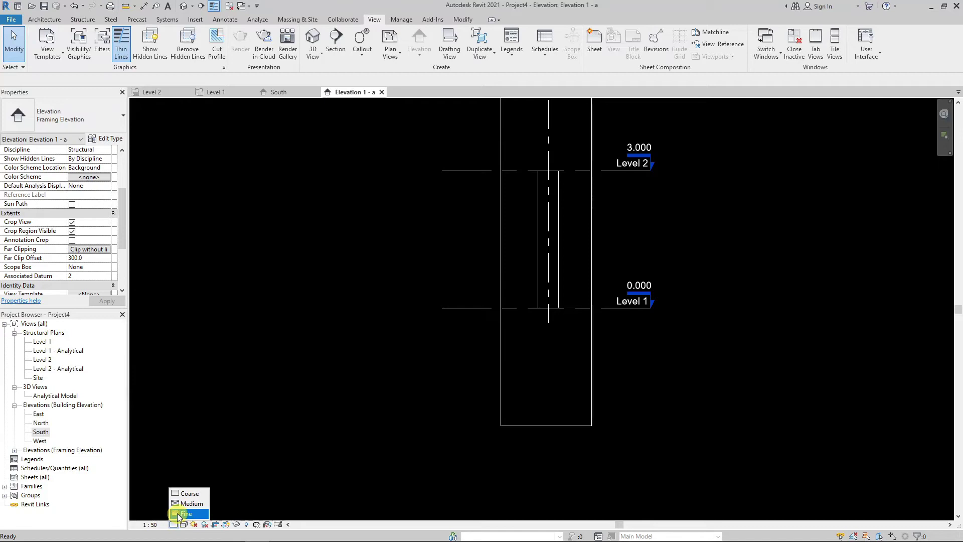
left_click(180, 514)
left_click(184, 524)
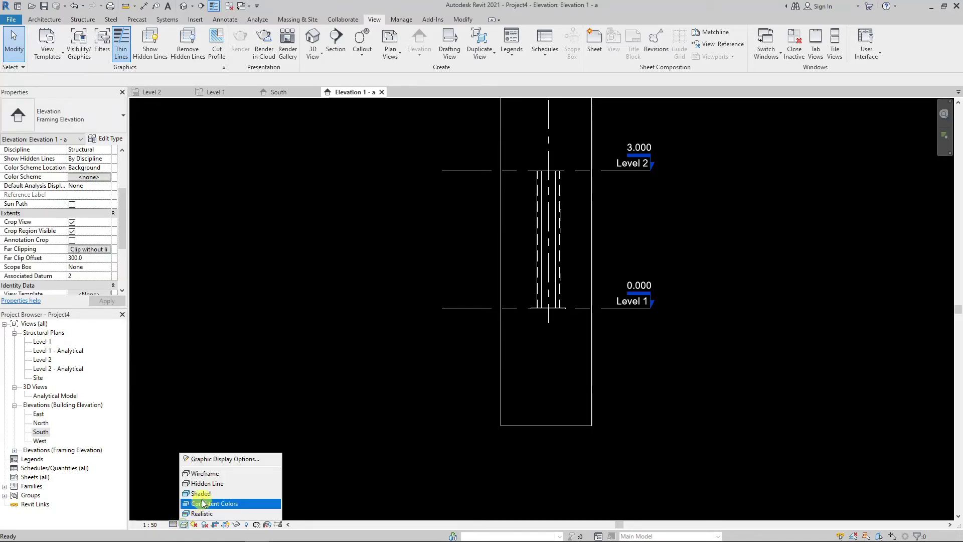
left_click(203, 474)
scroll(564, 304, "up", 4)
scroll(533, 279, "up", 4)
scroll(544, 371, "down", 3)
scroll(544, 371, "down", 2)
middle_click_drag(684, 222, 682, 274)
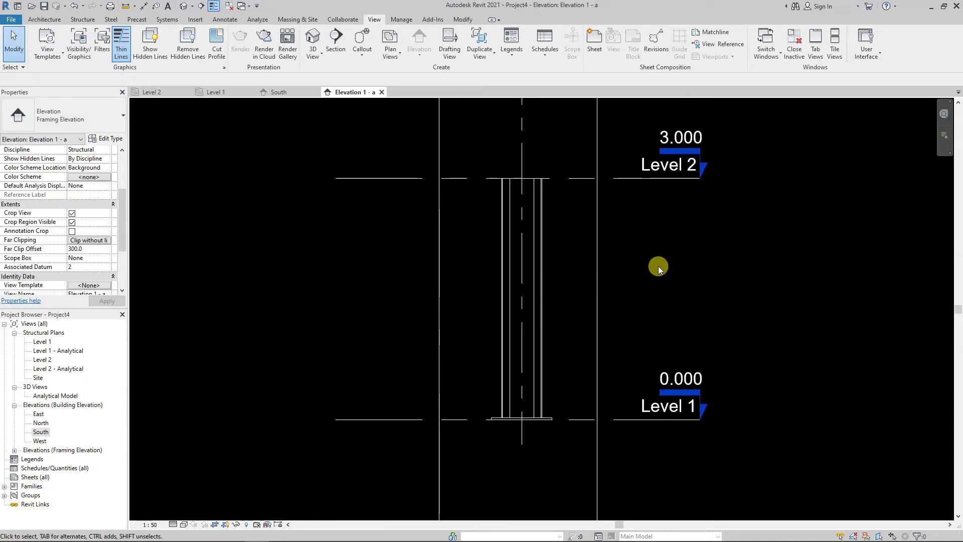
scroll(612, 276, "down", 2)
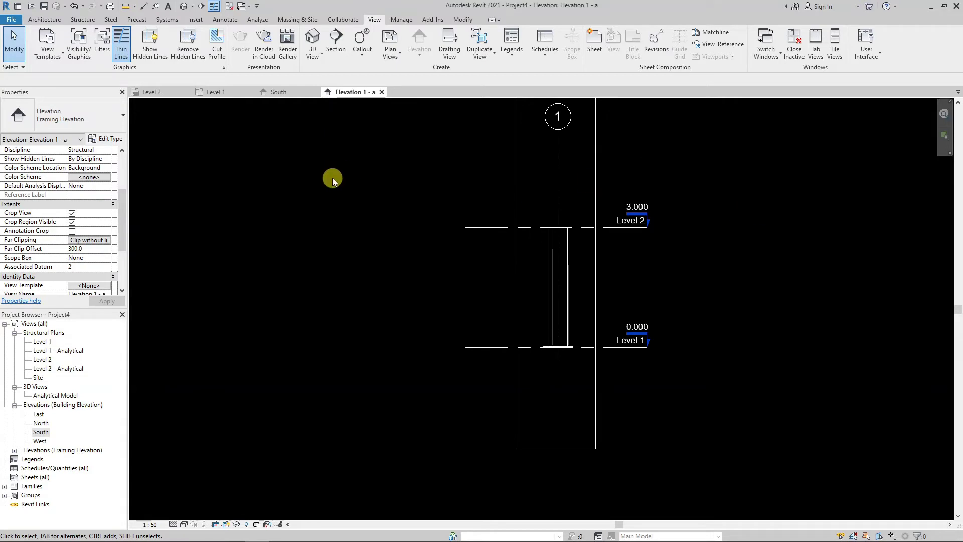
left_click(44, 20)
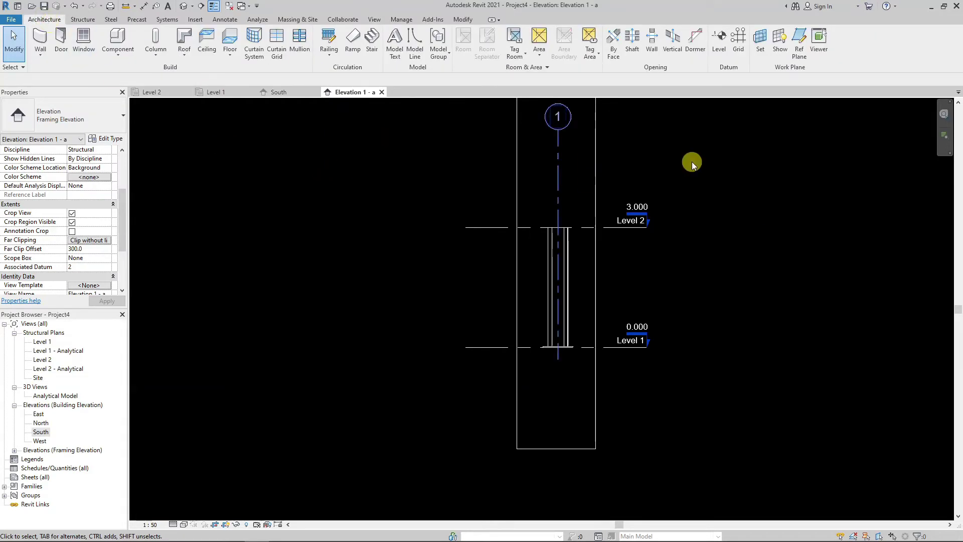
- Set the work plane to 'Reference Plane : SIDE STIFF.01' and zoom to the column base
left_click(765, 49)
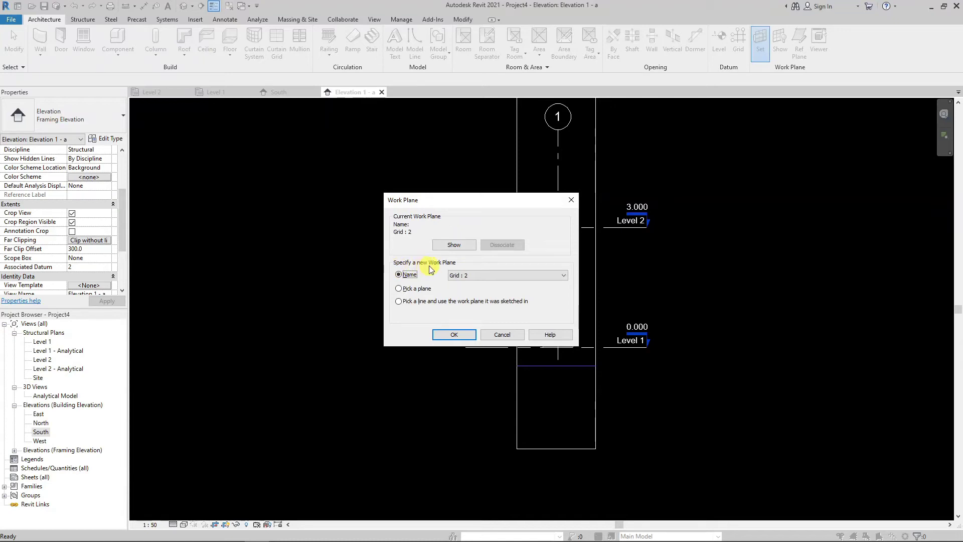
left_click(471, 275)
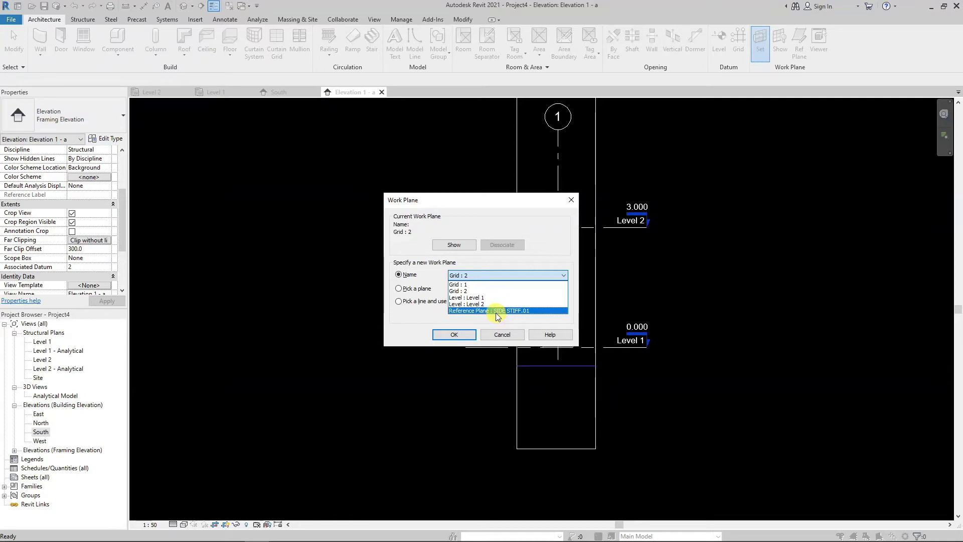
left_click(531, 310)
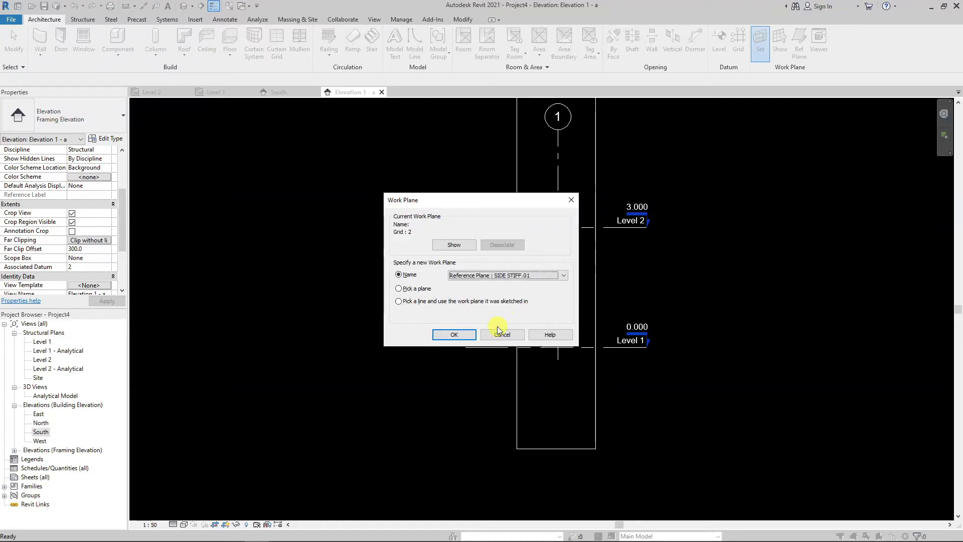
left_click(460, 335)
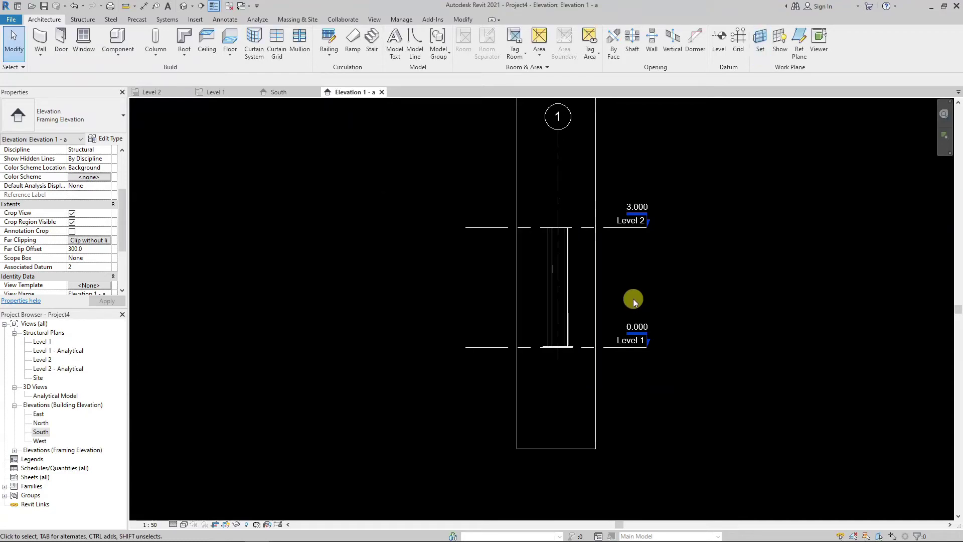
scroll(577, 362, "up", 4)
scroll(472, 366, "up", 2)
scroll(461, 369, "up", 2)
scroll(438, 367, "up", 1)
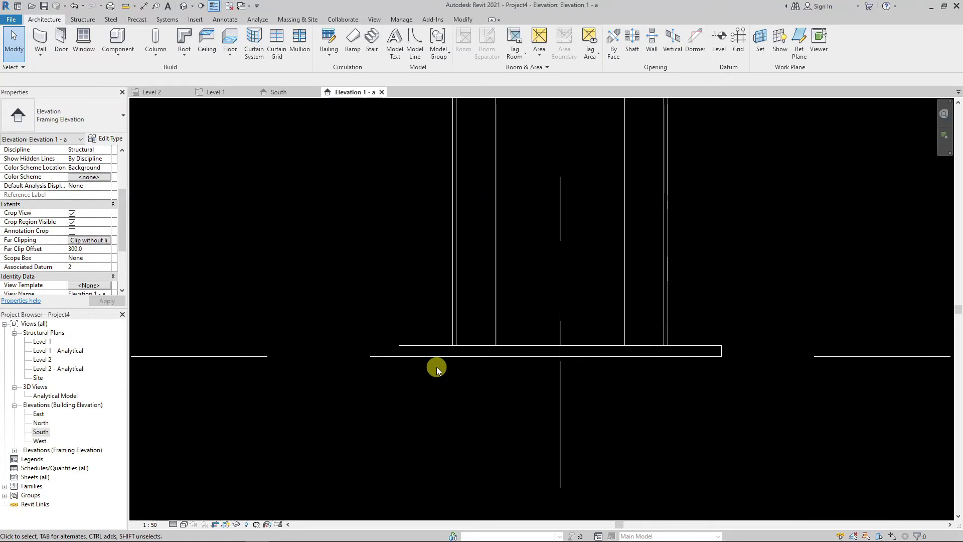
scroll(428, 308, "down", 2)
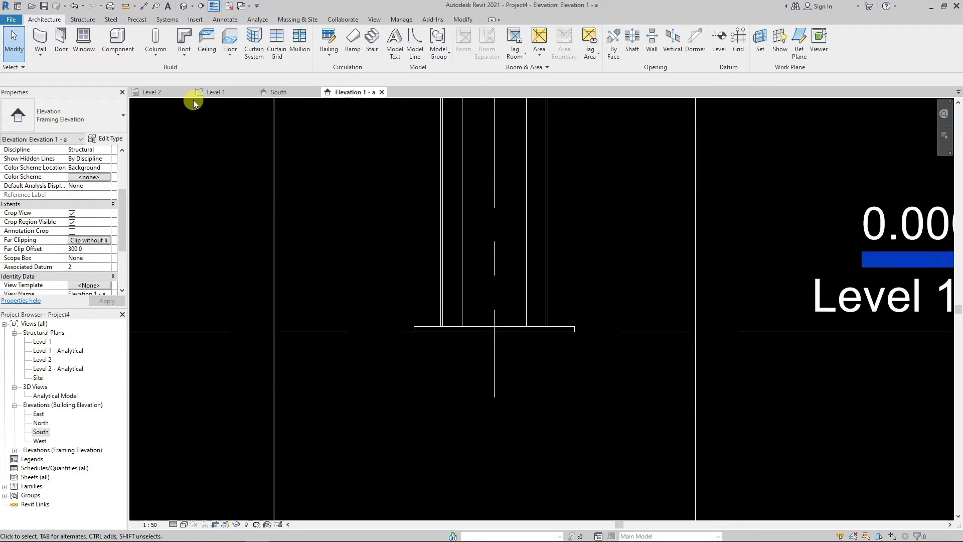
- Start a new steel plate sketch using the Line draw tool
left_click(113, 20)
left_click(94, 40)
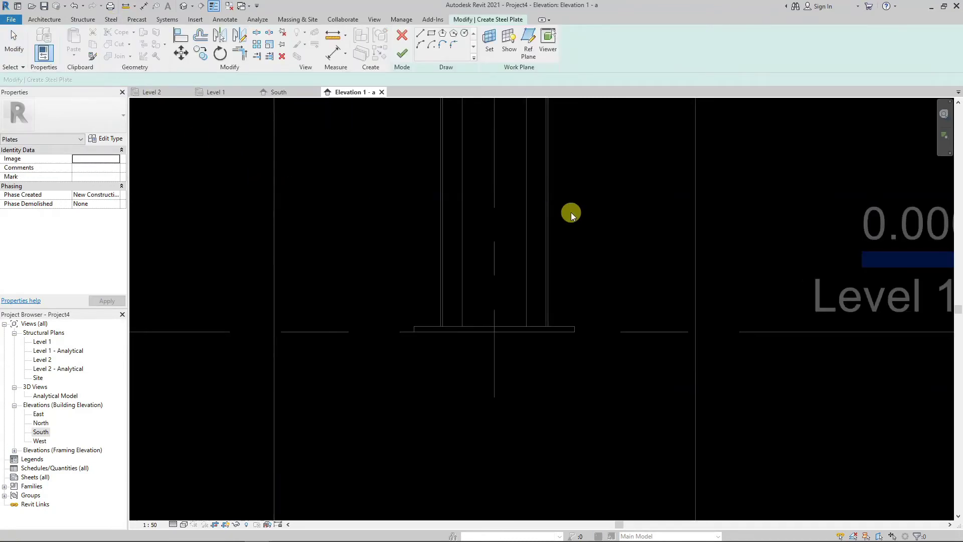
middle_click_drag(571, 212, 567, 236)
left_click(421, 35)
middle_click_drag(400, 279, 399, 270)
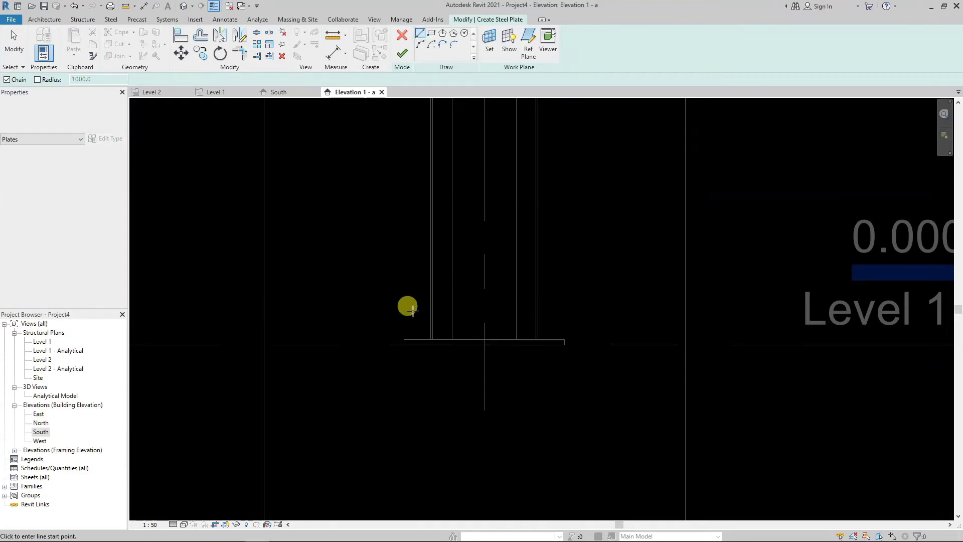
scroll(416, 327, "up", 2)
scroll(424, 331, "up", 2)
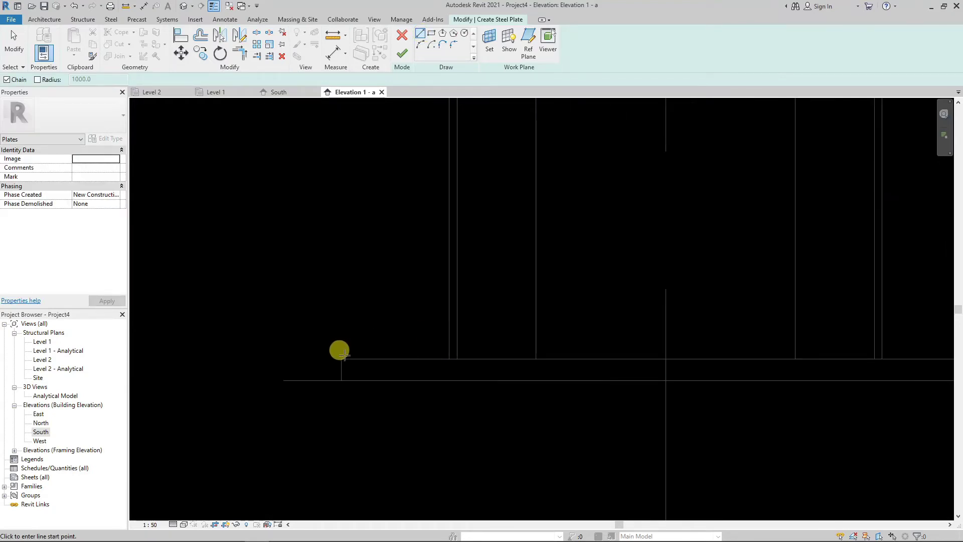
scroll(341, 358, "up", 2)
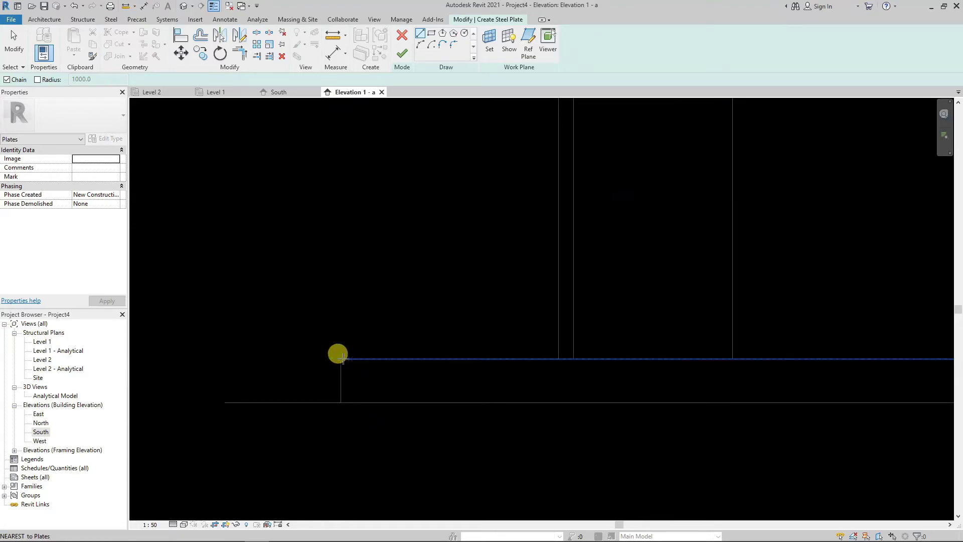
- Draw sketch lines from the base plate's left end with 100 and 200 segment lengths
left_click(341, 358)
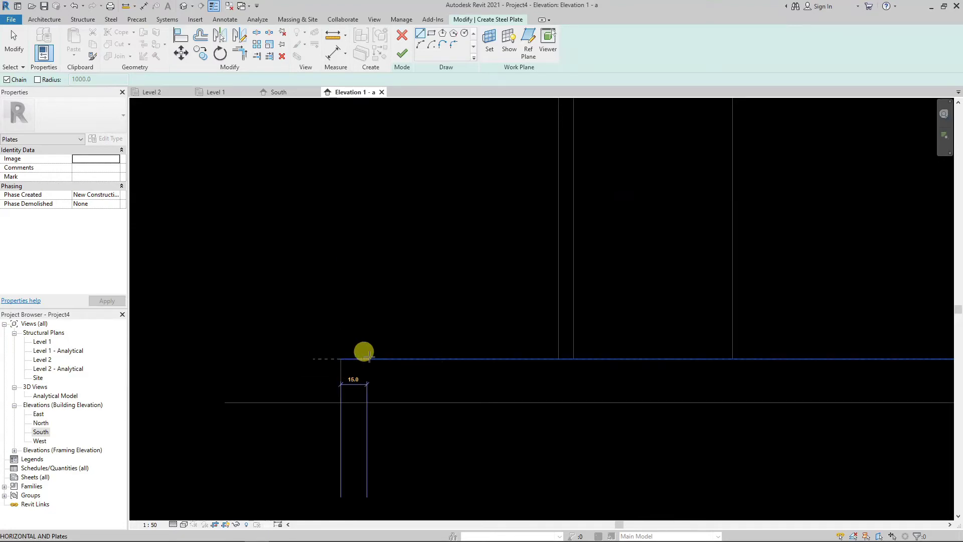
type("100")
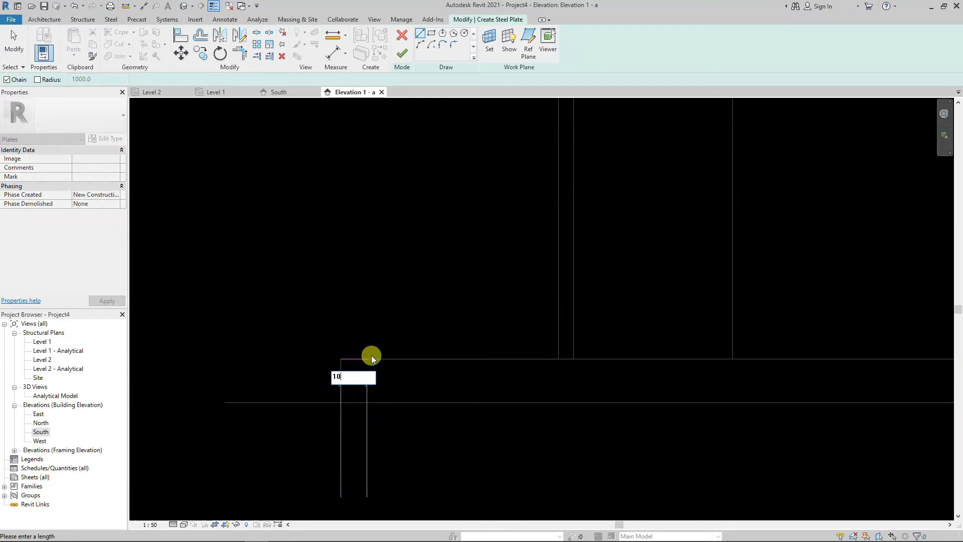
key("Return")
scroll(361, 276, "up", 2)
scroll(361, 276, "down", 2)
scroll(376, 281, "down", 2)
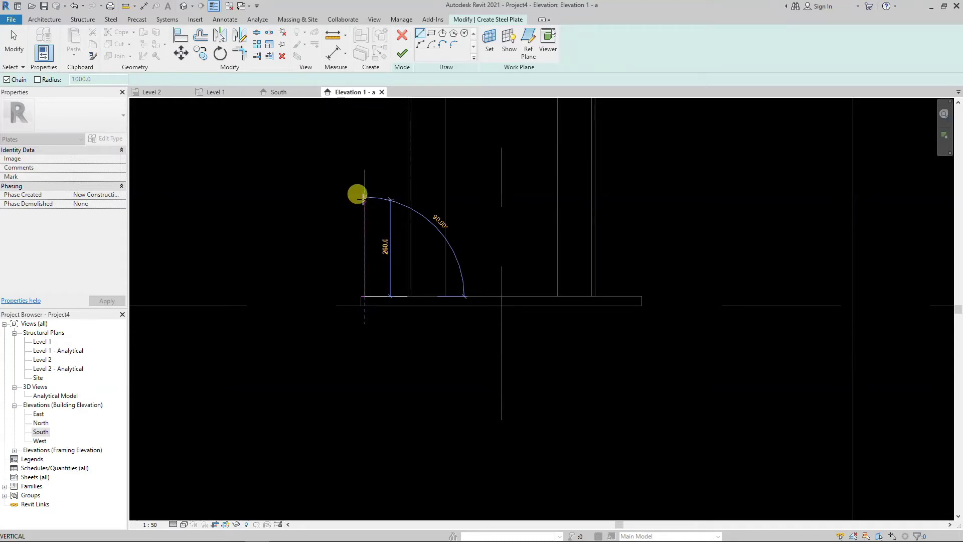
type("200")
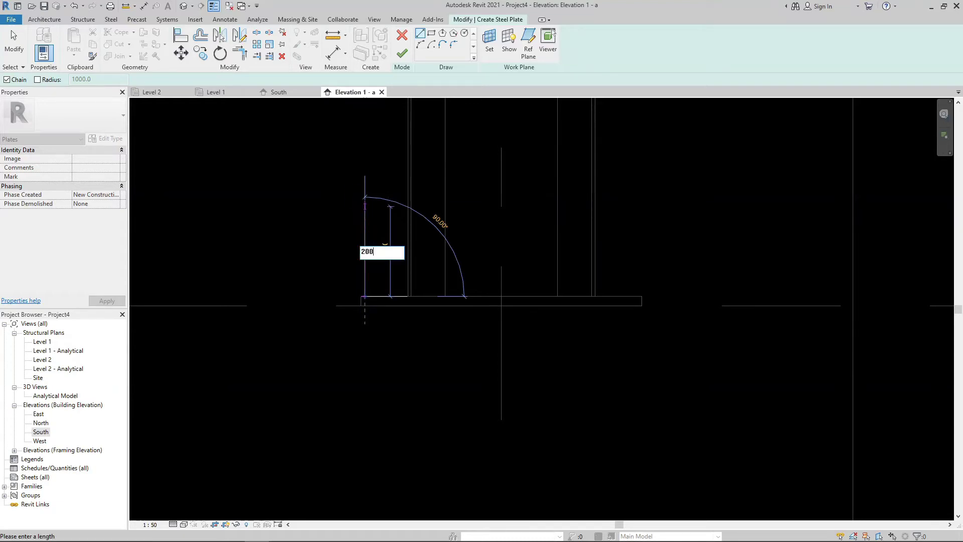
key("Return")
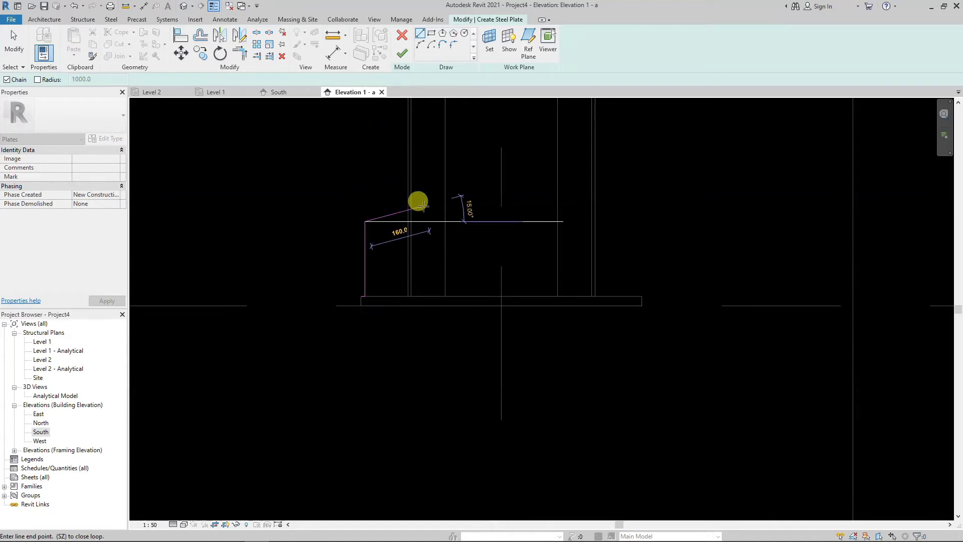
key("Escape")
key("Escape")
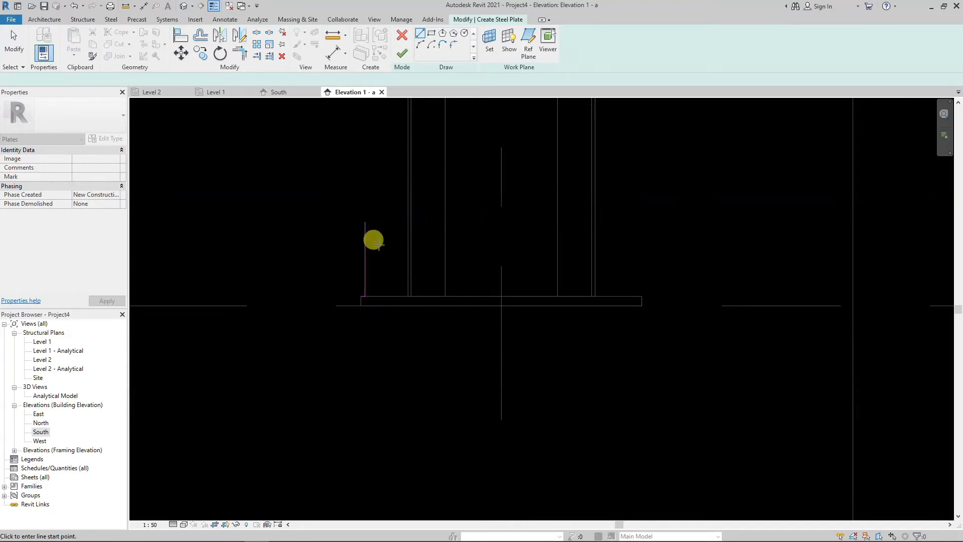
scroll(363, 296, "up", 3)
left_click(365, 291)
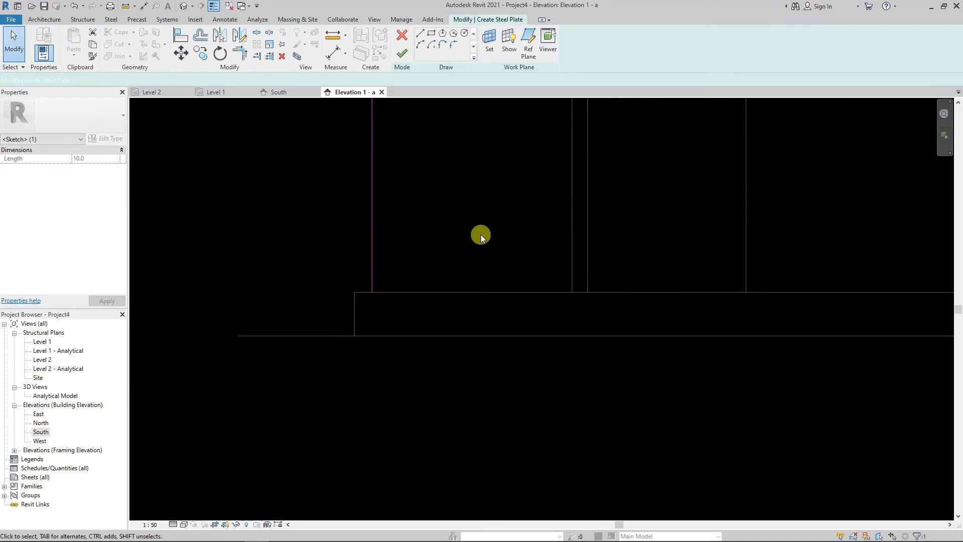
- Delete the extra sketch lines and mirror-copy the vertical line to the base plate's right end
key("Delete")
scroll(433, 312, "down", 3)
left_click(418, 233)
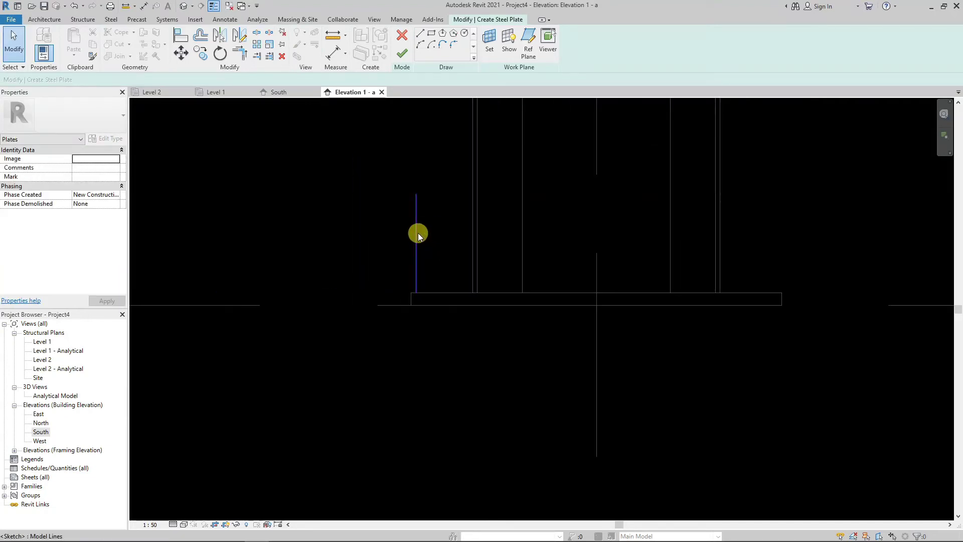
key("m")
key("m")
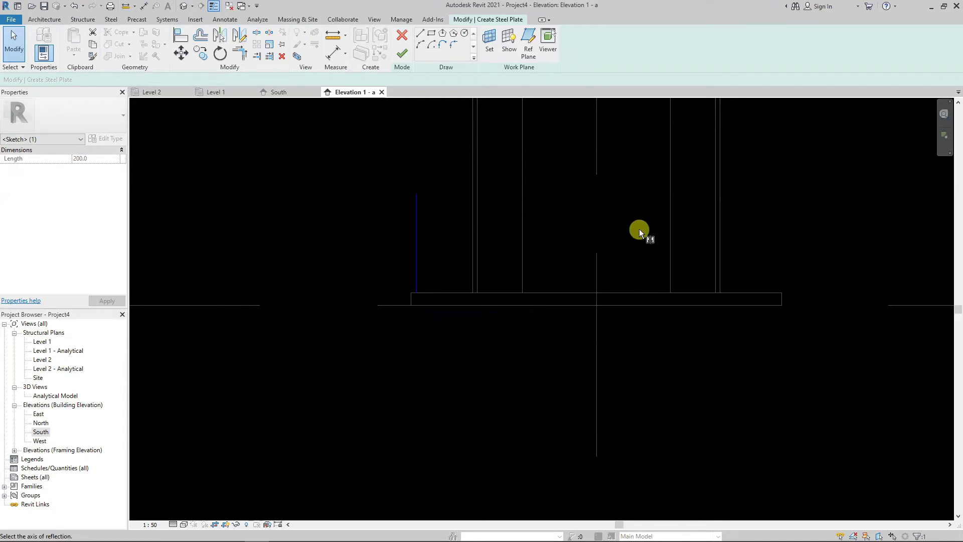
scroll(597, 205, "down", 2)
scroll(612, 199, "up", 1)
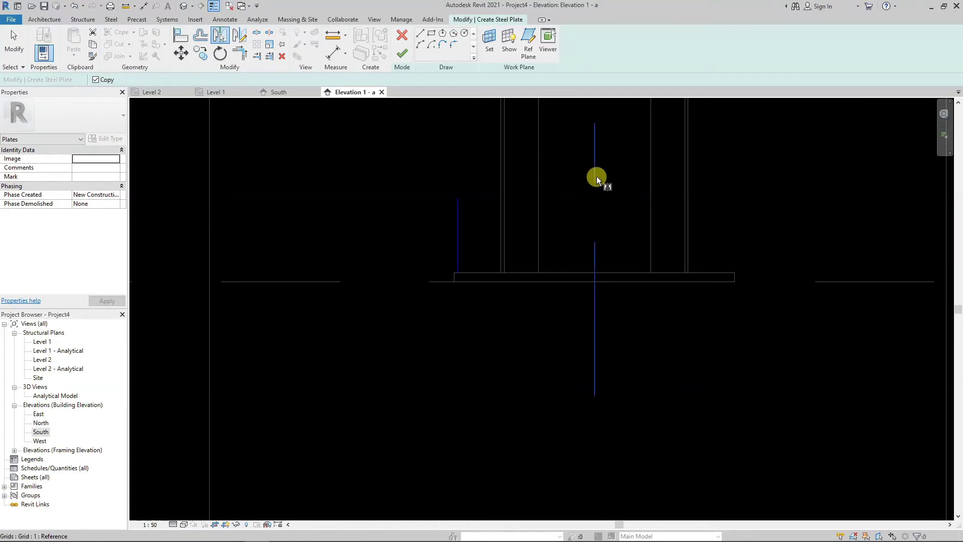
key("Escape")
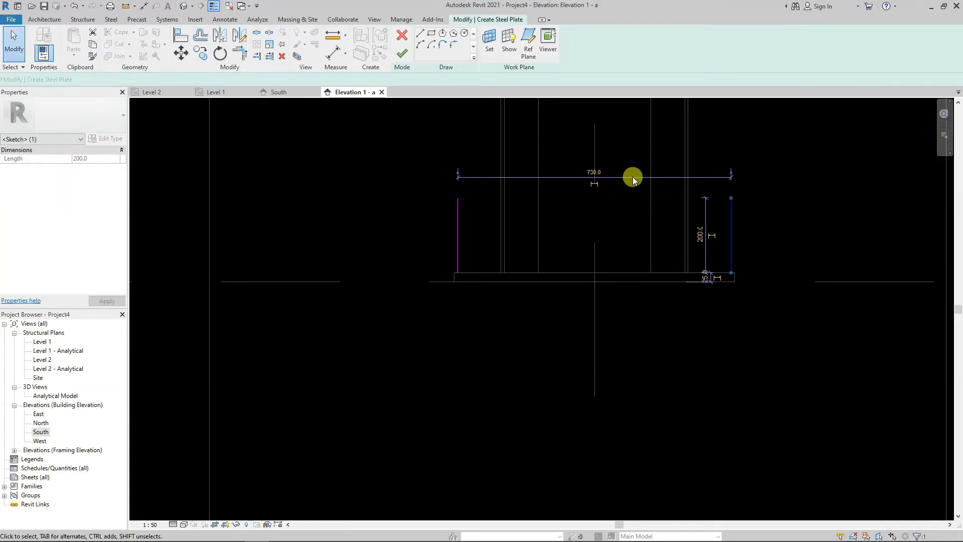
- Deselect the mirrored line and cancel the active command
left_click(805, 179)
scroll(767, 176, "up", 1)
scroll(705, 162, "up", 1)
right_click(707, 164)
left_click(729, 171)
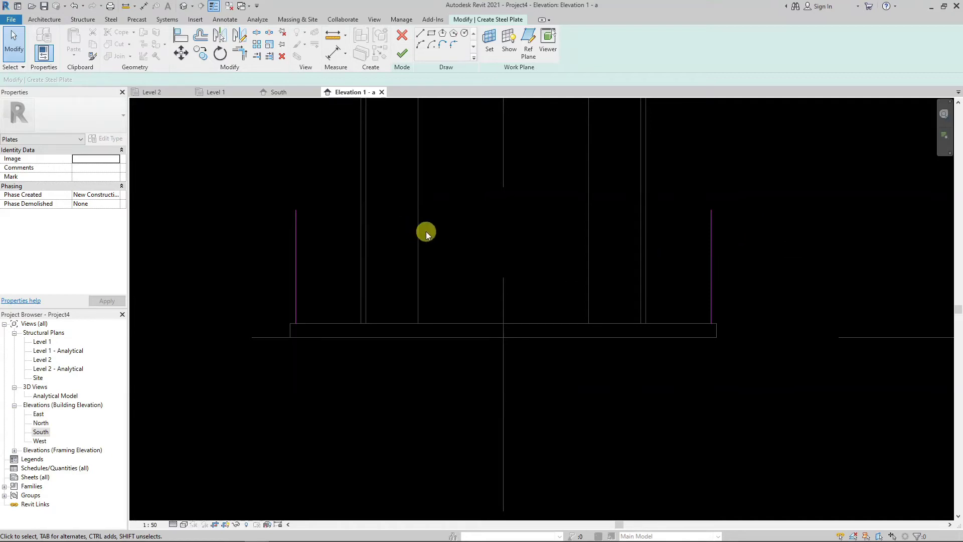
- Draw a top edge line joining the tops of both vertical sketch lines
scroll(328, 216, "up", 1)
scroll(329, 225, "up", 1)
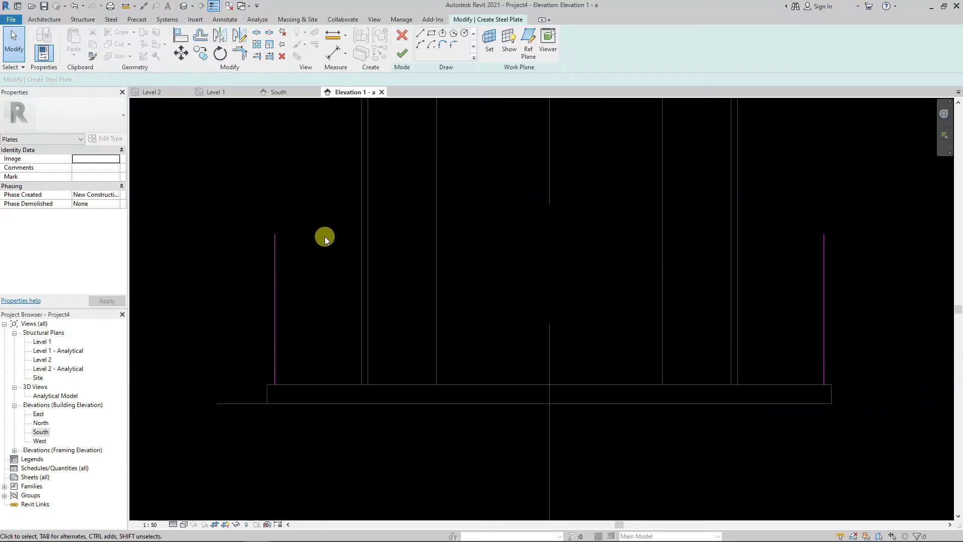
left_click(422, 36)
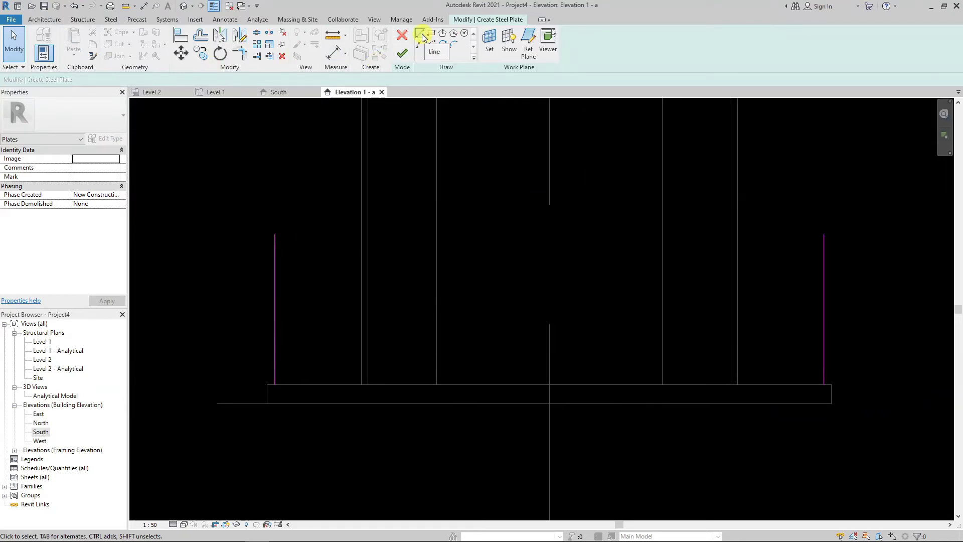
left_click(274, 234)
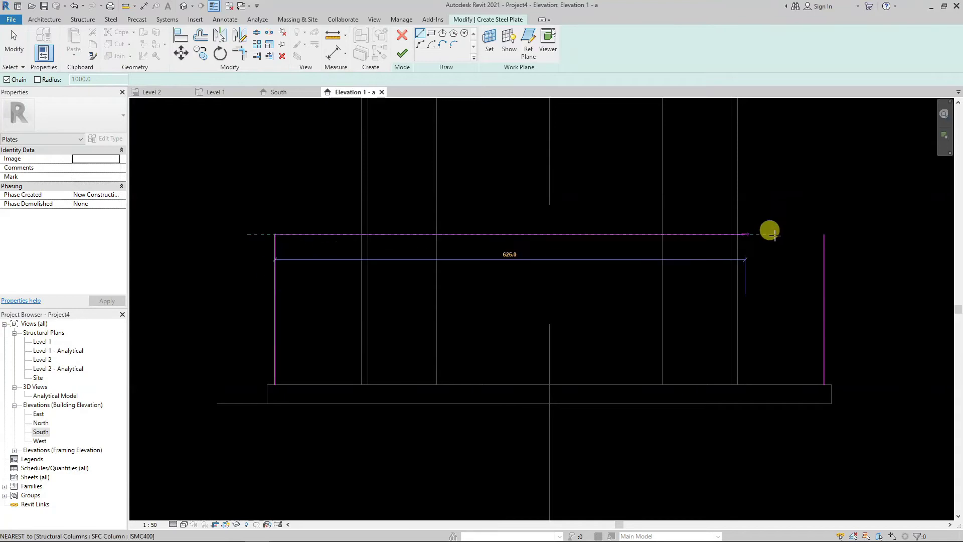
left_click(821, 234)
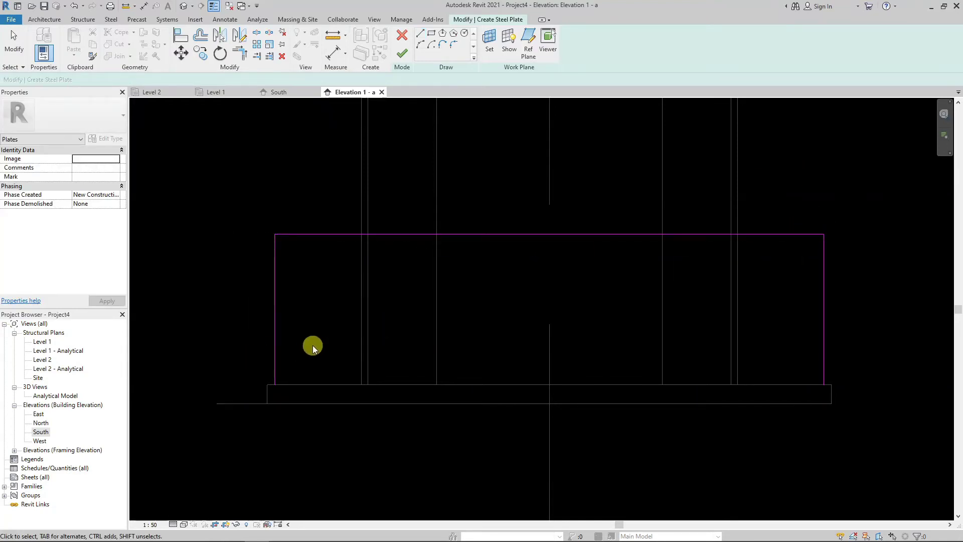
key("Escape")
key("Escape")
- Try a 250-long line from the column edge, then undo the stray lines
scroll(275, 371, "up", 2)
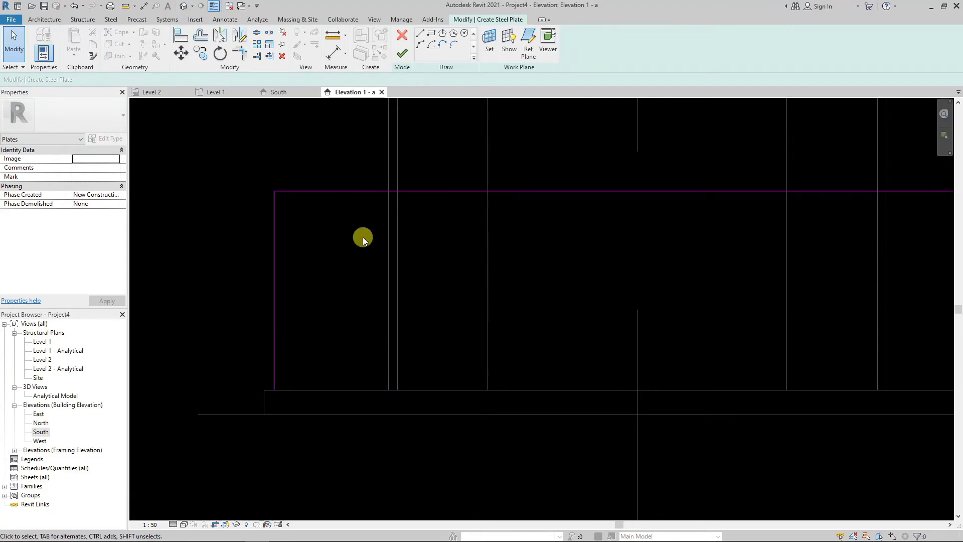
scroll(387, 192, "up", 2)
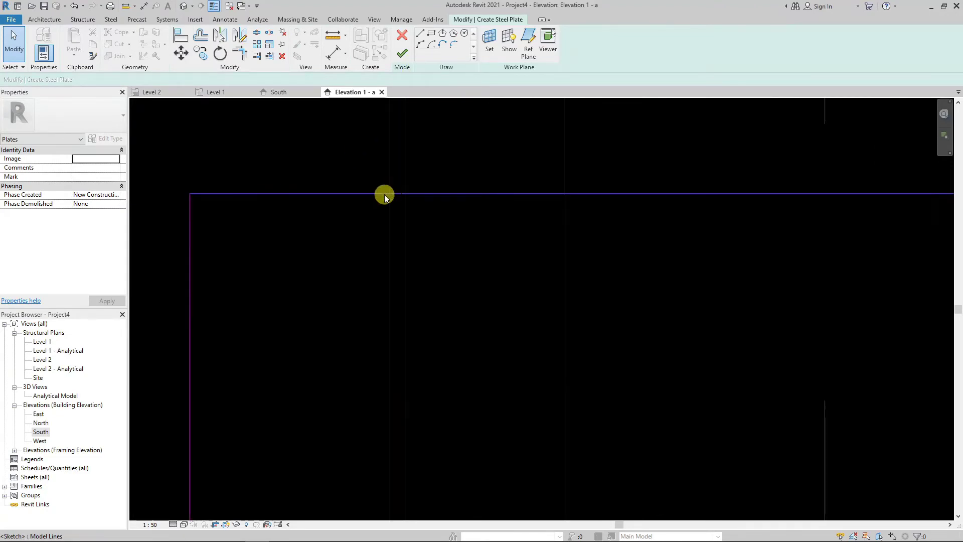
left_click(421, 34)
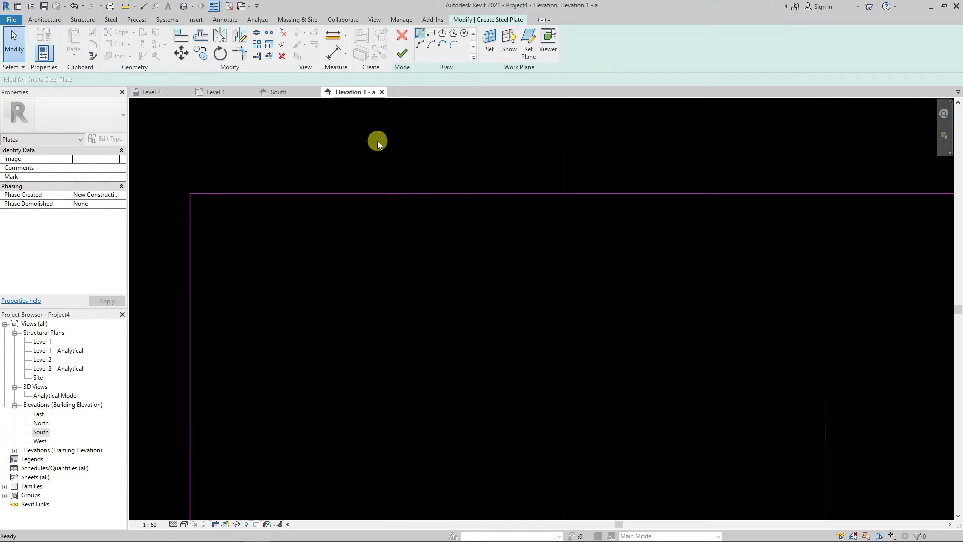
left_click(386, 192)
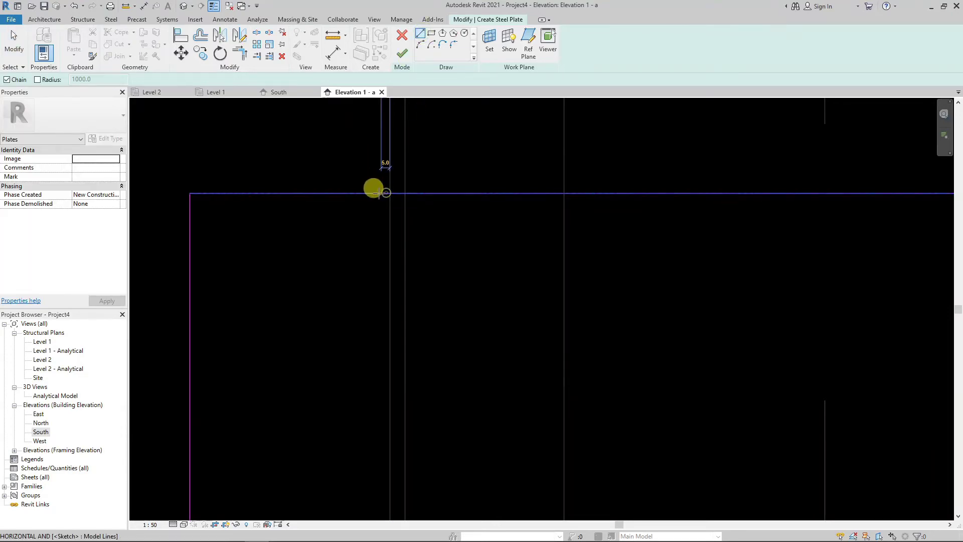
key("Escape")
key("Escape")
left_click(419, 34)
left_click(390, 193)
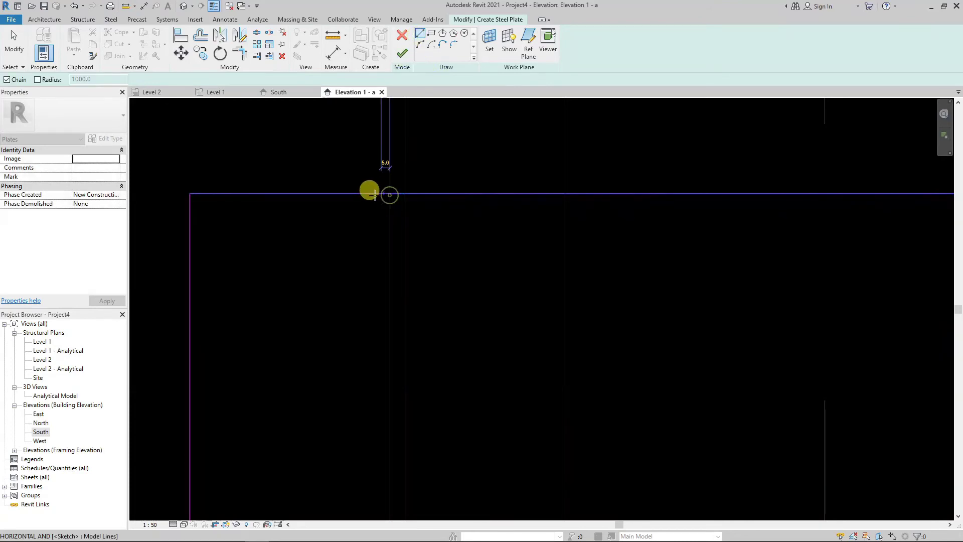
type("250")
key("Return")
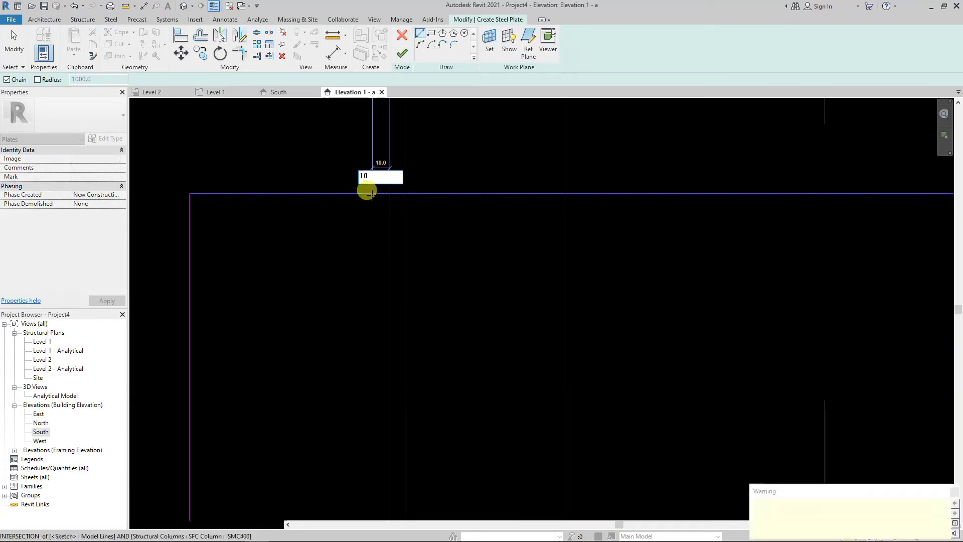
key("ctrl+z")
scroll(356, 240, "down", 2)
key("Escape")
key("Escape")
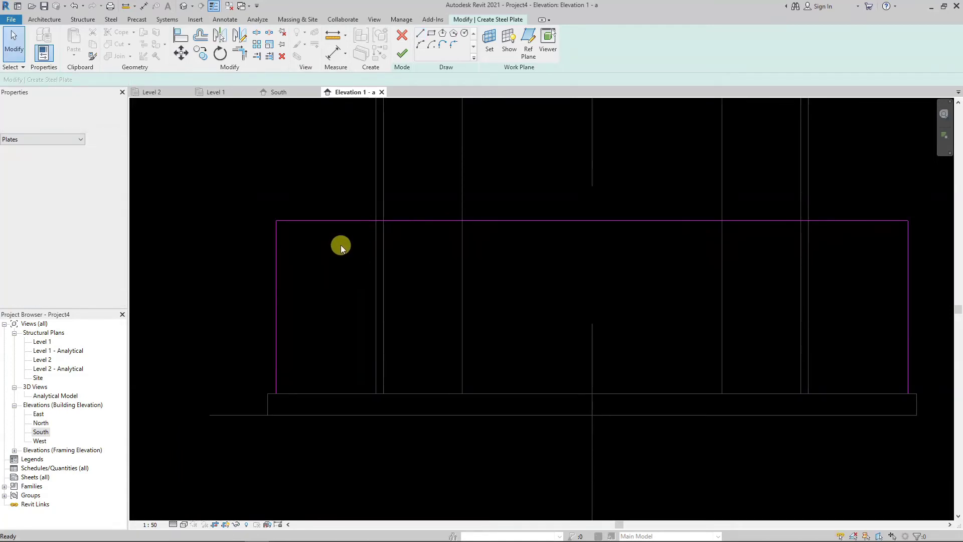
- Delete the top edge and draw a 50-long line up from the bottom-left corner
left_click(332, 222)
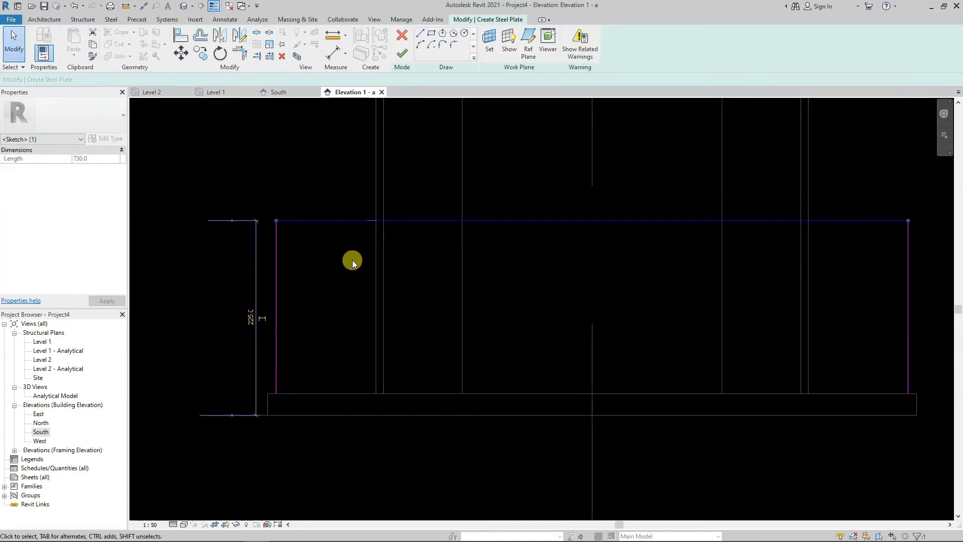
key("Delete")
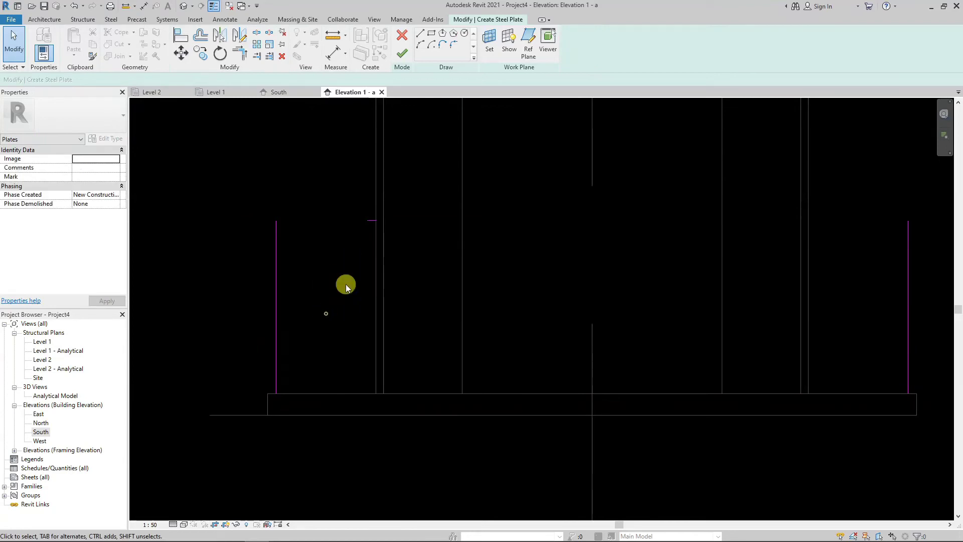
left_click(420, 35)
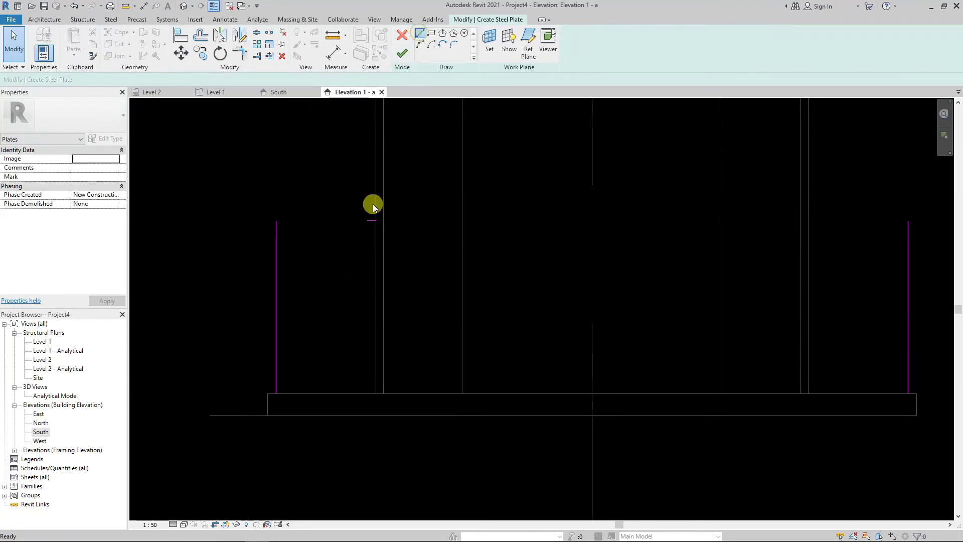
left_click(276, 393)
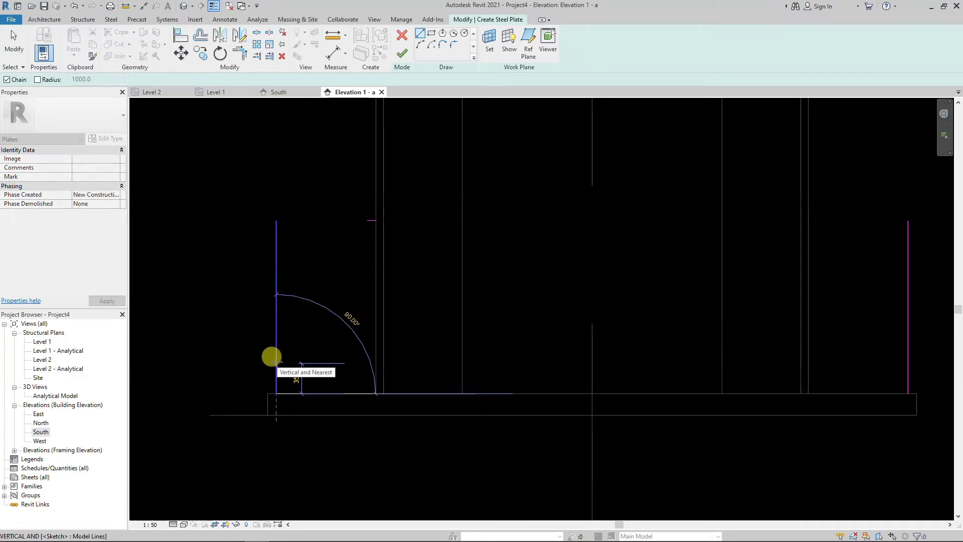
type("50")
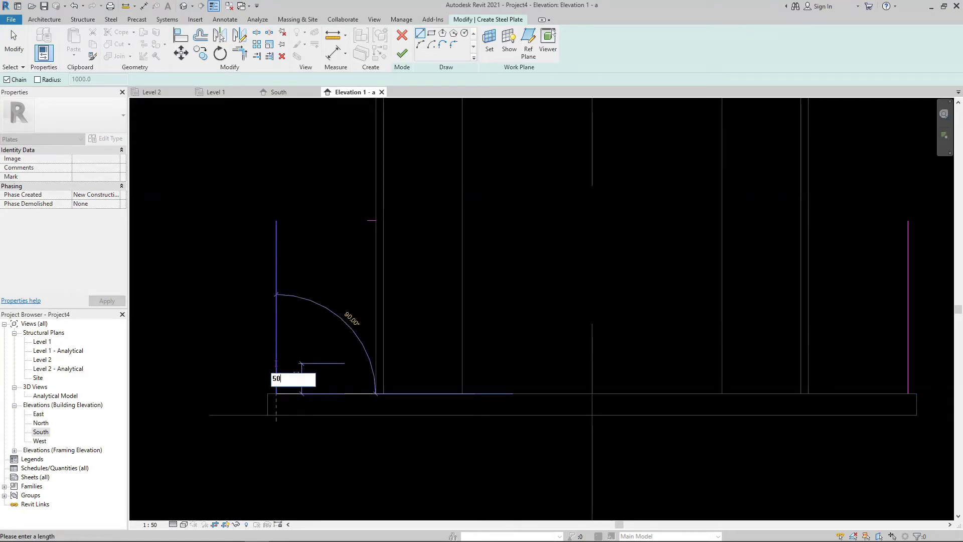
key("Return")
key("Escape")
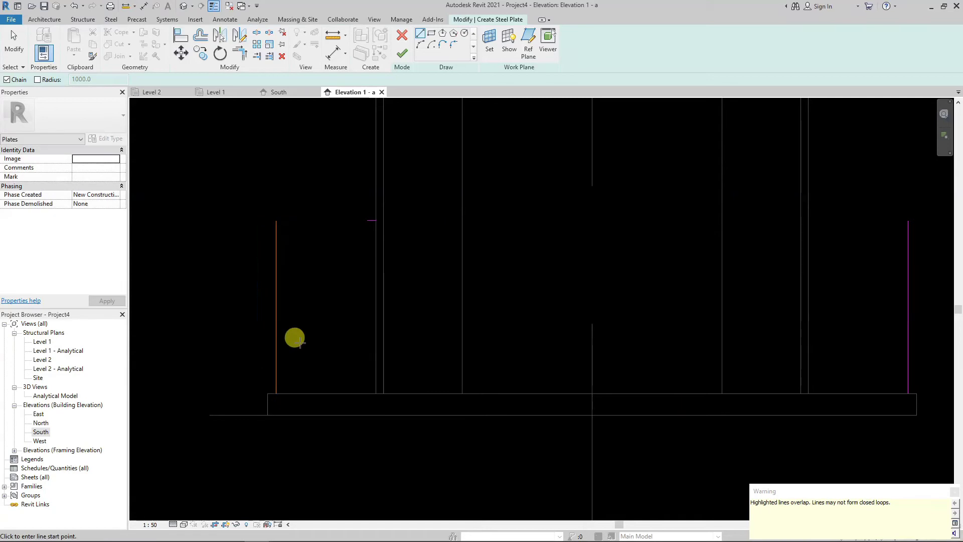
- Replace the left vertical line with a sloped edge from the short line to the column face
key("Escape")
left_click(276, 279)
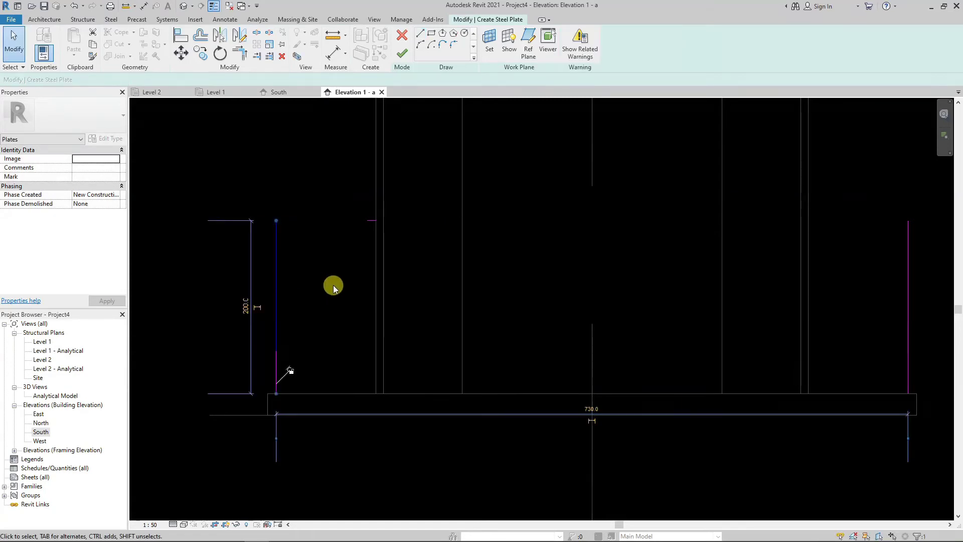
key("Delete")
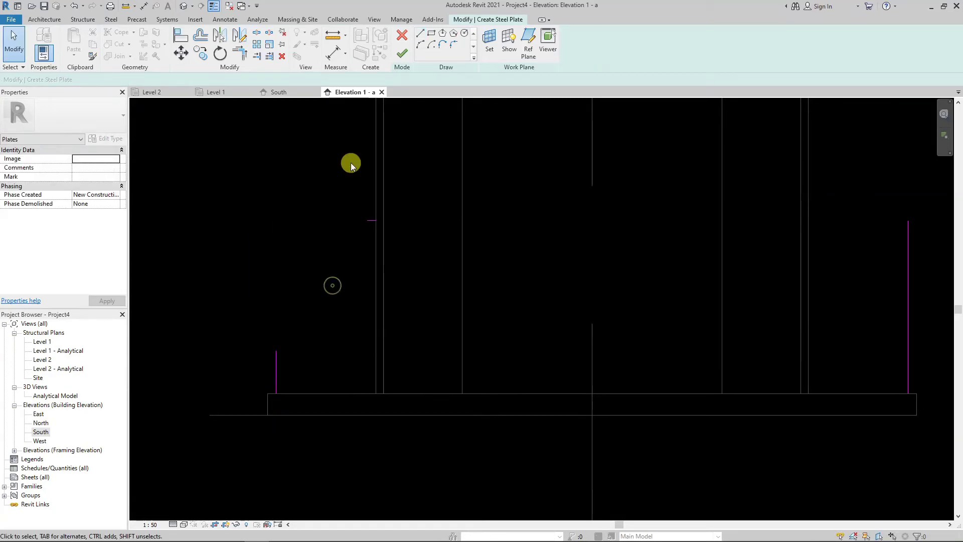
left_click(423, 38)
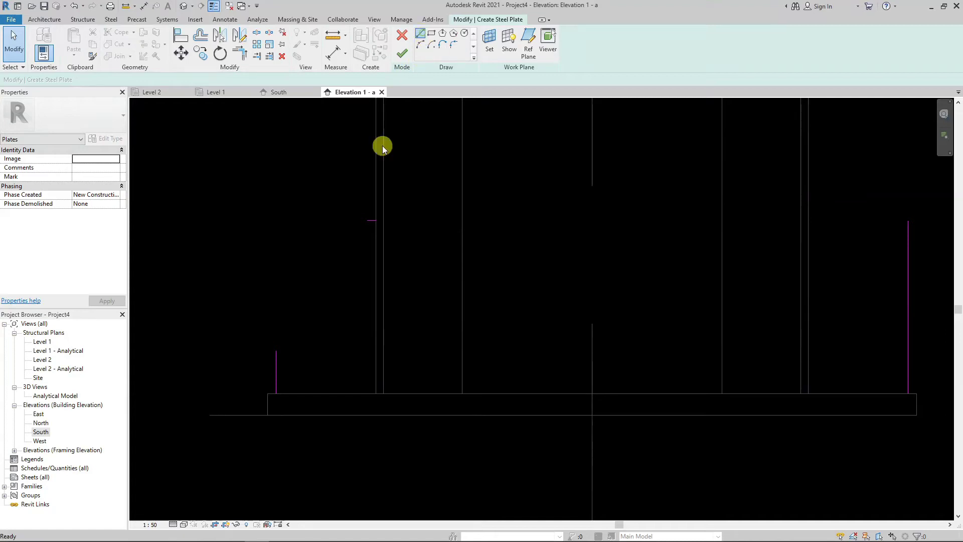
left_click(276, 350)
left_click(365, 220)
key("Escape")
- Delete the right sketch line and select the sloped and short left lines
scroll(362, 291, "down", 2)
key("Escape")
scroll(370, 286, "down", 1)
left_click(676, 295)
key("Delete")
scroll(347, 257, "up", 1)
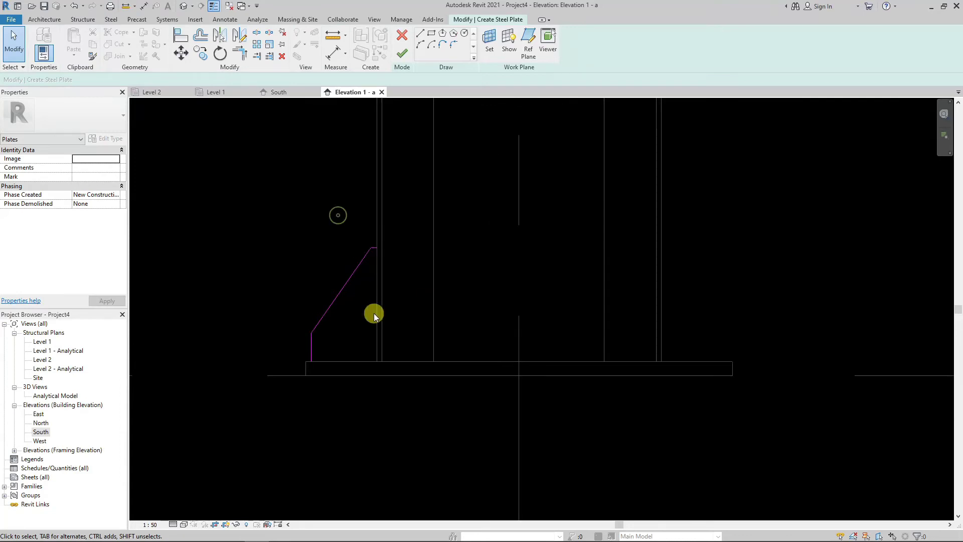
key("Tab")
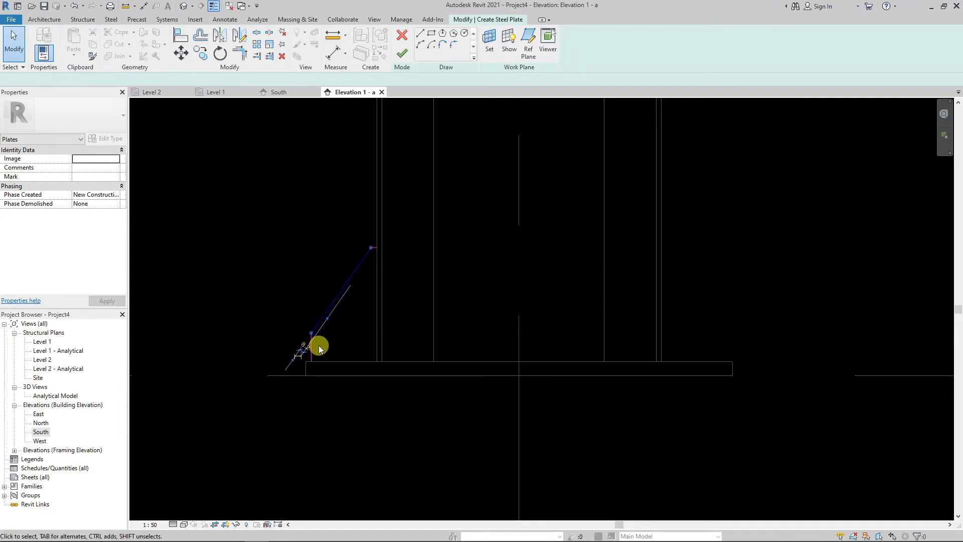
- Mirror the left sloped and short lines across the column centre line
left_click(312, 345)
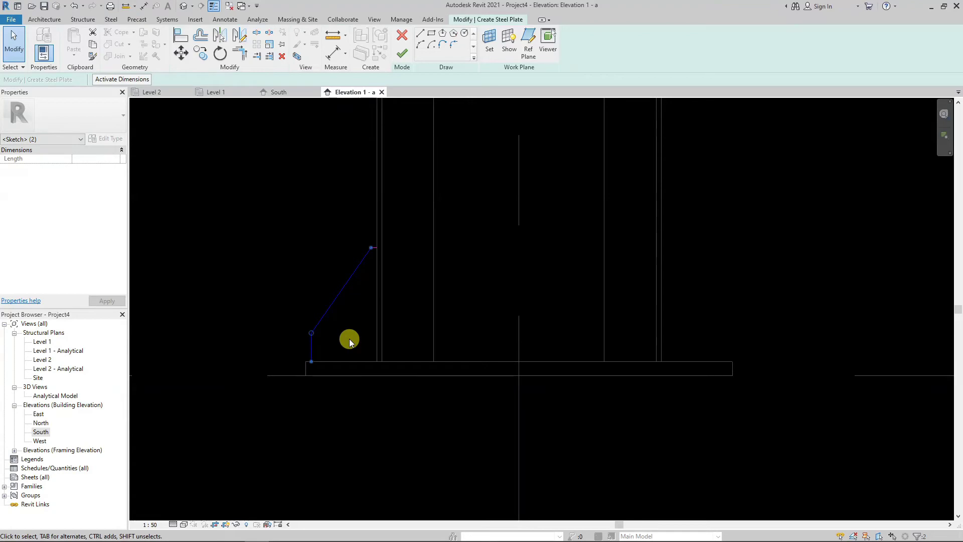
key("m")
key("m")
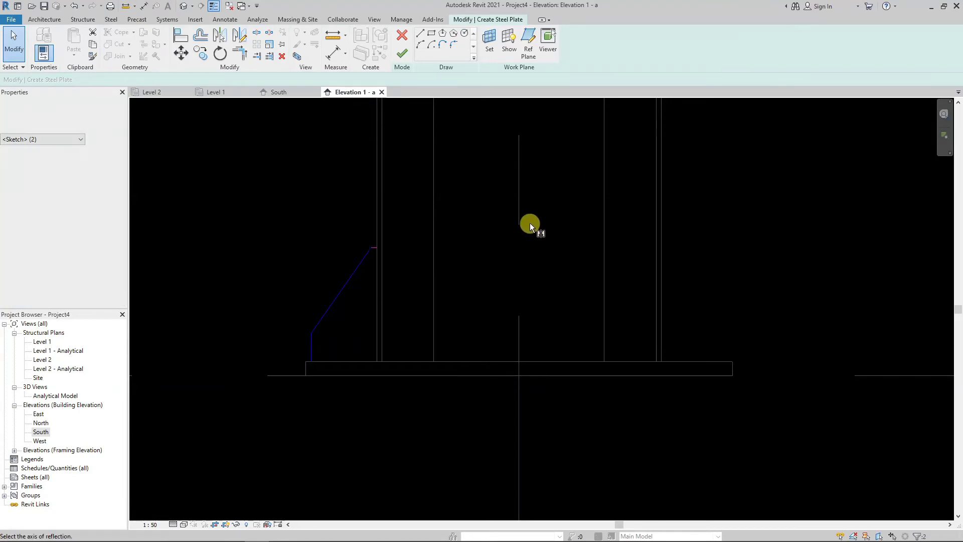
left_click(519, 218)
left_click(731, 204)
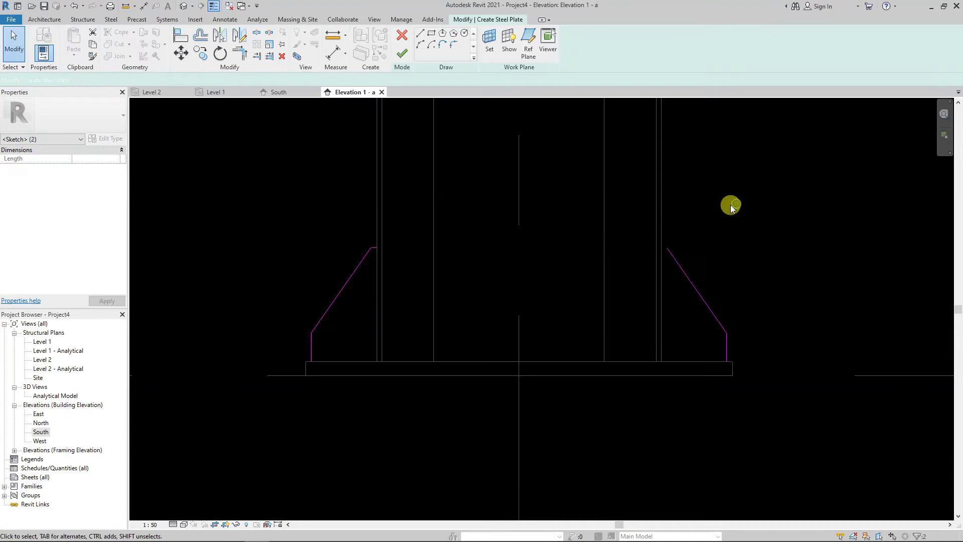
scroll(464, 256, "up", 2)
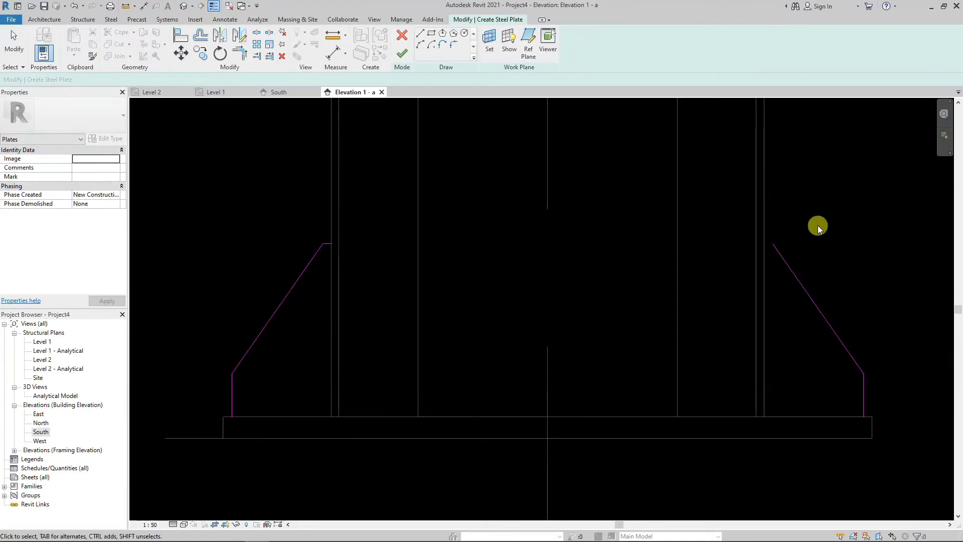
key("Escape")
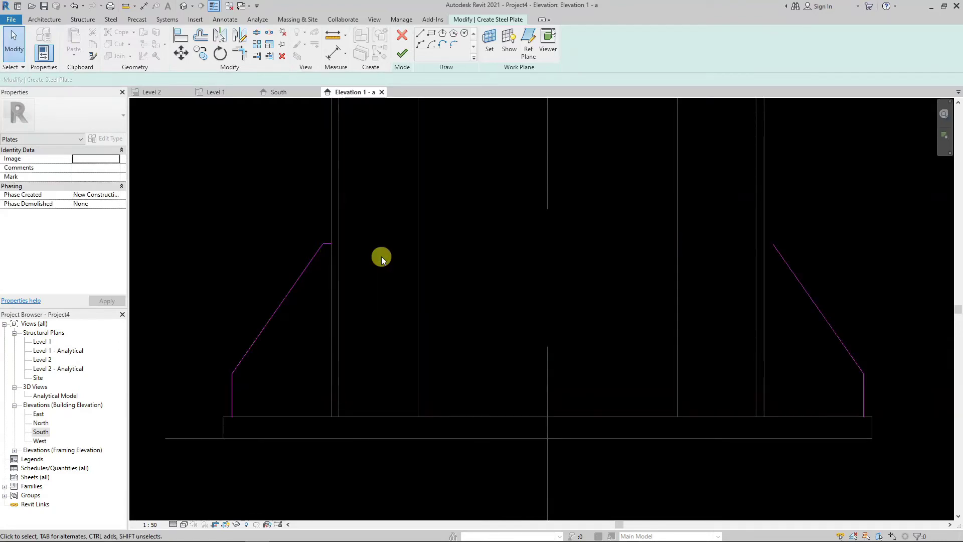
- Join the two top edges into a corner with Trim/Extend (TR)
key("t")
key("r")
left_click(327, 244)
left_click(780, 256)
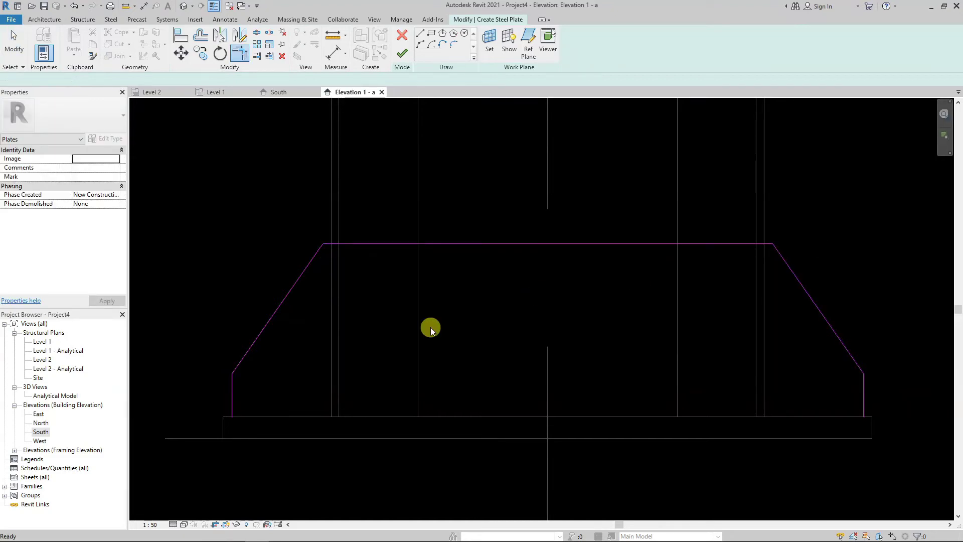
key("Escape")
- Draw the bottom edge to close the outline and finish the plate sketch
left_click(425, 35)
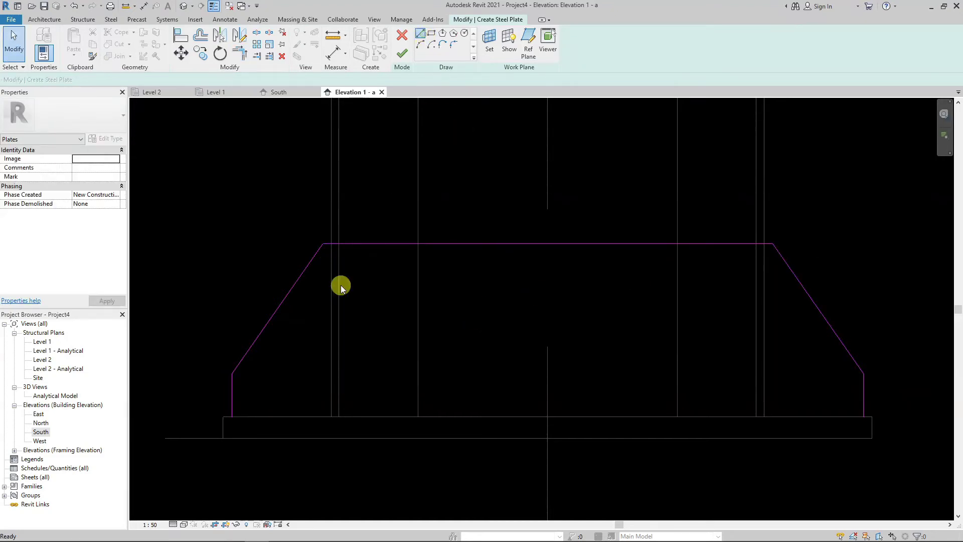
left_click(232, 415)
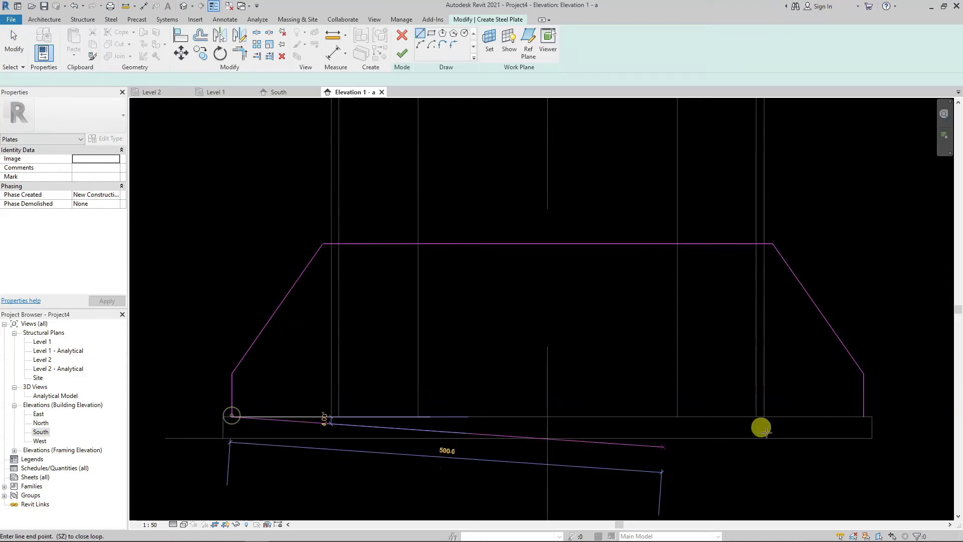
left_click(863, 417)
key("Escape")
scroll(778, 316, "down", 2)
scroll(812, 253, "down", 1)
right_click(793, 249)
left_click(813, 258)
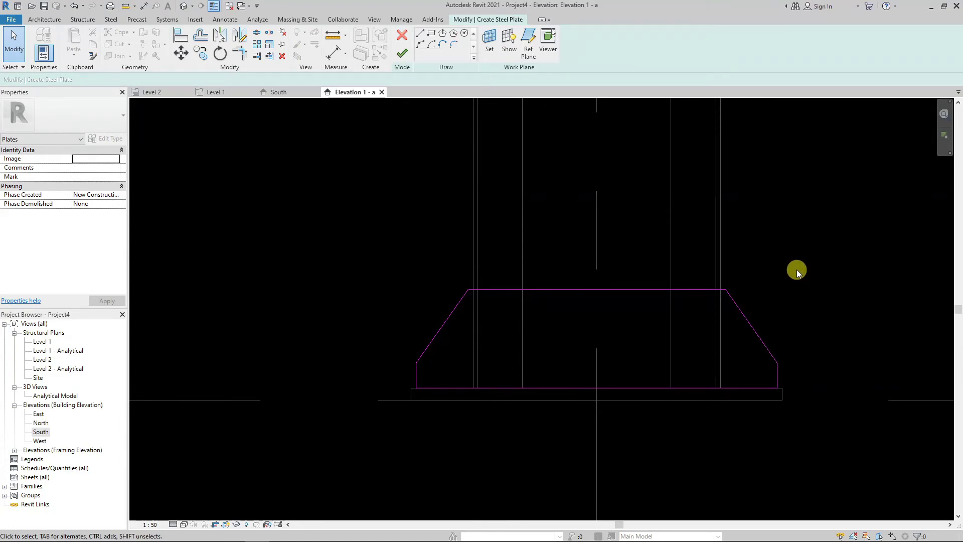
left_click(402, 53)
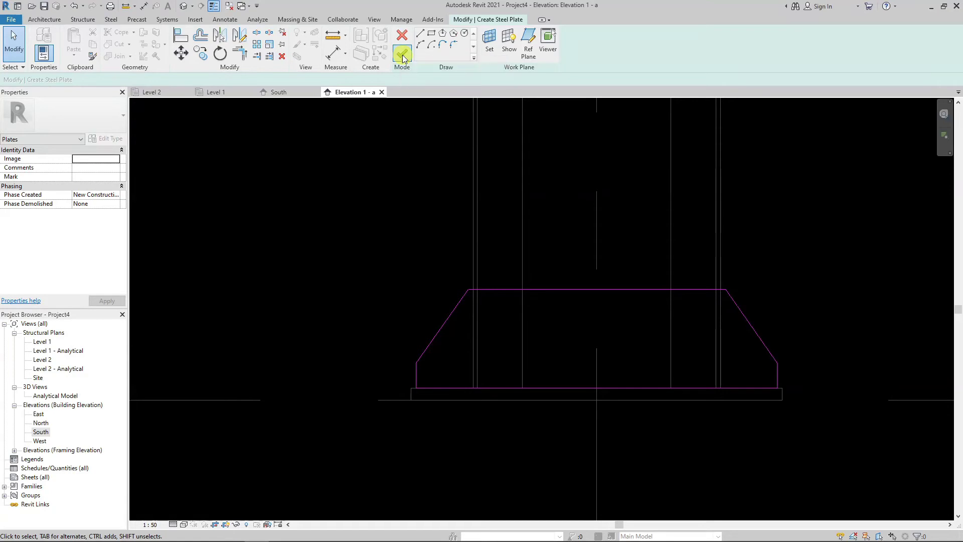
- Set the elevation to Fine detail level and Wireframe visual style
left_click(762, 207)
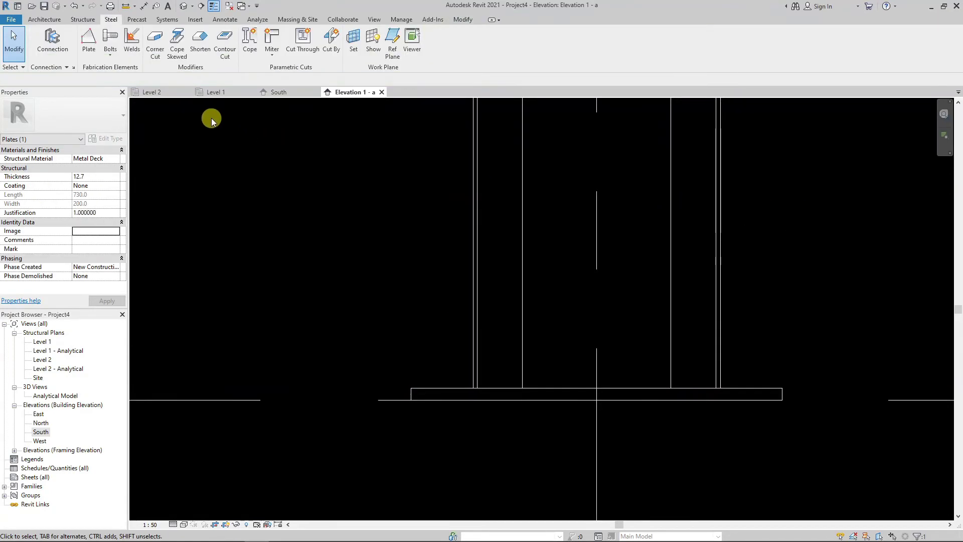
left_click(174, 524)
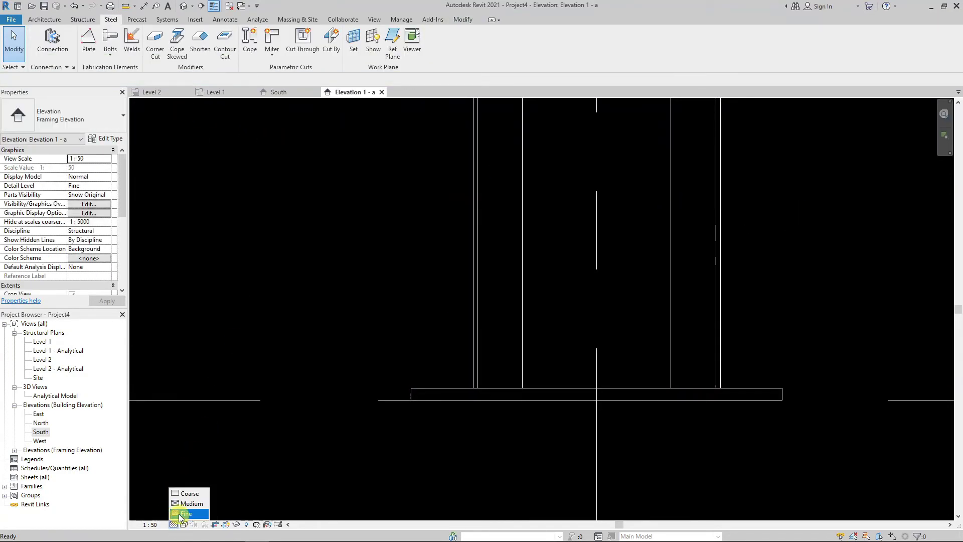
left_click(181, 514)
left_click(185, 524)
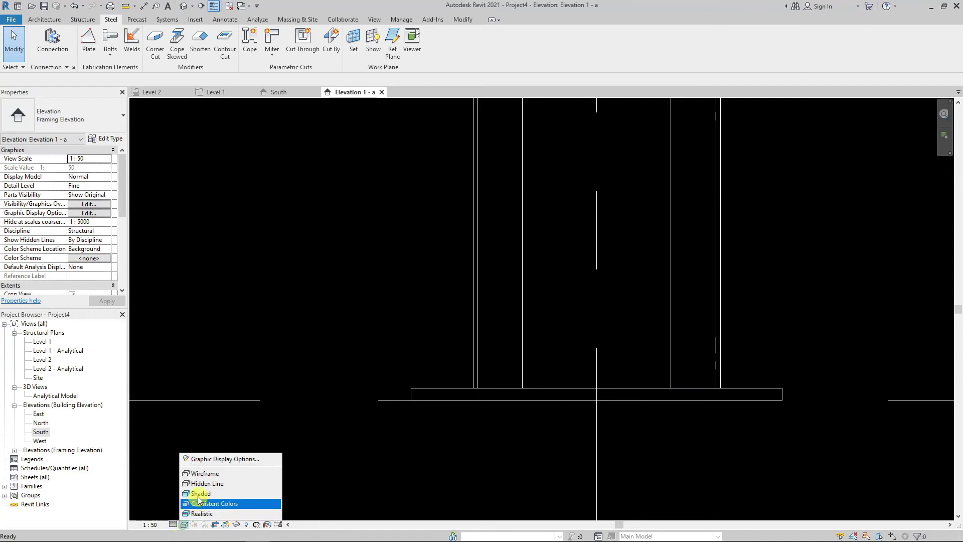
left_click(203, 471)
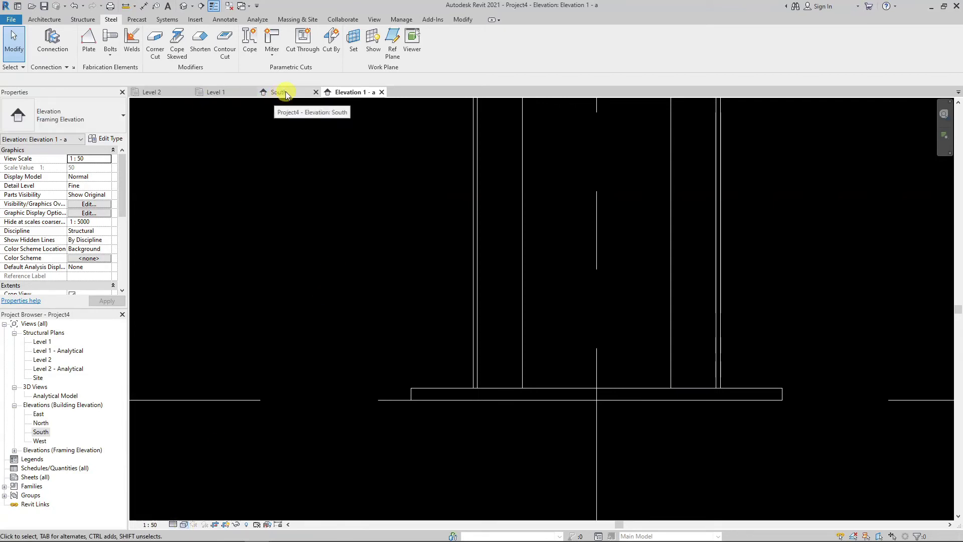
- Switch to the Level 1 structural plan and locate the gusset plate
left_click(218, 94)
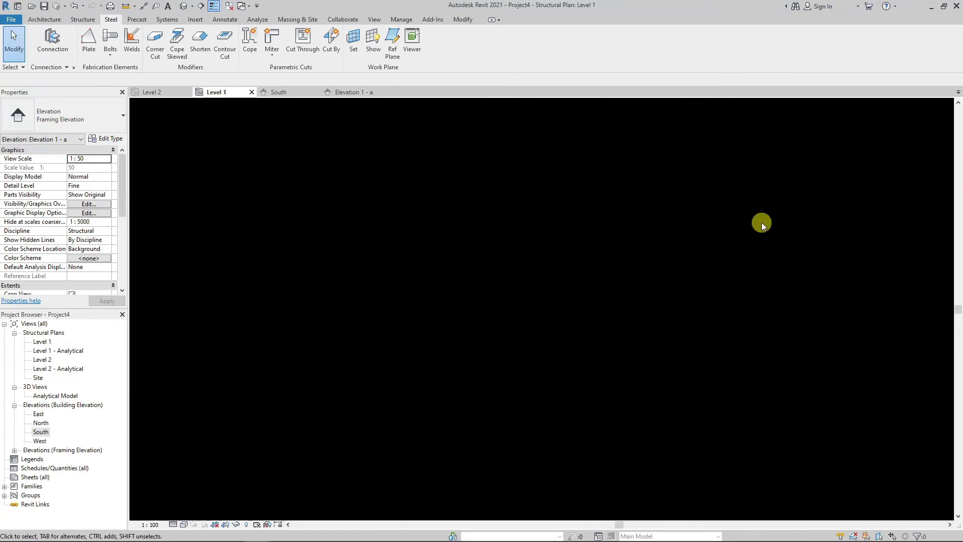
scroll(510, 273, "up", 3)
scroll(562, 274, "up", 3)
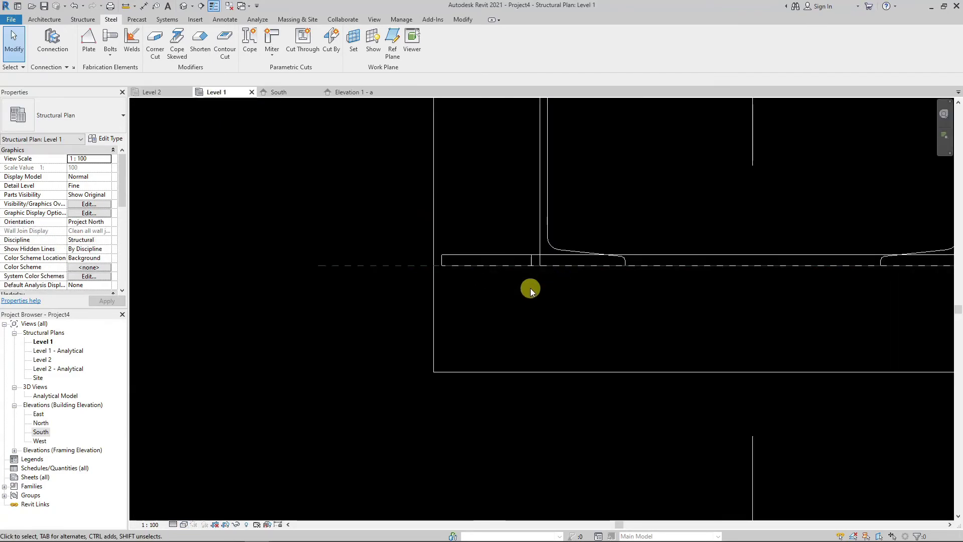
scroll(495, 306, "down", 2)
scroll(341, 346, "down", 2)
scroll(687, 329, "down", 2)
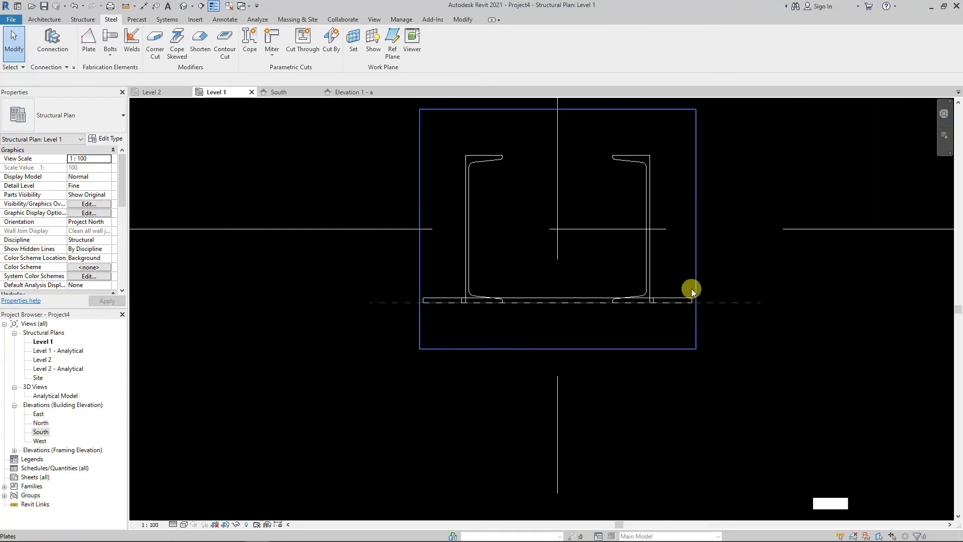
left_click(679, 298)
scroll(494, 304, "up", 3)
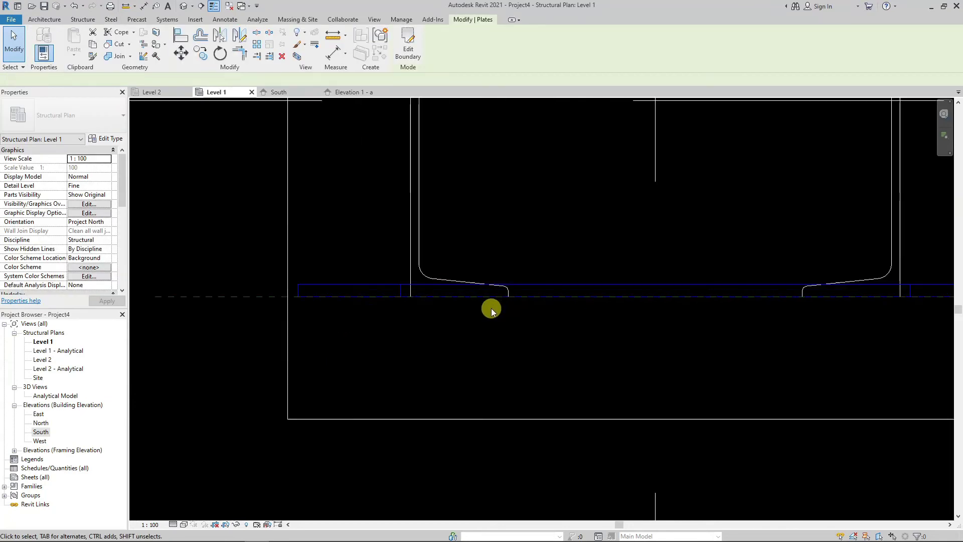
scroll(458, 314, "down", 2)
left_click(296, 364)
scroll(293, 356, "up", 1)
- Try aligning the plate with the Align (AL) command, then cancel it
key("a")
key("l")
scroll(466, 331, "up", 1)
scroll(483, 325, "up", 1)
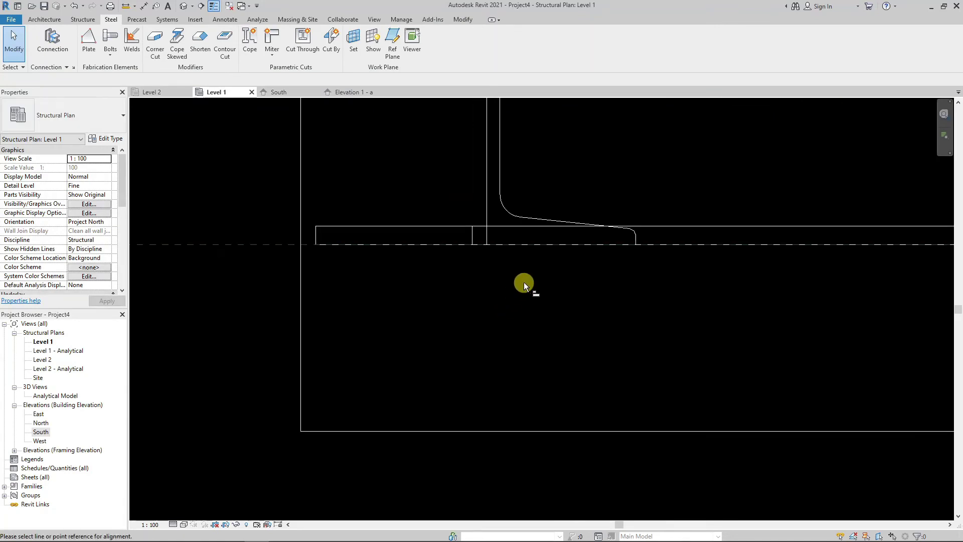
scroll(576, 271, "down", 2)
scroll(796, 278, "up", 1)
scroll(763, 291, "up", 1)
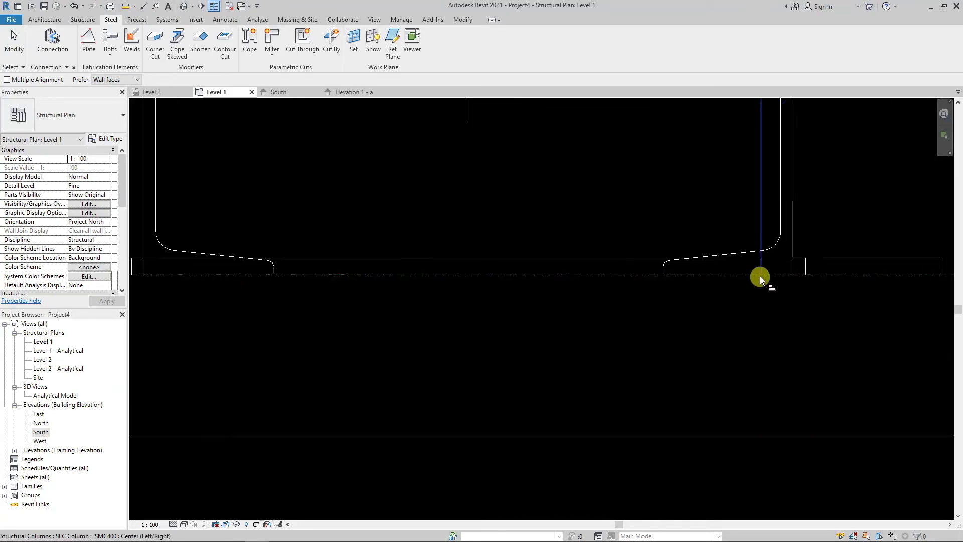
scroll(726, 276, "down", 1)
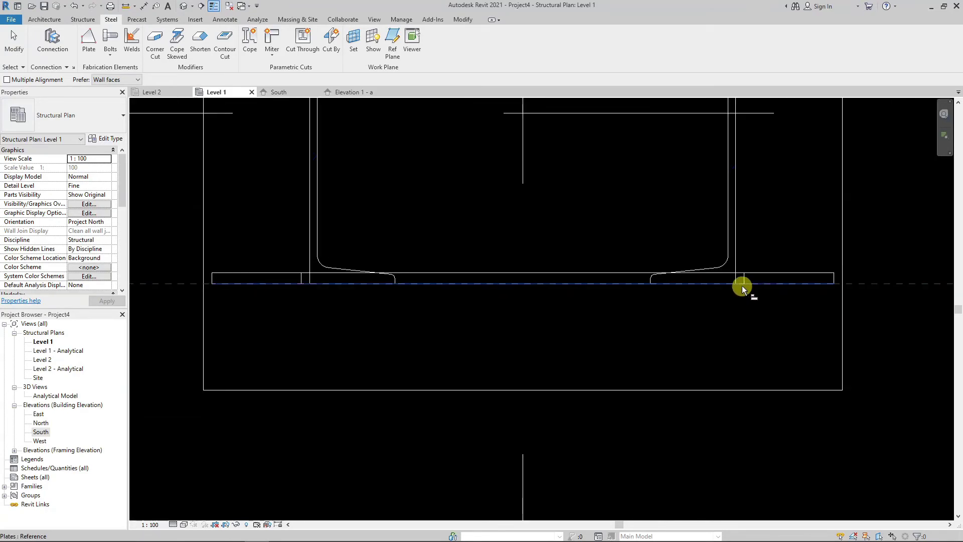
key("Escape")
key("Escape")
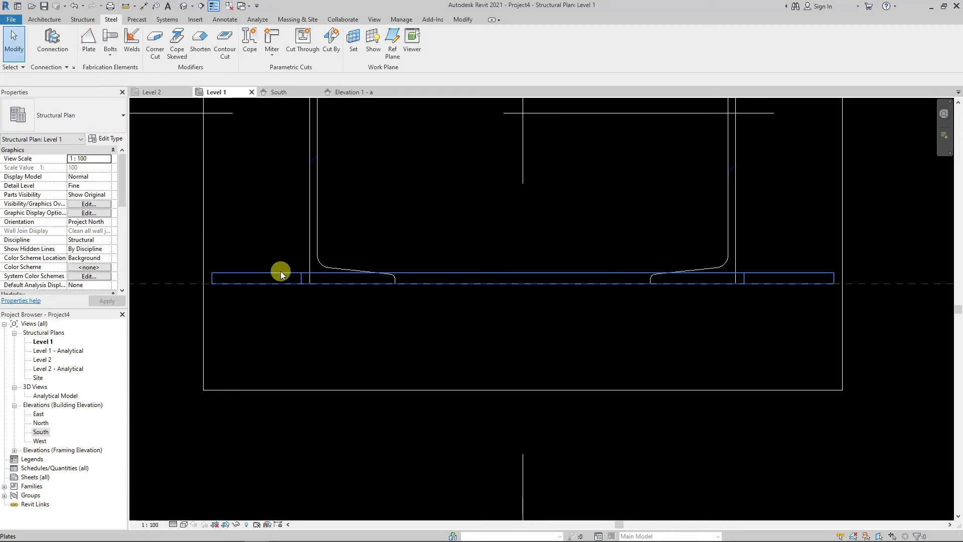
- Move the plate (MV) from its corner flush against the channel flange tips, then open 3D view
left_click(281, 272)
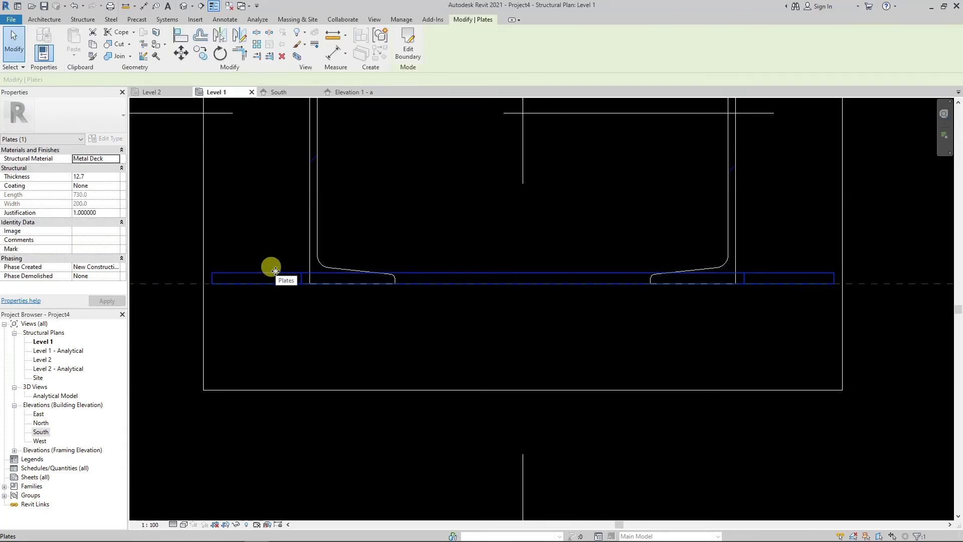
scroll(272, 274, "up", 1)
key("m")
key("v")
scroll(351, 289, "up", 1)
scroll(351, 281, "up", 1)
left_click(383, 255)
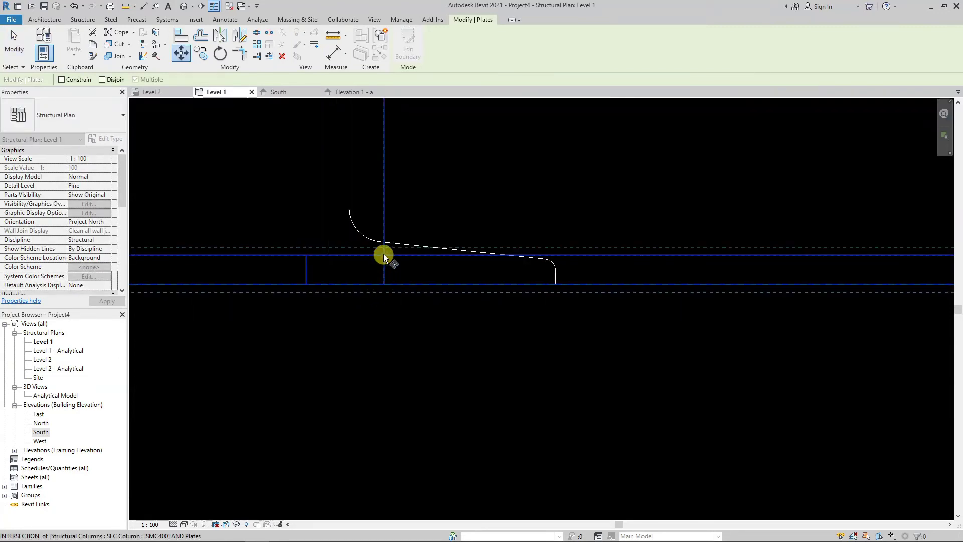
left_click(383, 284)
scroll(460, 311, "down", 2)
scroll(456, 307, "down", 1)
scroll(456, 307, "down", 1)
key("Escape")
scroll(615, 295, "down", 1)
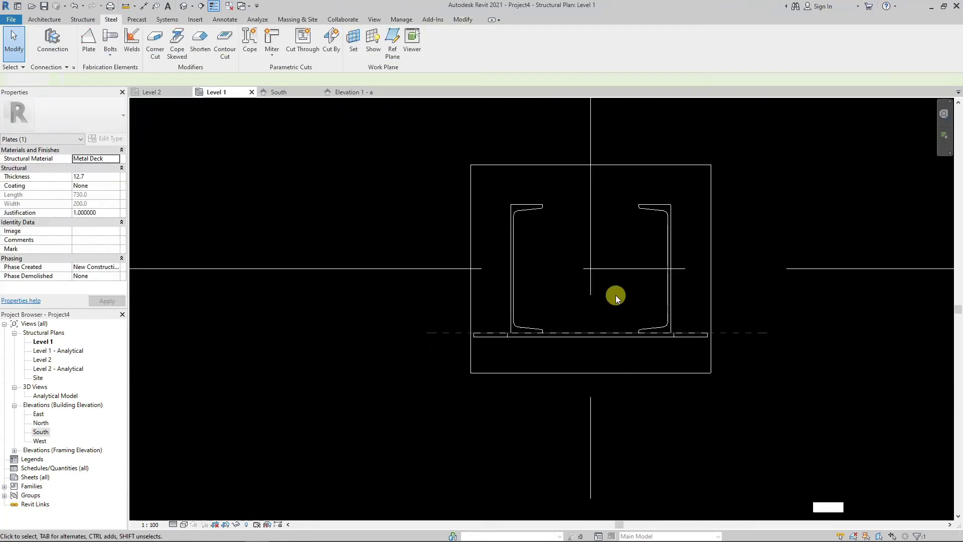
scroll(616, 301, "up", 1)
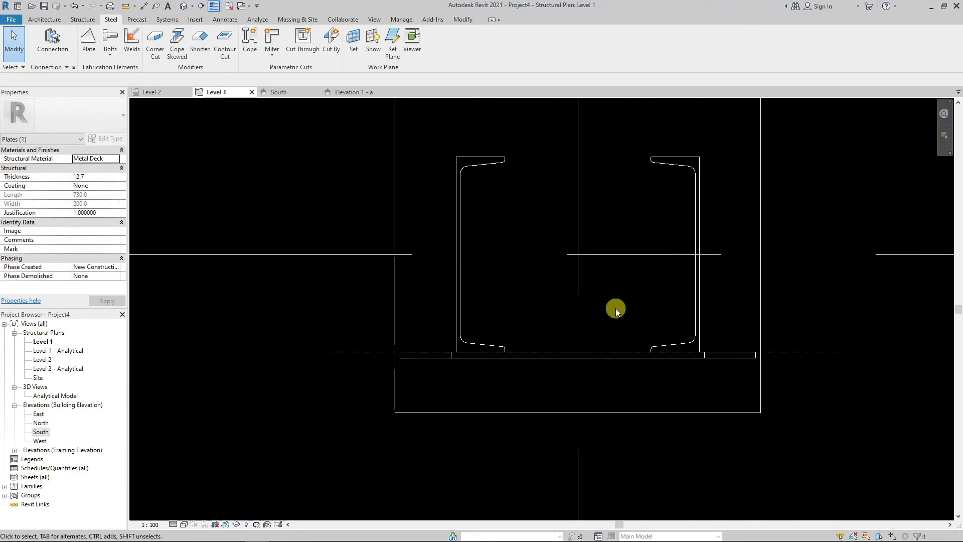
left_click(187, 7)
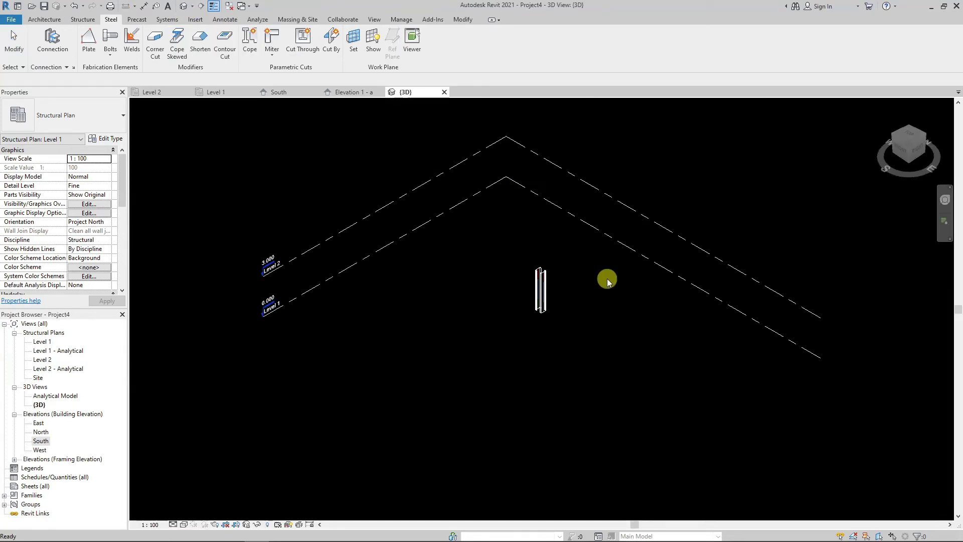
- Set the 3D view to Fine detail level and Shaded visual style
scroll(563, 307, "up", 2)
scroll(570, 308, "up", 2)
scroll(588, 280, "up", 3)
right_click(597, 216)
left_click(612, 219)
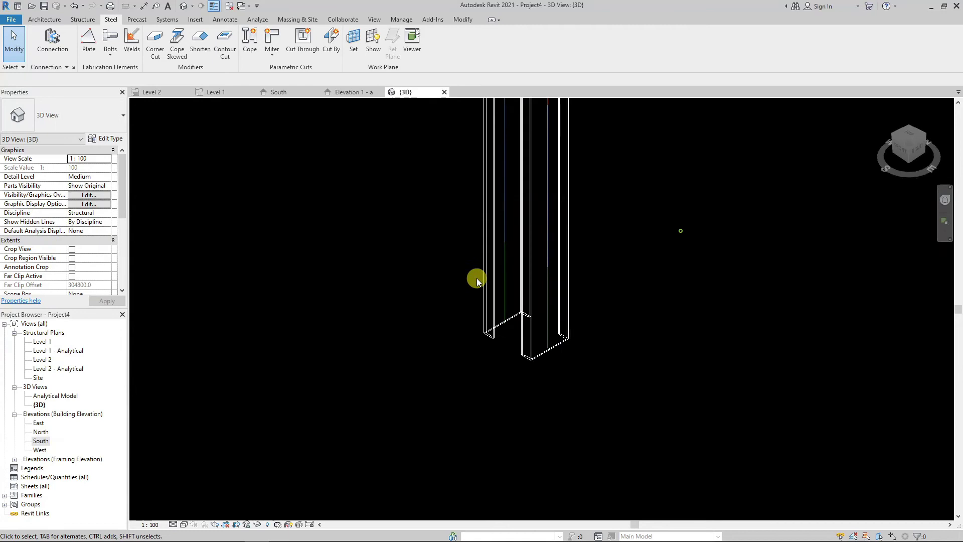
left_click(173, 524)
left_click(181, 516)
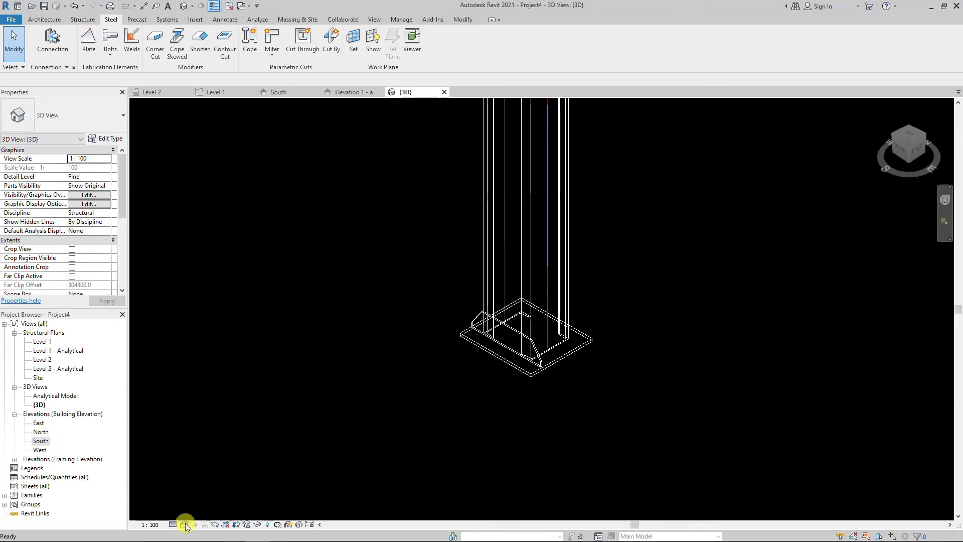
left_click(184, 522)
left_click(193, 503)
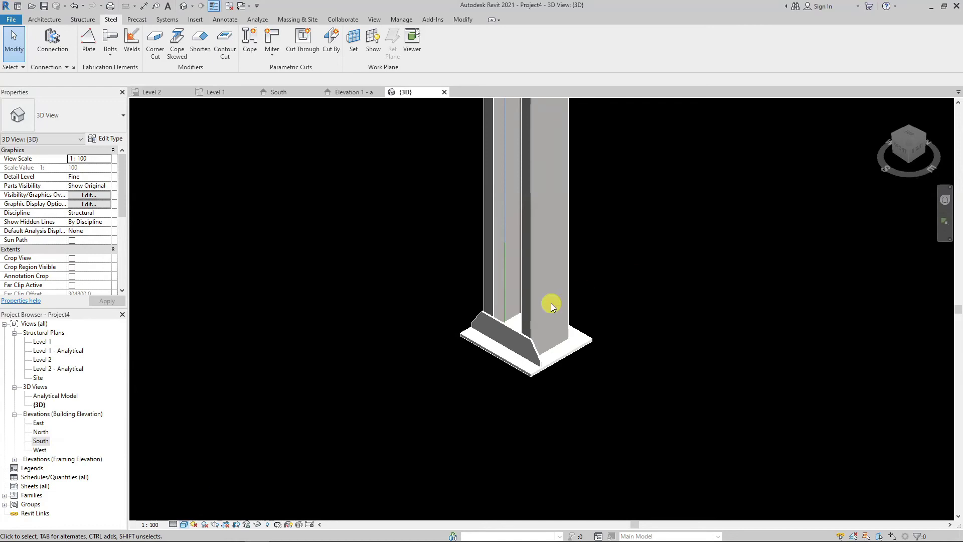
- Zoom in on the column base to inspect the sloped gusset, then return to Level 1
scroll(533, 327, "up", 2)
scroll(601, 336, "up", 2)
scroll(520, 360, "up", 2)
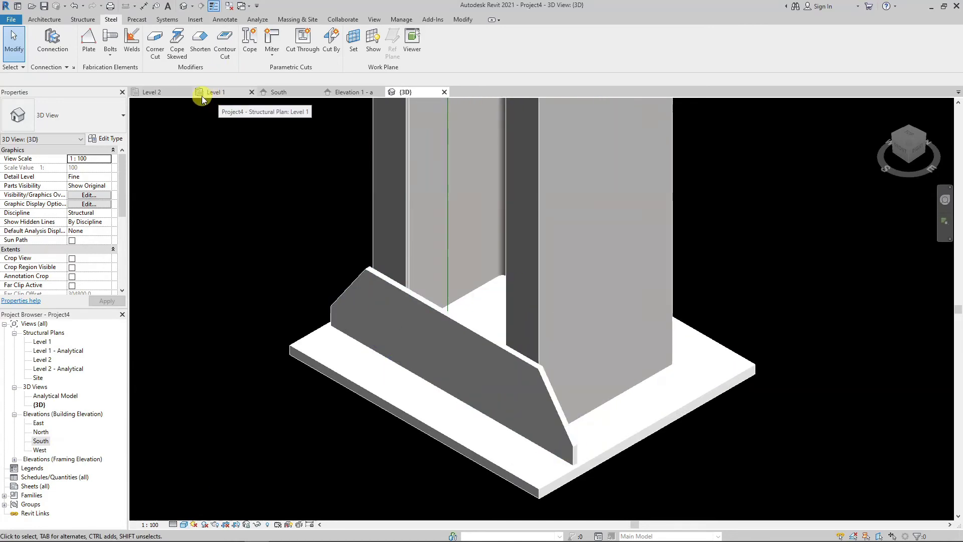
left_click(228, 94)
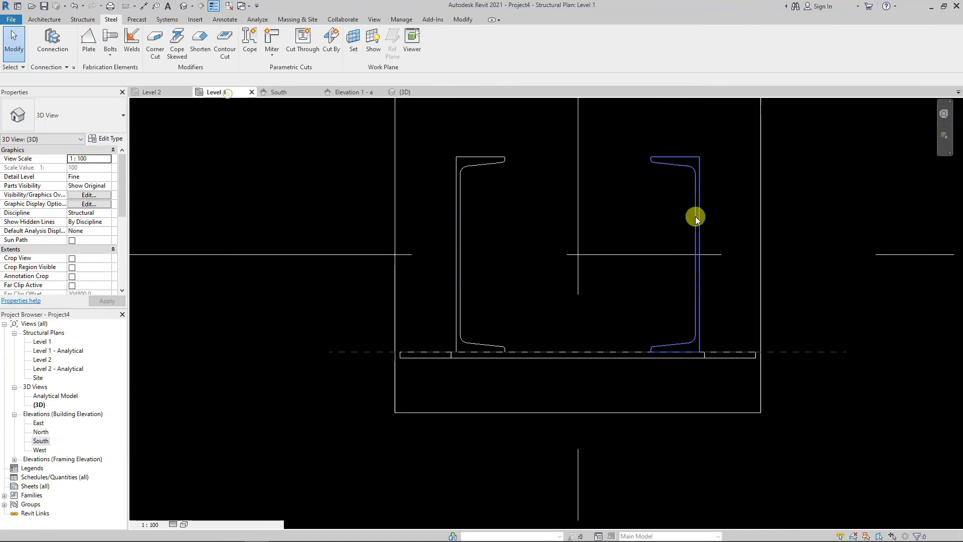
- Mirror the gusset plate across the horizontal grid line using Mirror - Pick Axis (MI)
scroll(762, 378, "down", 1)
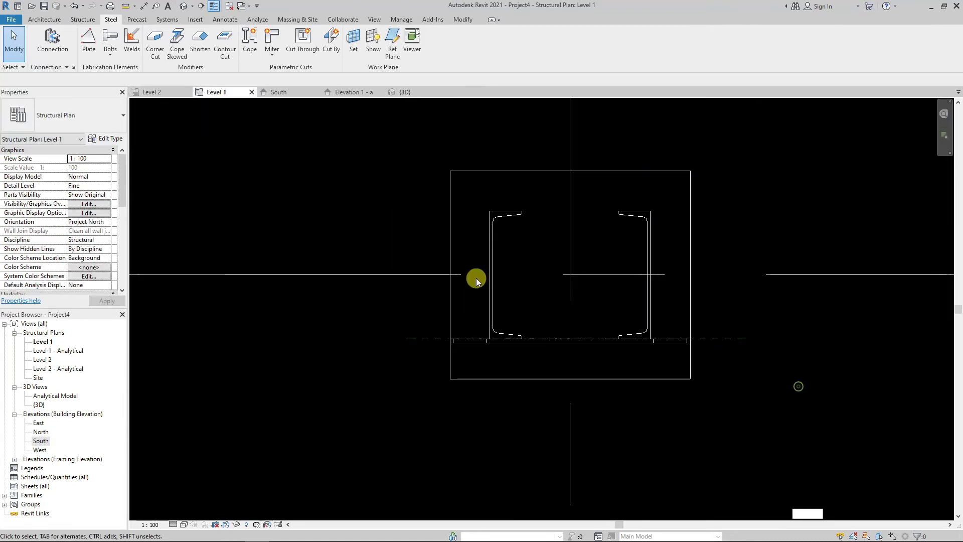
scroll(519, 289, "up", 1)
left_click(555, 376)
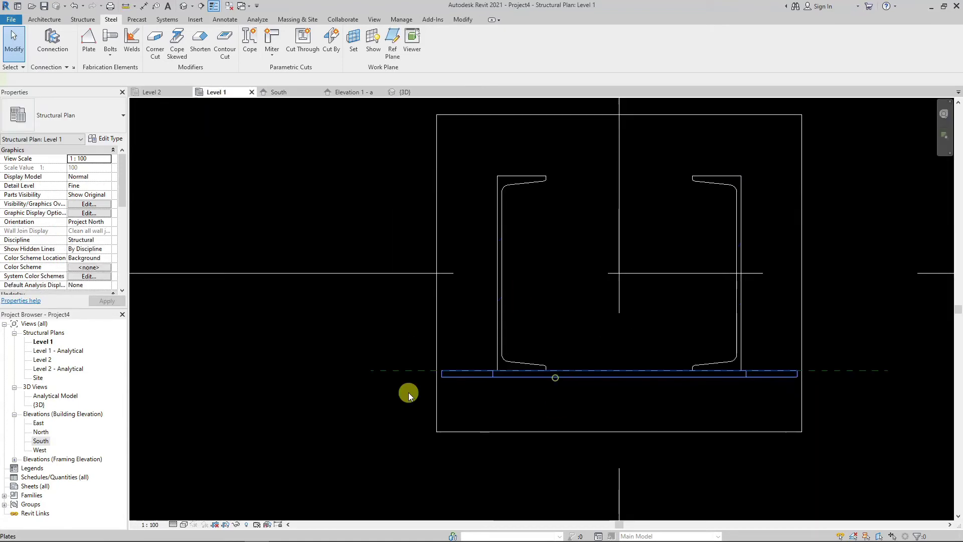
scroll(374, 386, "down", 1)
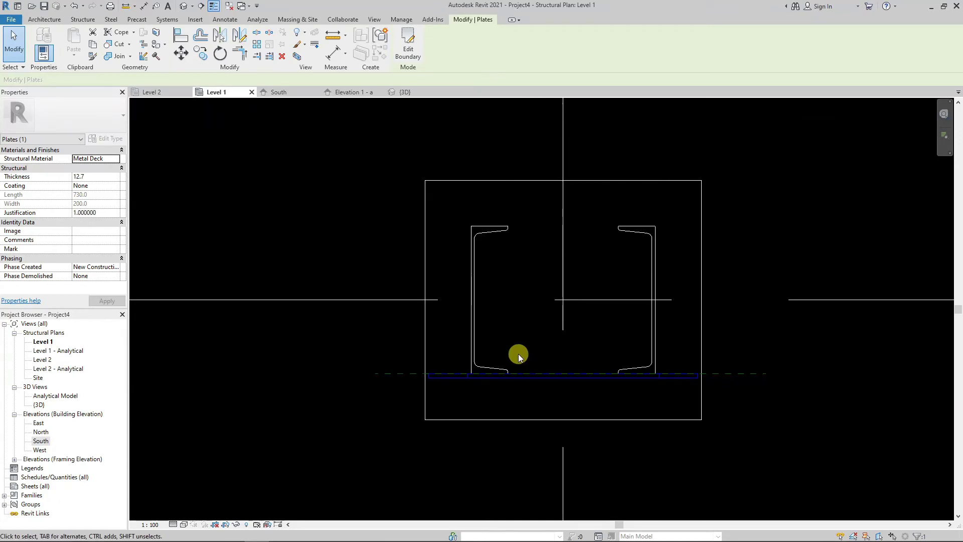
key("m")
key("i")
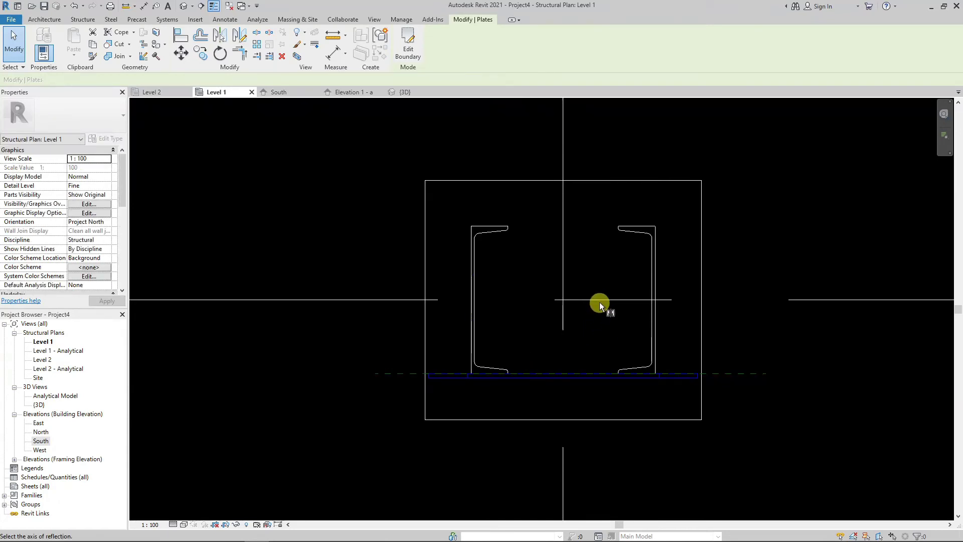
left_click(624, 320)
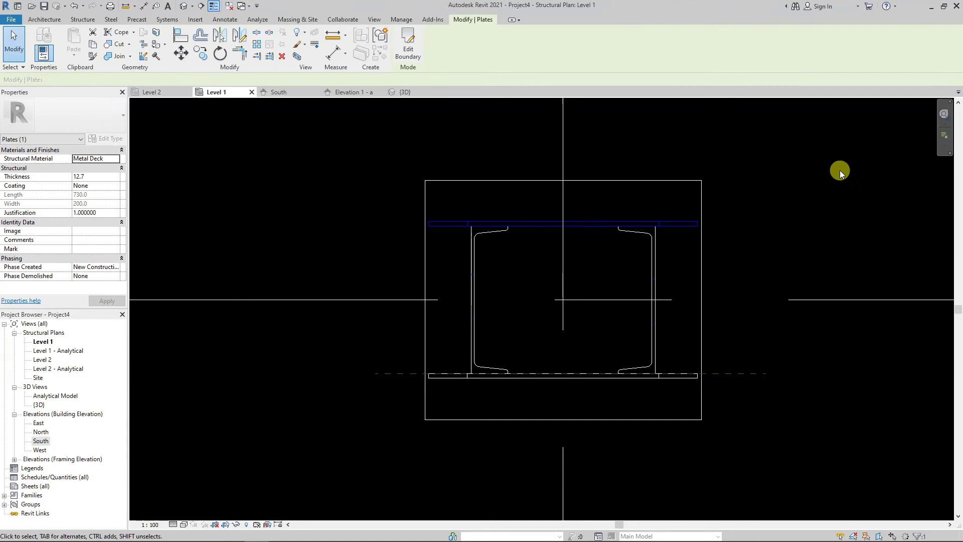
- Check both gusset plates in the 3D view, then return to the Level 1 plan
left_click(406, 92)
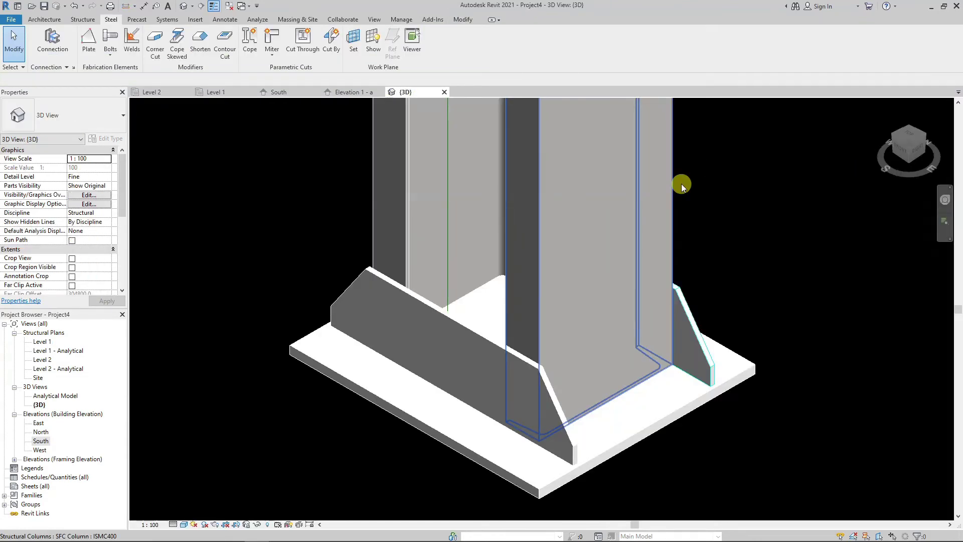
scroll(424, 227, "up", 2)
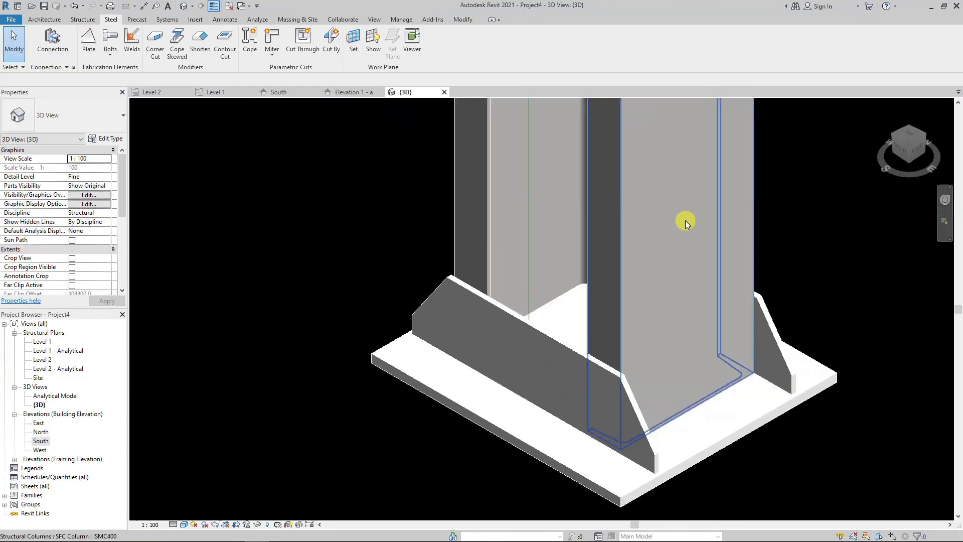
left_click(222, 94)
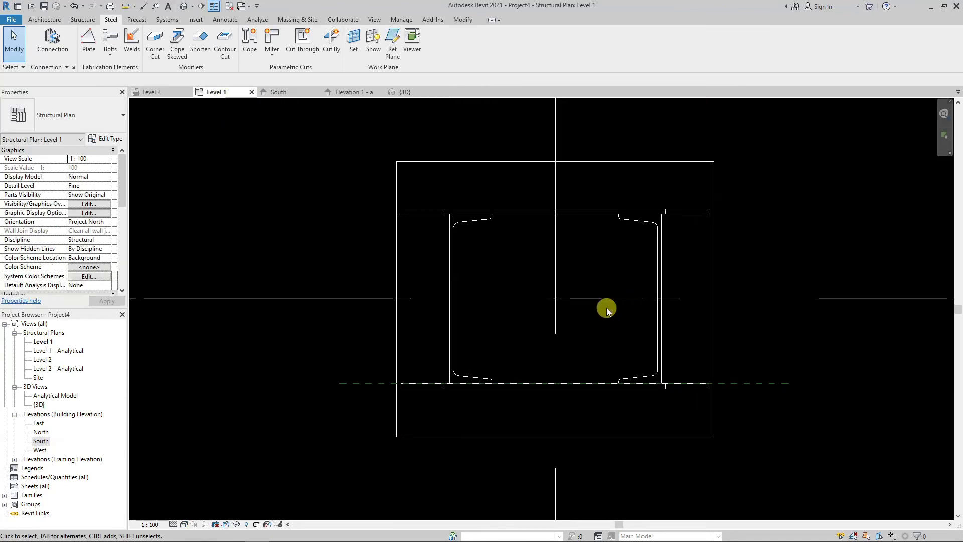
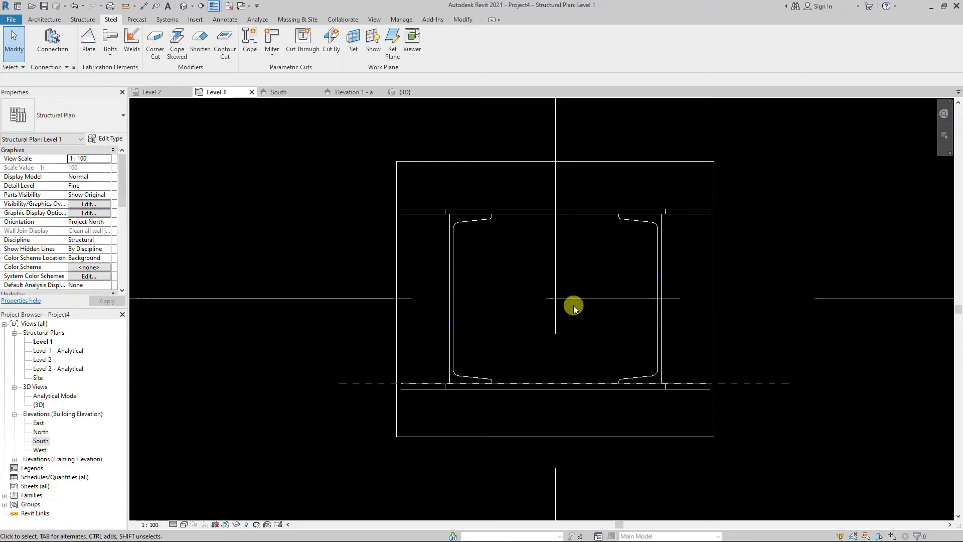
- Clear the grid selection using the canvas context menu and zoom the Level 1 plan
left_click(768, 230)
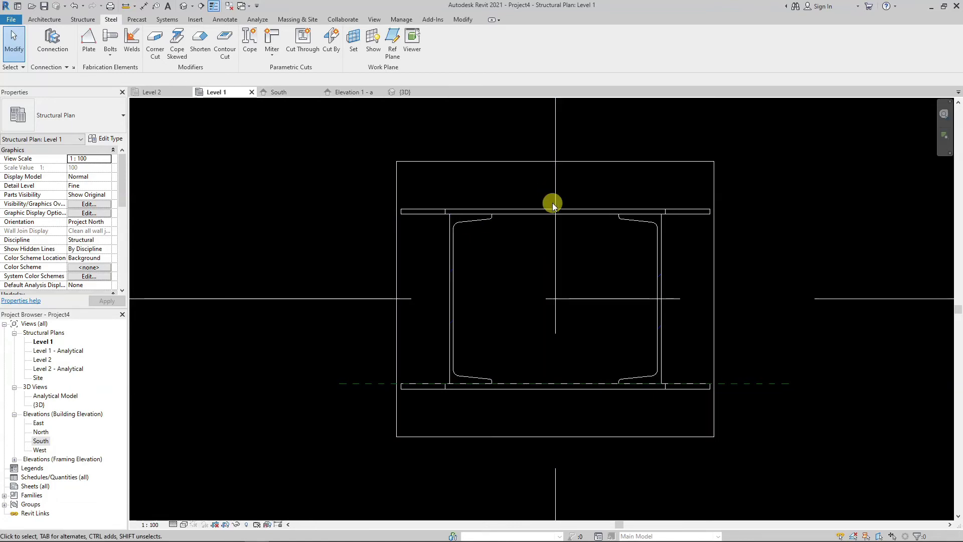
left_click(752, 185)
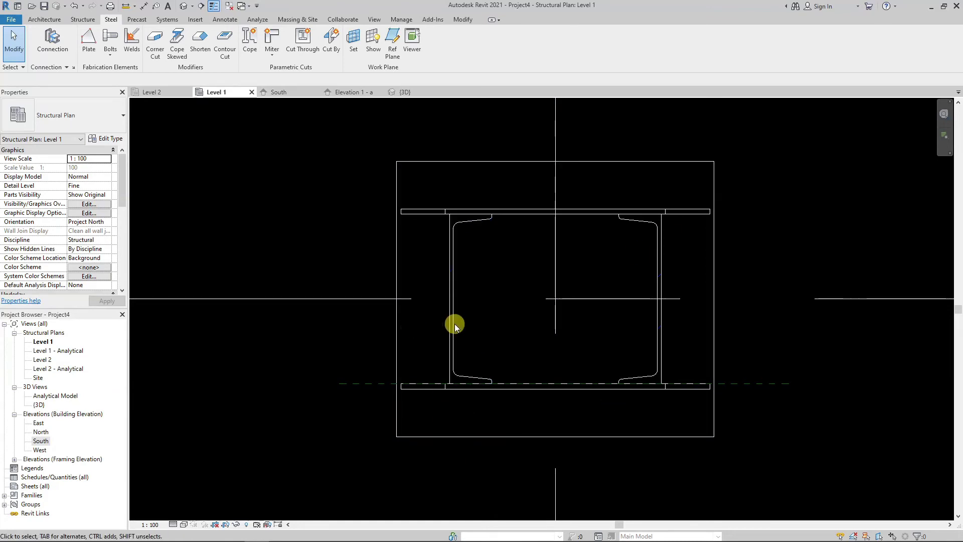
right_click(699, 132)
left_click(739, 136)
left_click(832, 145)
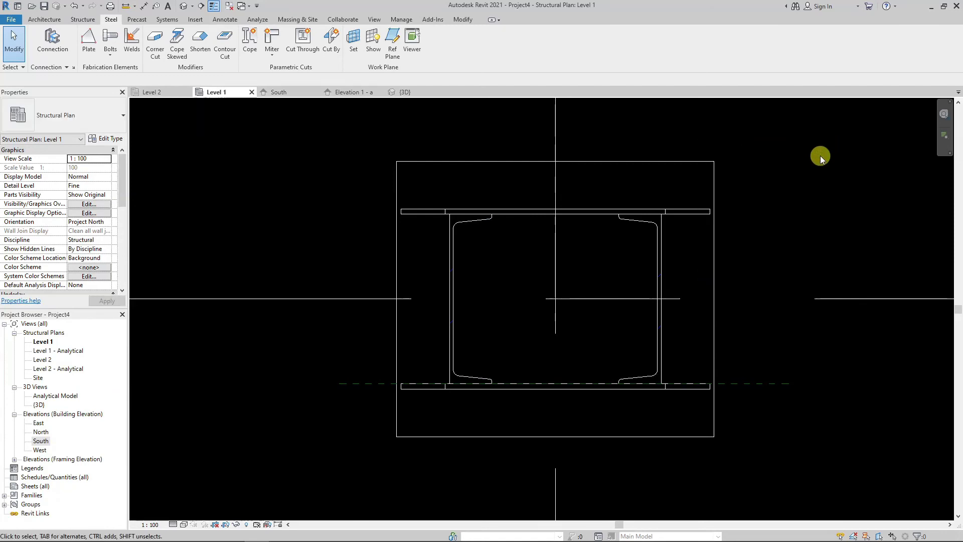
scroll(522, 176, "up", 1)
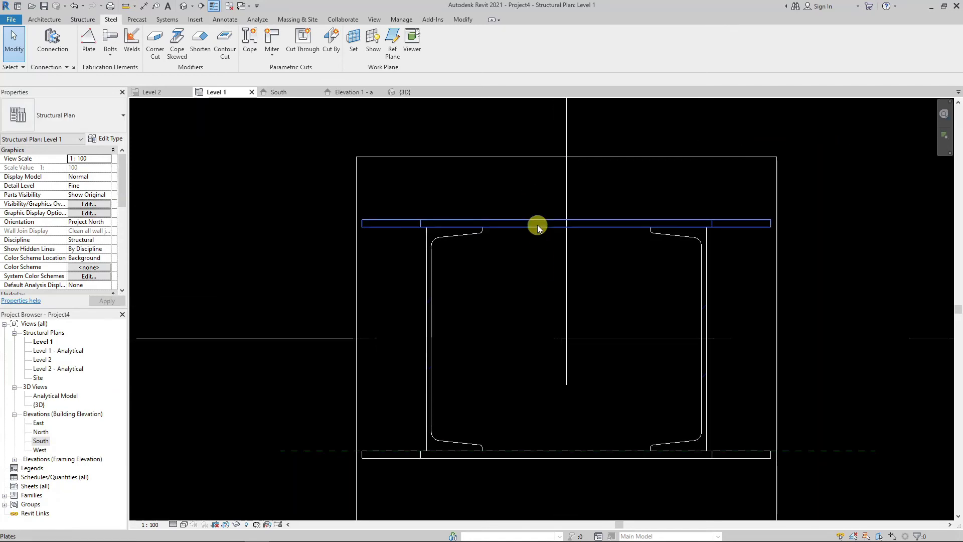
scroll(516, 222, "down", 1)
scroll(517, 223, "down", 1)
scroll(606, 273, "down", 1)
scroll(605, 274, "down", 2)
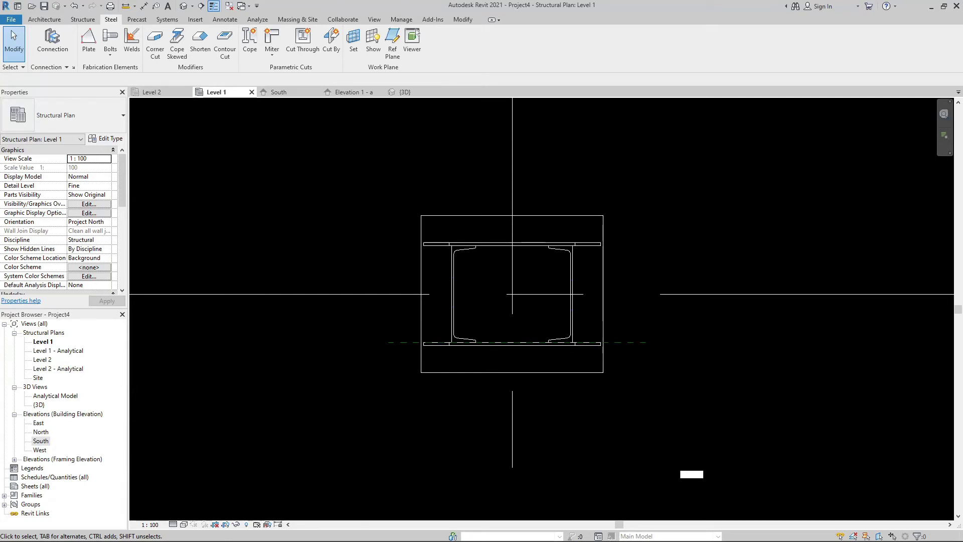
scroll(562, 226, "down", 4)
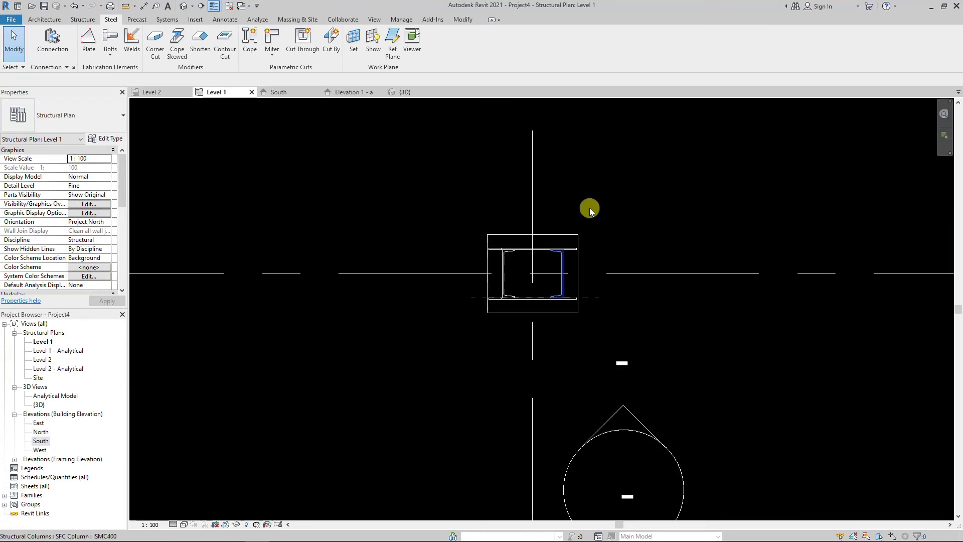
- Place a framing elevation on grid 1 looking at the column, then cancel the command
left_click(630, 382)
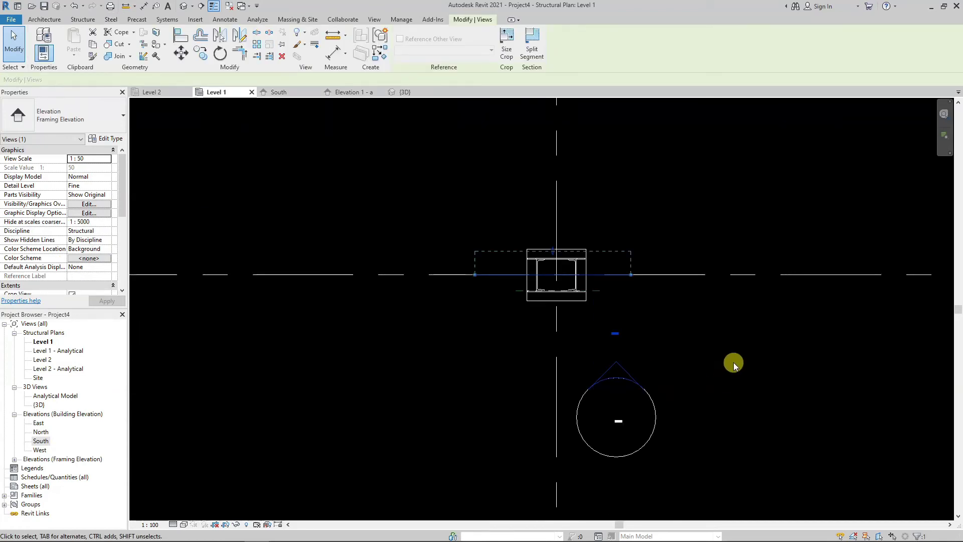
left_click(251, 139)
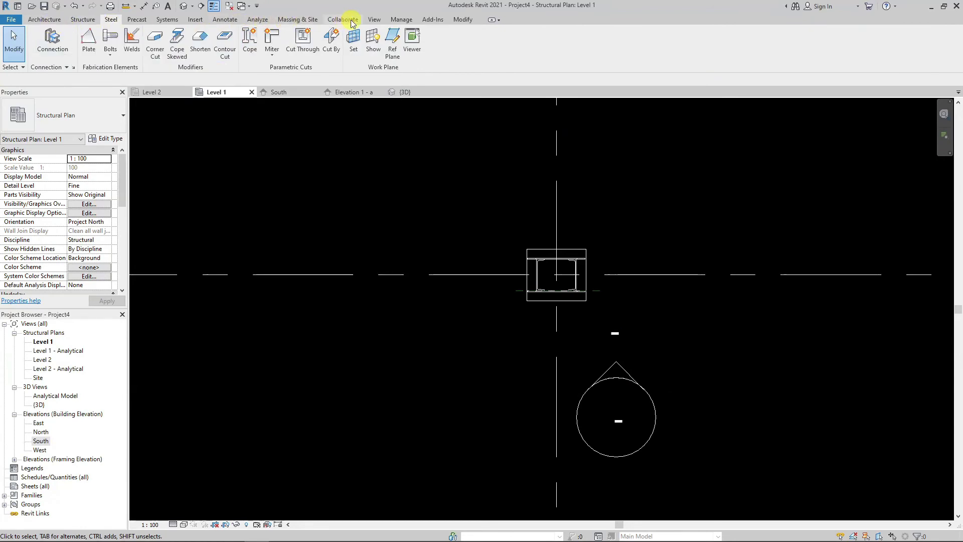
left_click(373, 19)
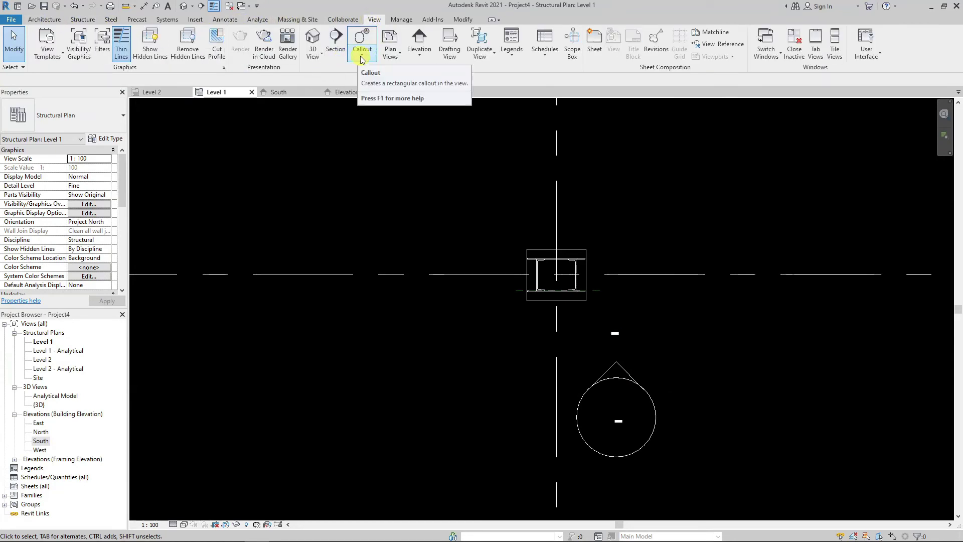
left_click(420, 61)
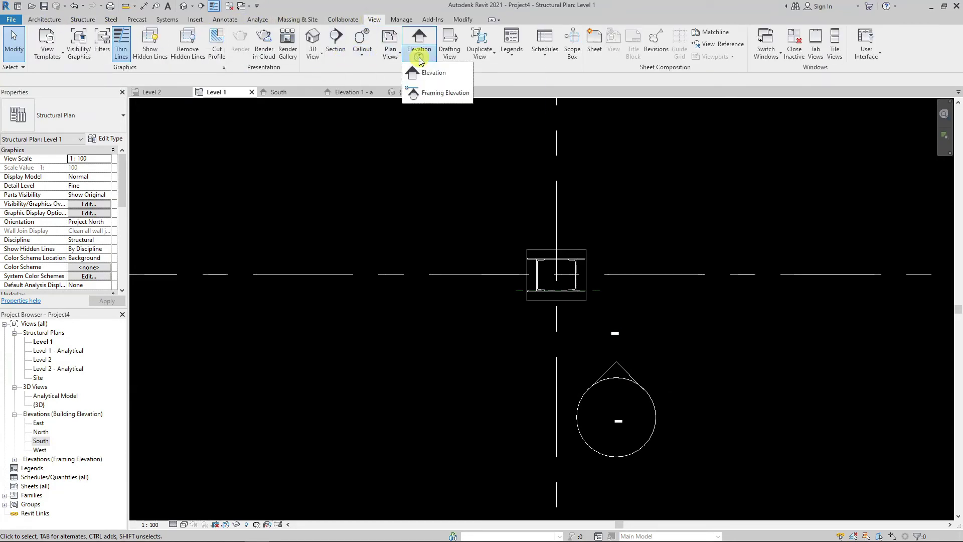
left_click(430, 94)
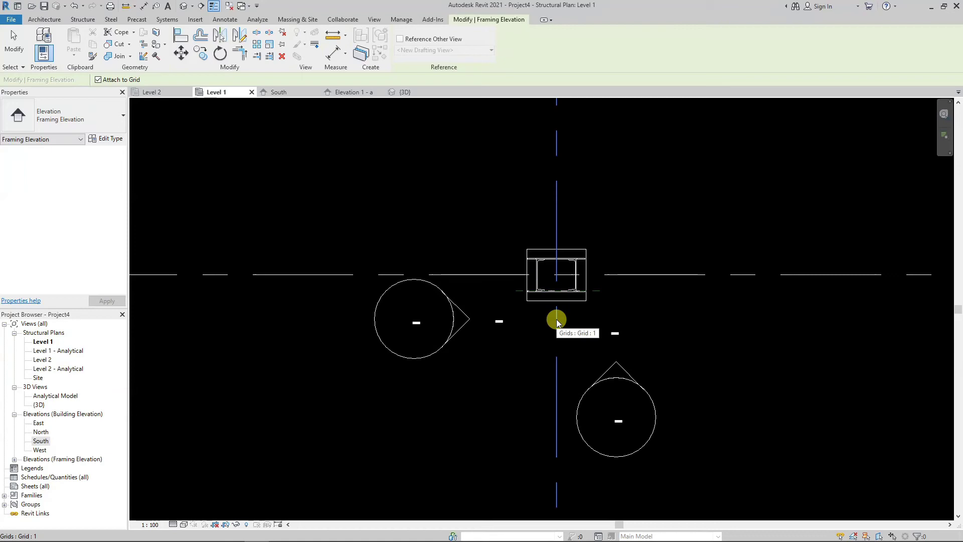
key("Escape")
scroll(495, 322, "up", 2)
right_click(686, 150)
left_click(706, 160)
scroll(627, 185, "up", 1)
right_click(628, 184)
left_click(648, 183)
- Check the SIDE STIFF.01 reference plane, then start drawing a new reference plane
left_click(629, 292)
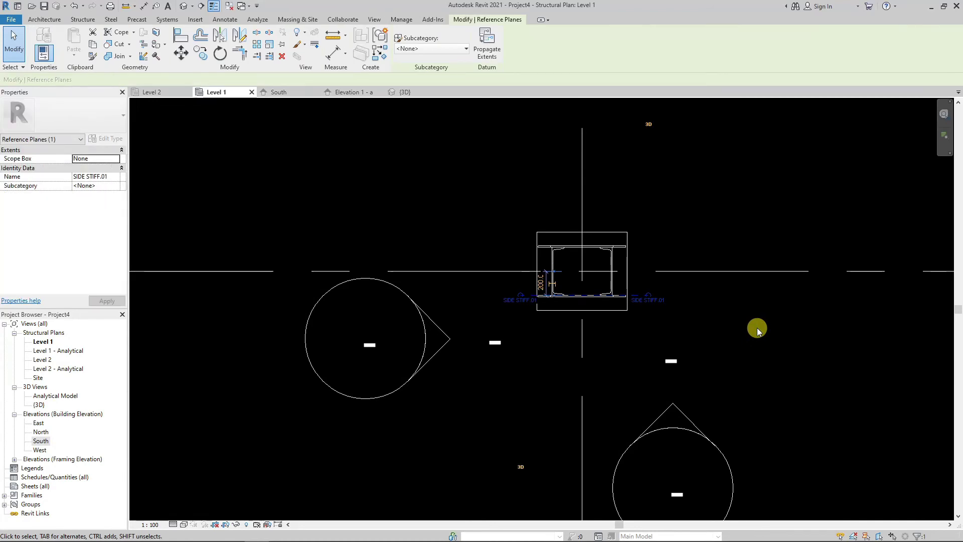
left_click(667, 149)
scroll(552, 249, "up", 1)
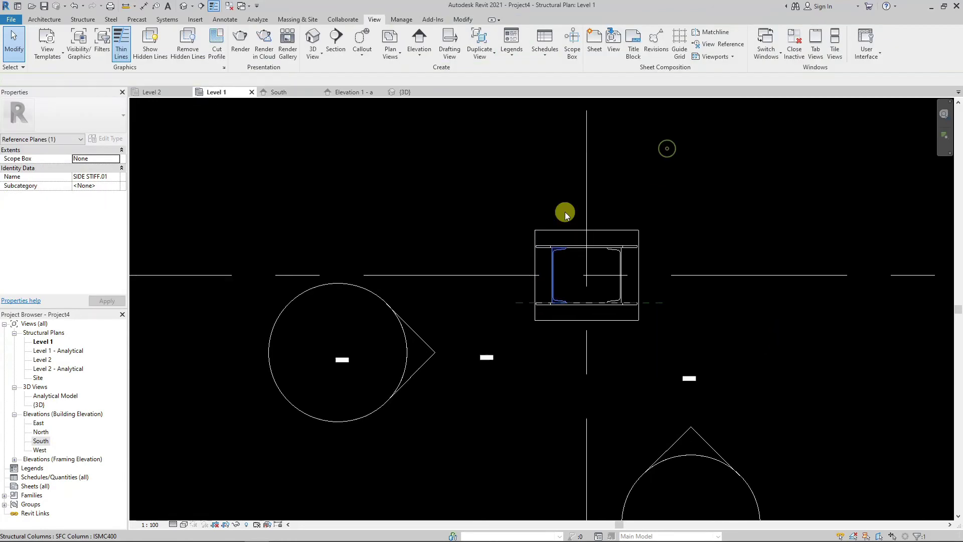
left_click(500, 159)
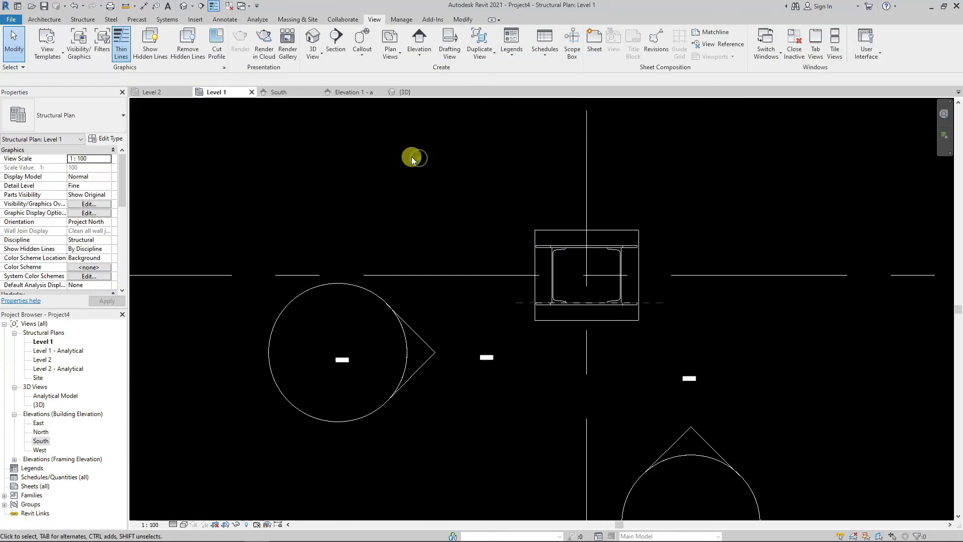
left_click(54, 22)
left_click(800, 43)
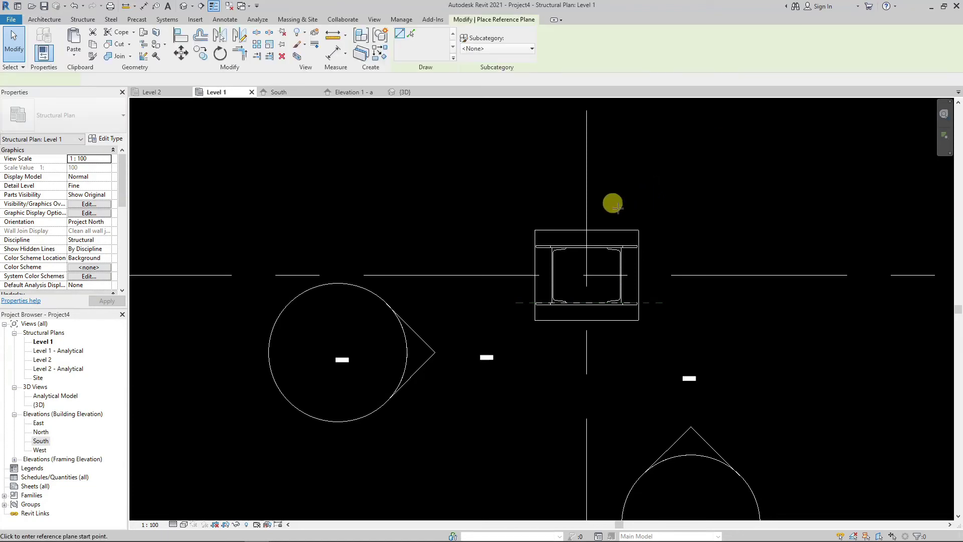
- Draw a reference plane along the vertical grid through the column and give it a SIDE STIFF name
left_click(585, 205)
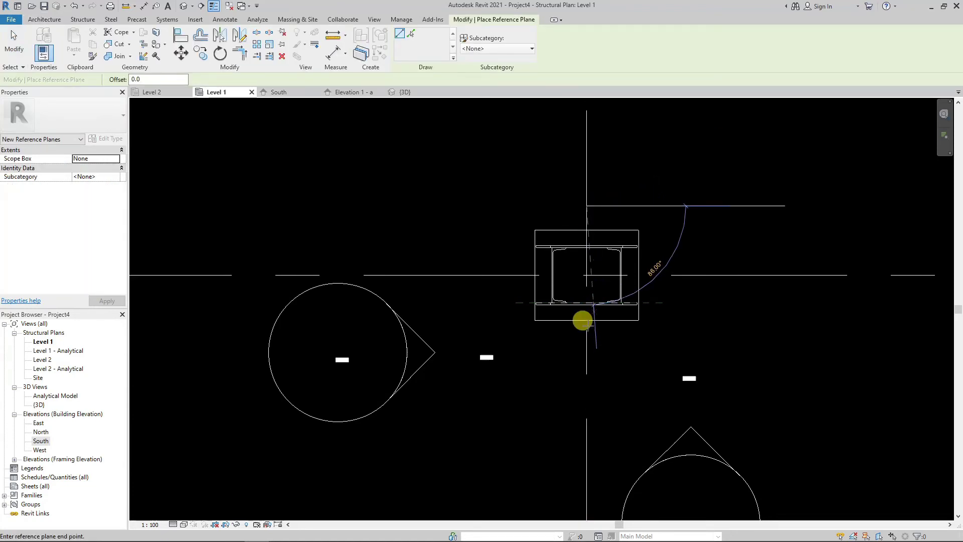
left_click(584, 343)
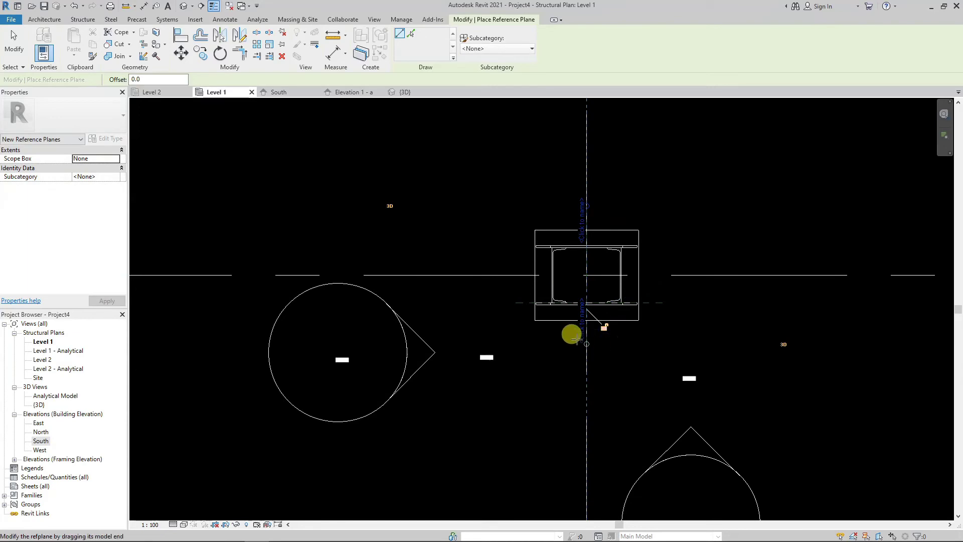
scroll(576, 339, "up", 2)
left_click(591, 324)
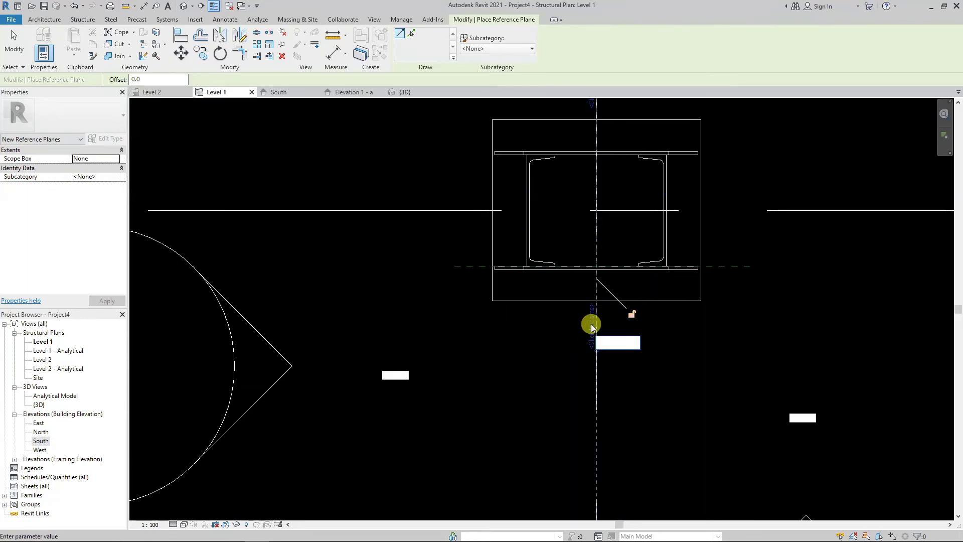
type("SIDE")
left_click(584, 321)
left_click(692, 328)
scroll(687, 328, "down", 3)
key("Escape")
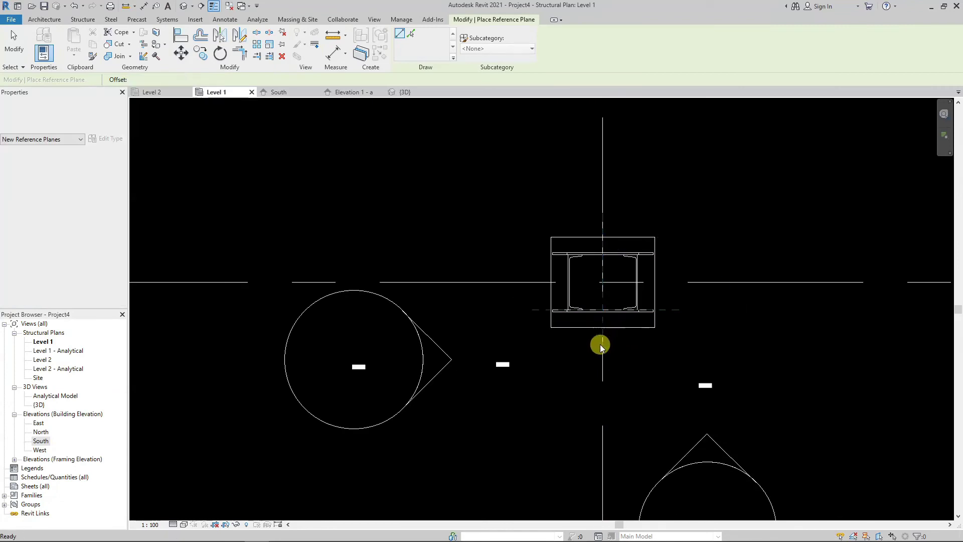
key("Escape")
- Check the vertical grid line, then open the Elevation 2 - a framing elevation view
left_click(619, 342)
key("Escape")
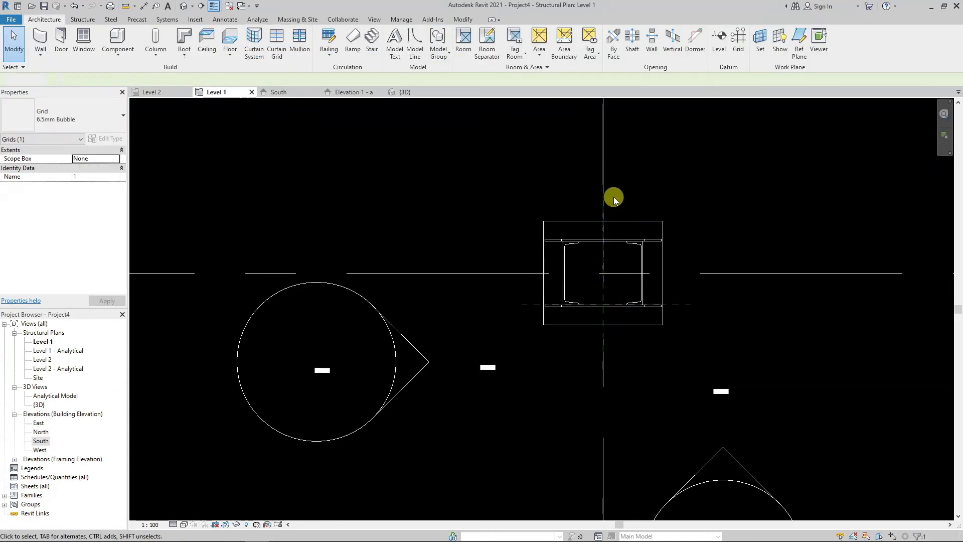
left_click(620, 202)
key("Escape")
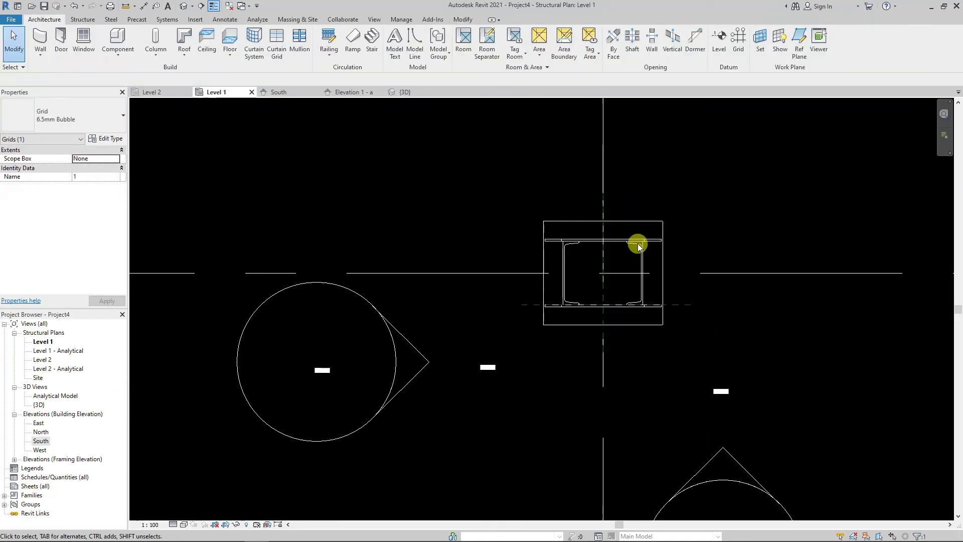
scroll(652, 281, "down", 2)
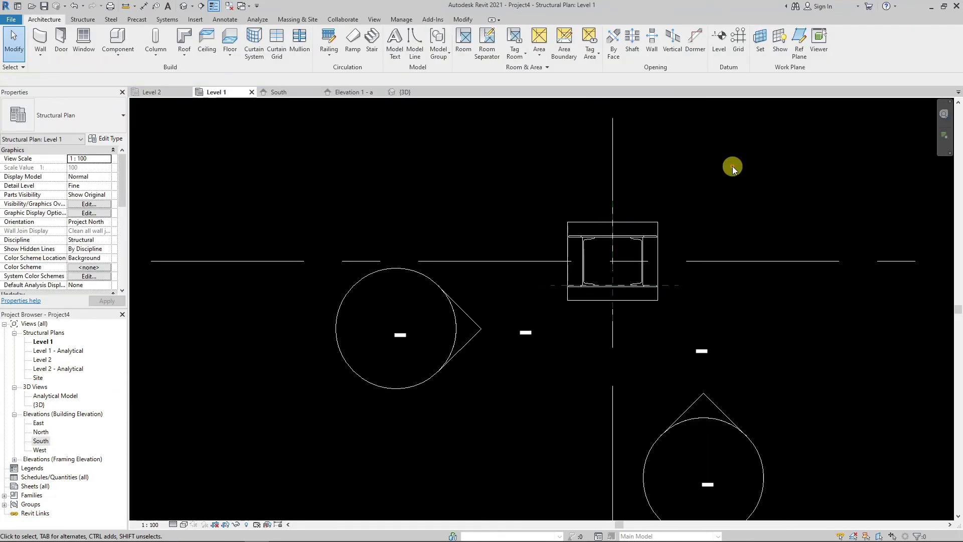
left_click(530, 331)
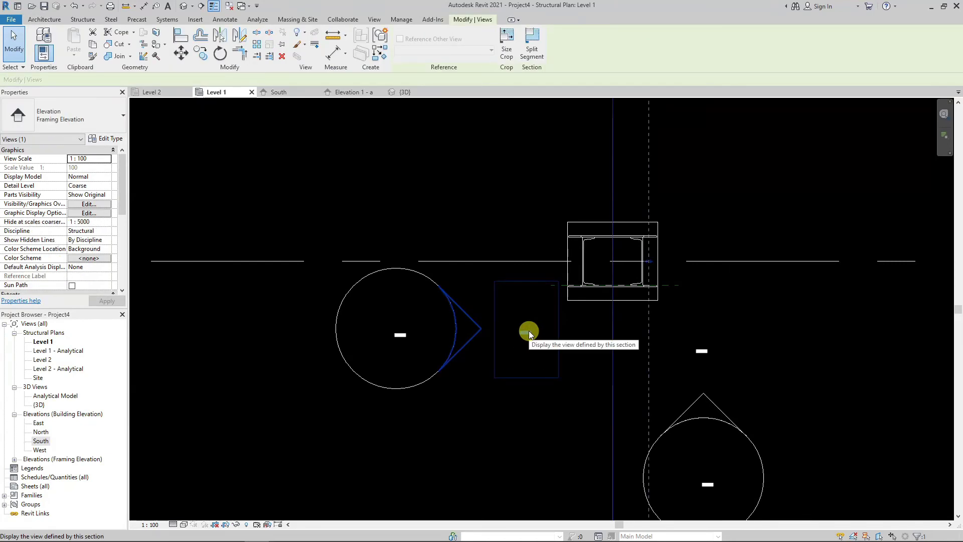
double_click(529, 331)
- Set the elevation view to 1 : 50 scale, Fine detail level and Wireframe style
left_click(743, 155)
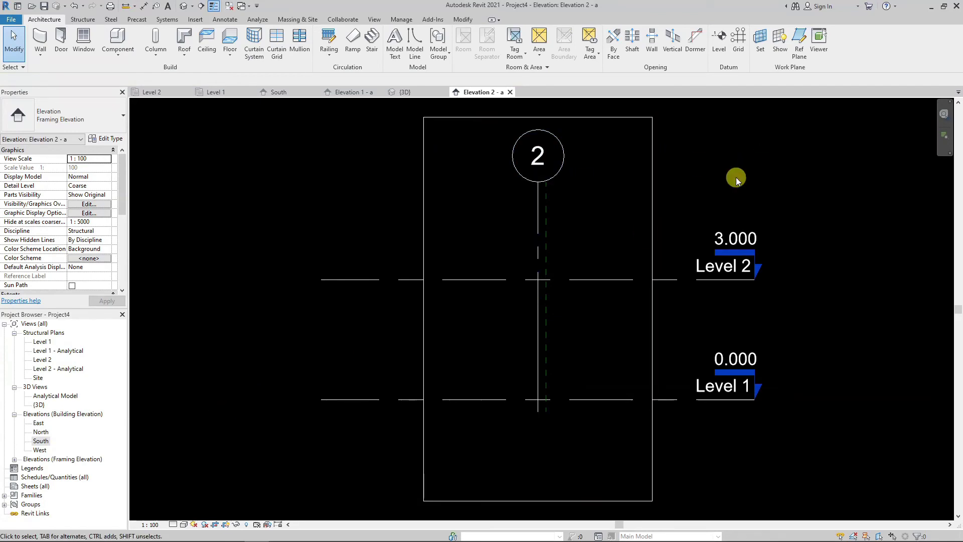
left_click(153, 525)
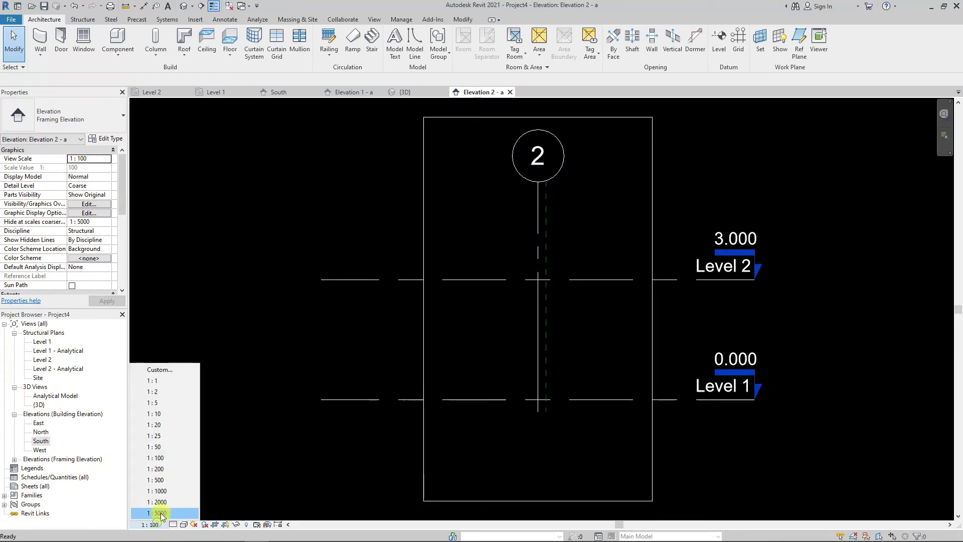
left_click(167, 448)
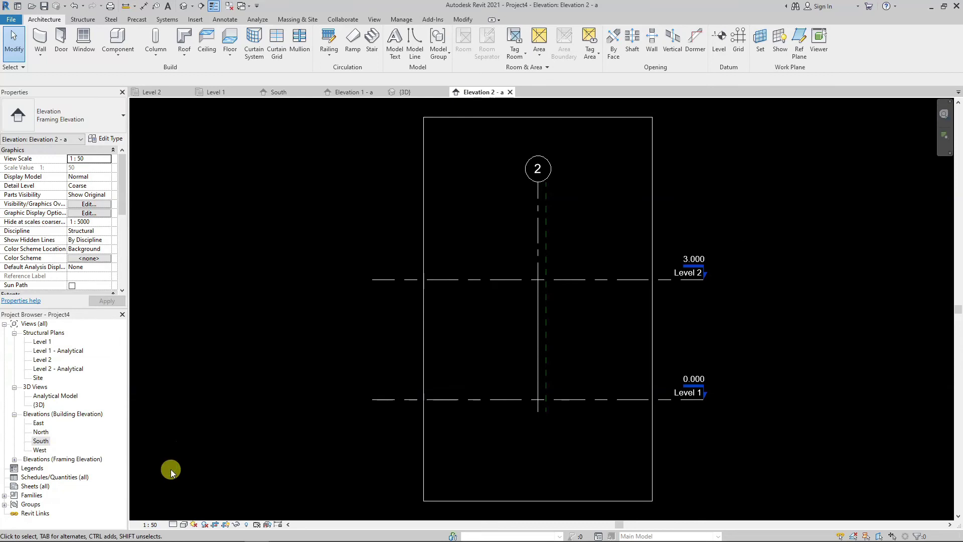
left_click(174, 525)
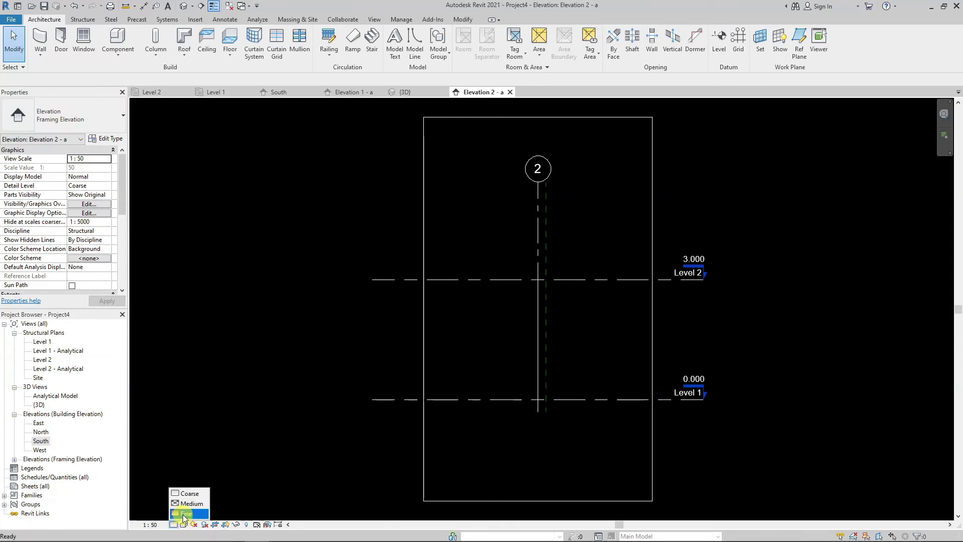
left_click(183, 518)
left_click(187, 525)
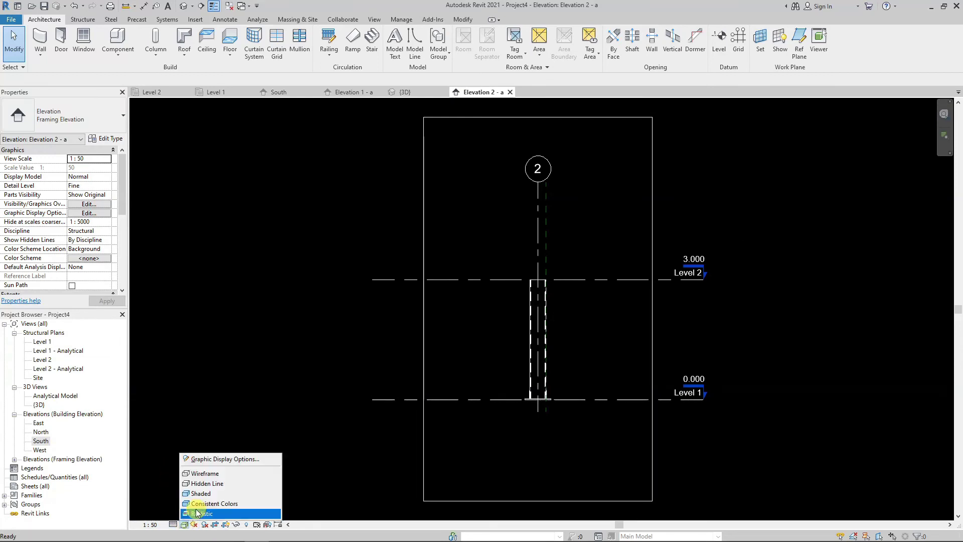
left_click(198, 472)
scroll(563, 394, "up", 5)
scroll(567, 386, "up", 1)
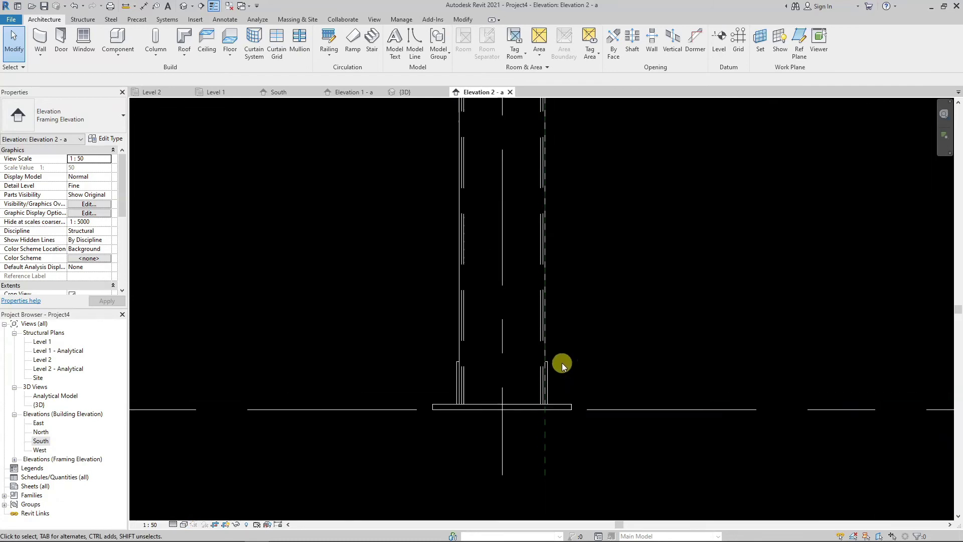
scroll(564, 366, "up", 2)
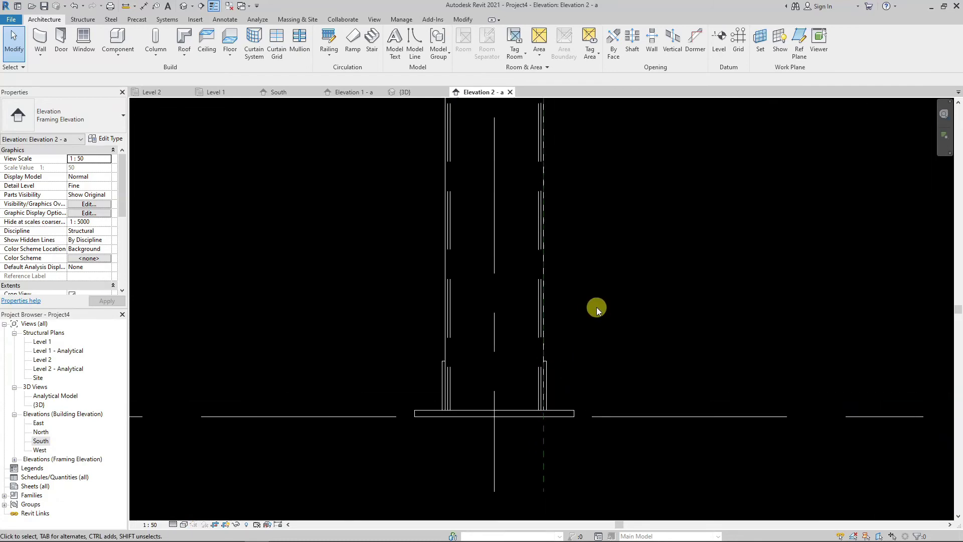
- Set the work plane to Reference Plane : SIDE STIFF _02
left_click(766, 48)
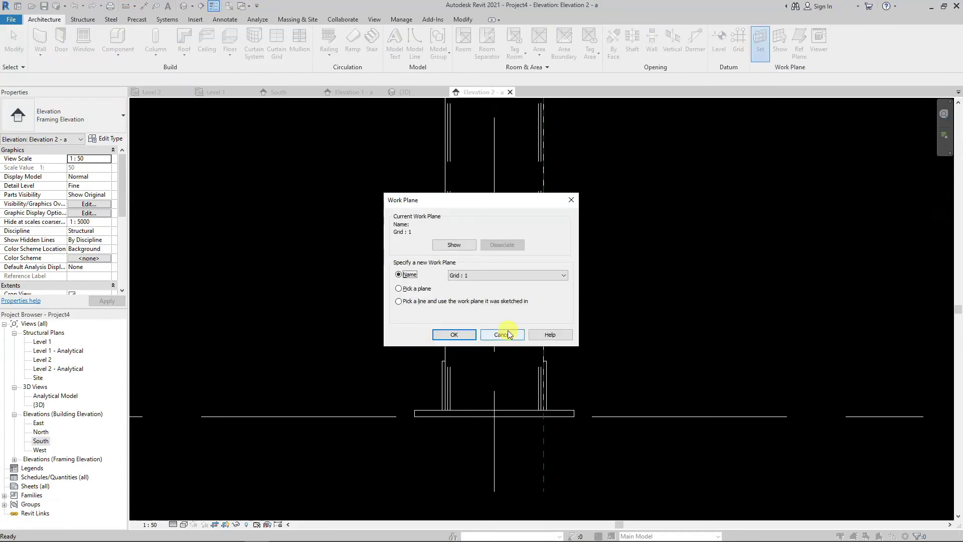
left_click(470, 275)
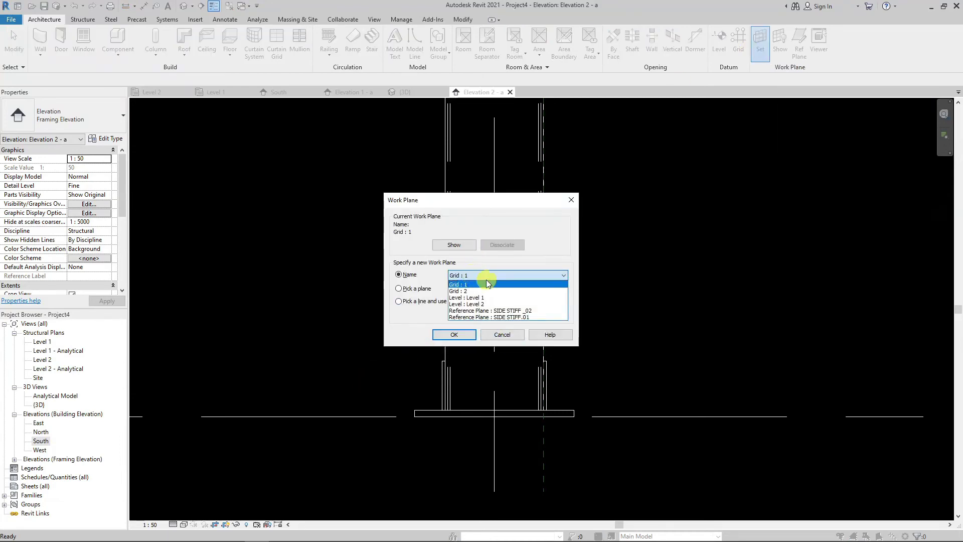
left_click(532, 311)
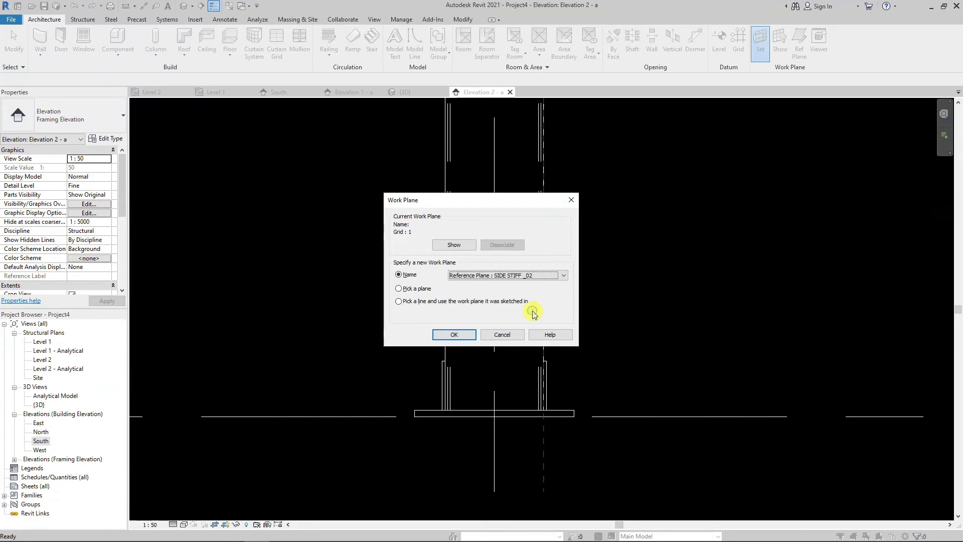
left_click(467, 336)
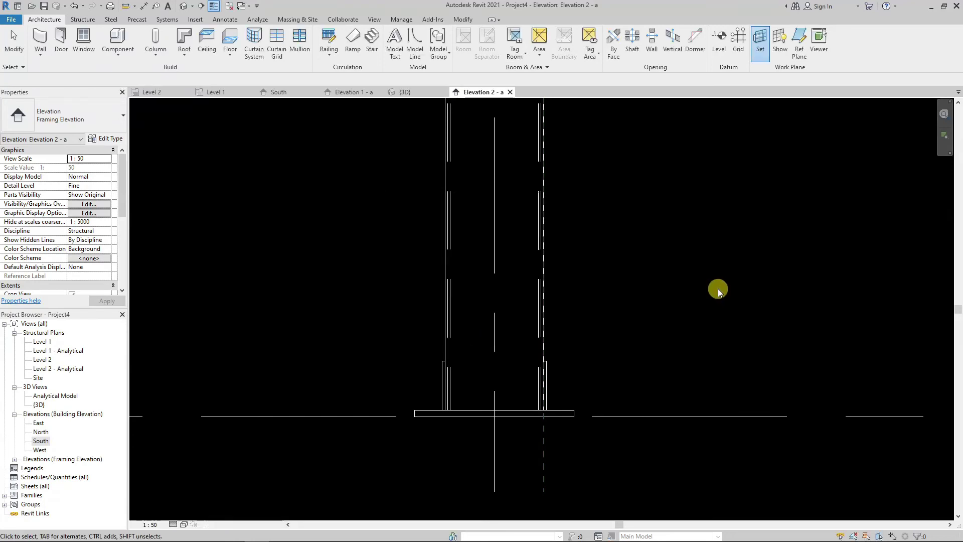
scroll(462, 432, "up", 1)
- Start a steel plate from the Steel tab using the Line draw tool
scroll(440, 386, "up", 2)
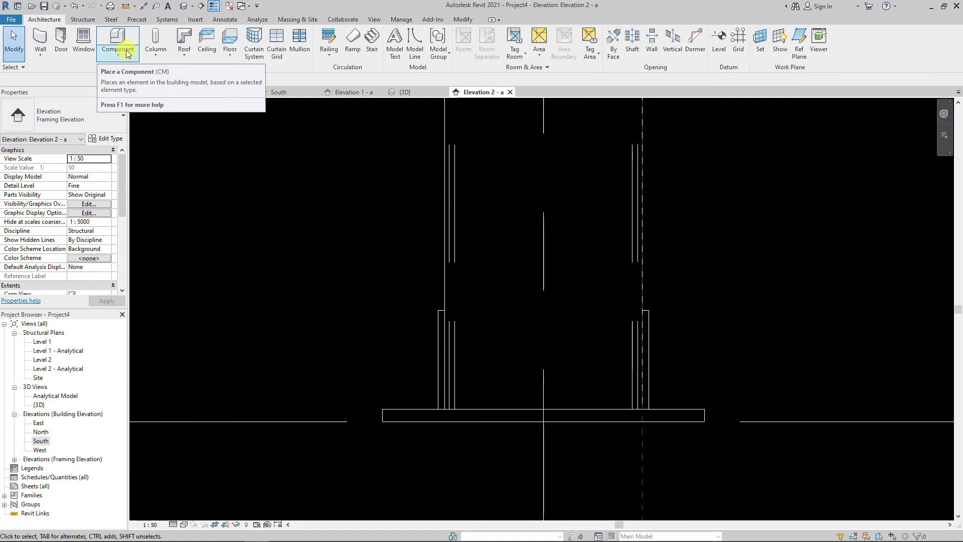
left_click(112, 19)
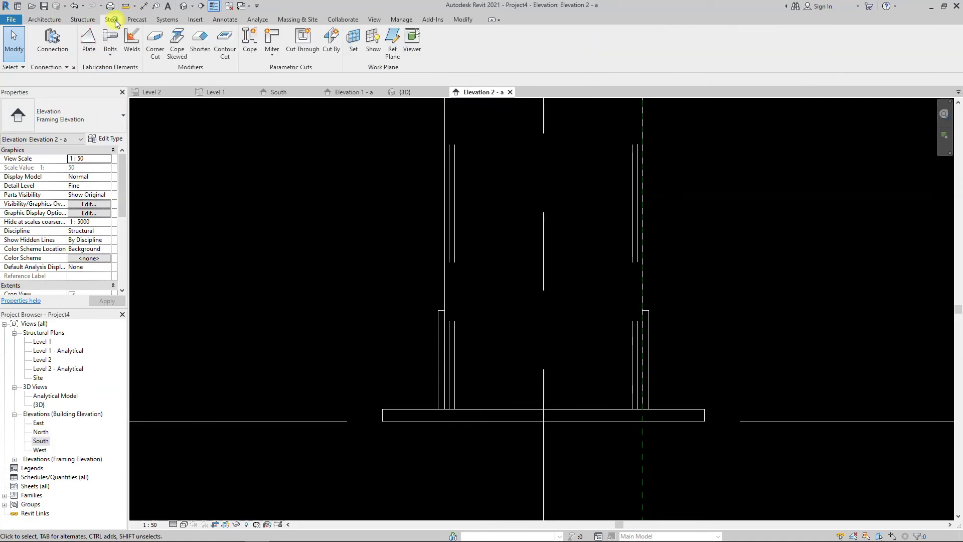
left_click(88, 44)
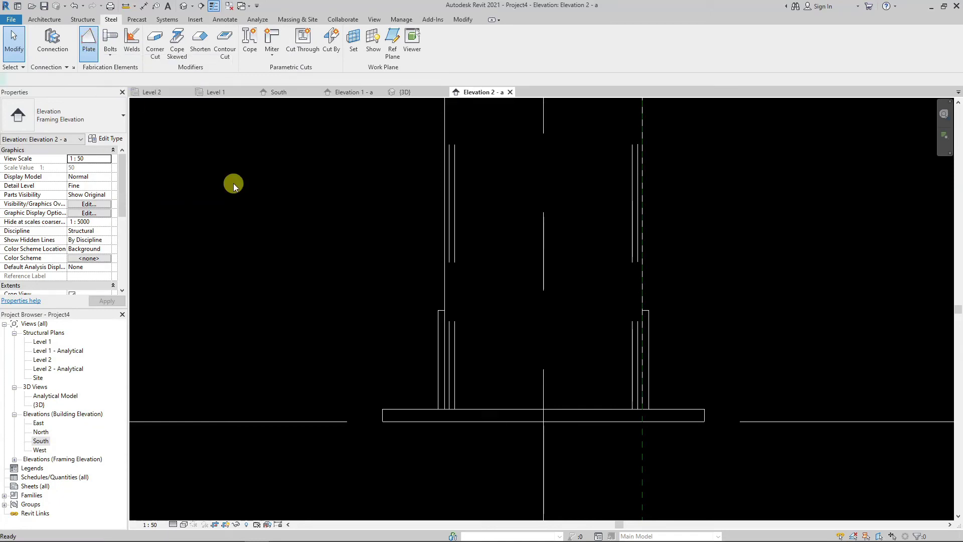
scroll(396, 401, "up", 1)
scroll(406, 395, "up", 1)
scroll(386, 405, "up", 1)
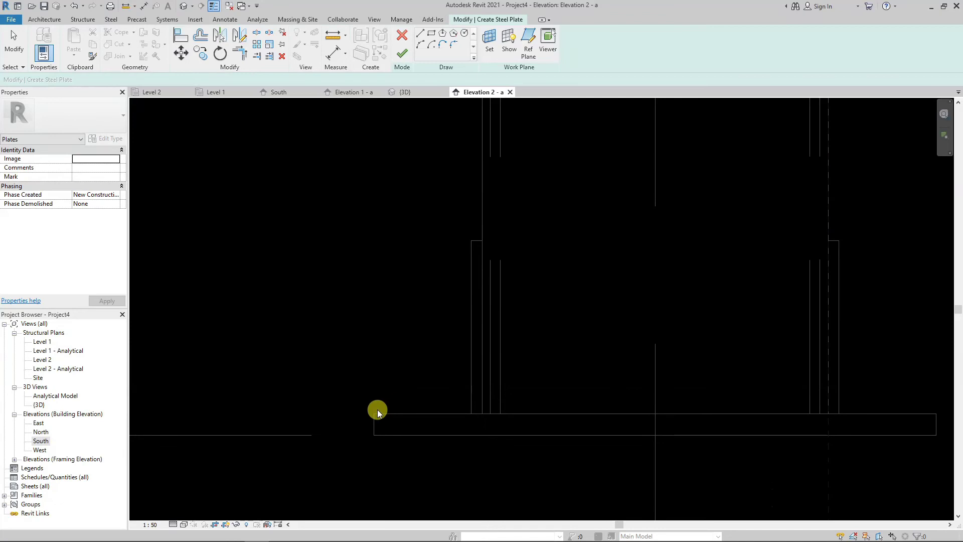
left_click(421, 34)
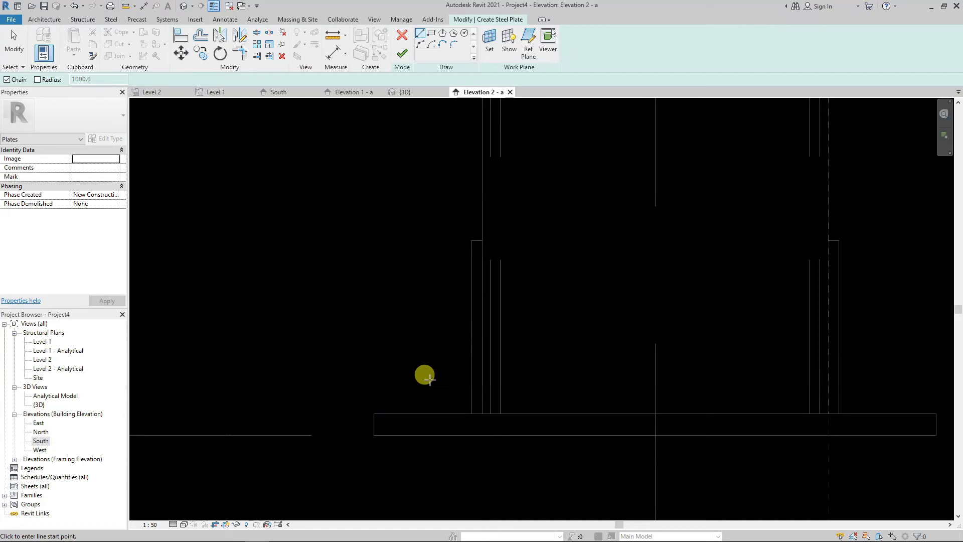
- Sketch the stiffener's bottom edge on the base plate, 50 vertical edge, short top edge and diagonal
left_click(469, 412)
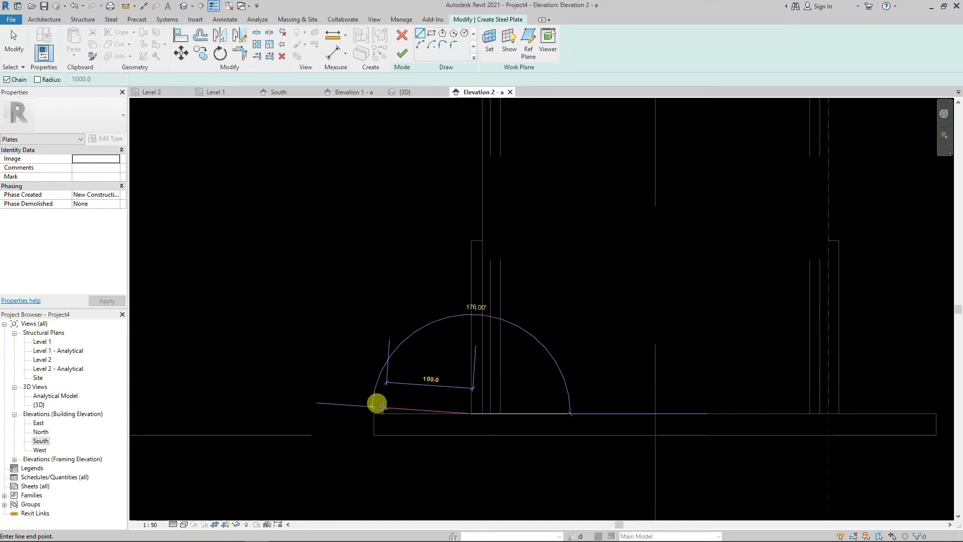
left_click(374, 413)
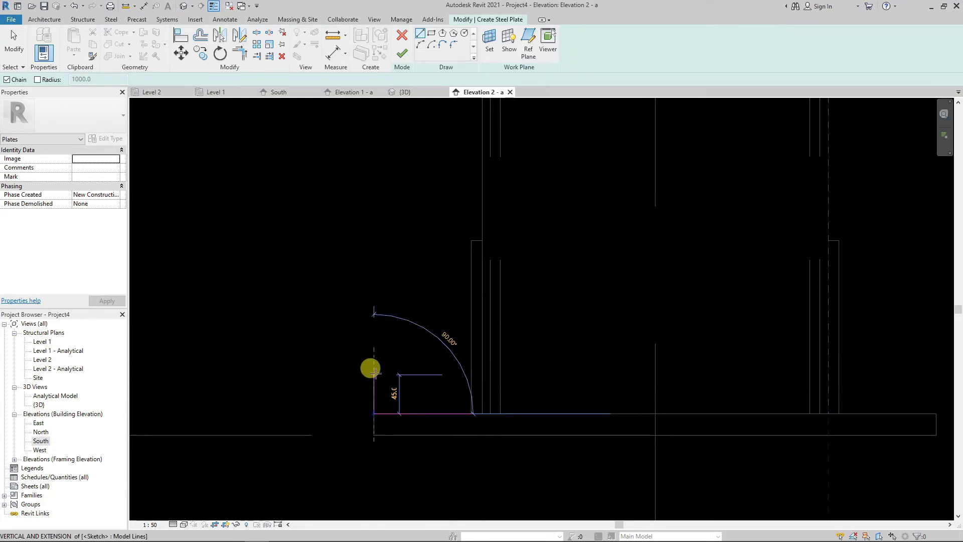
type("50")
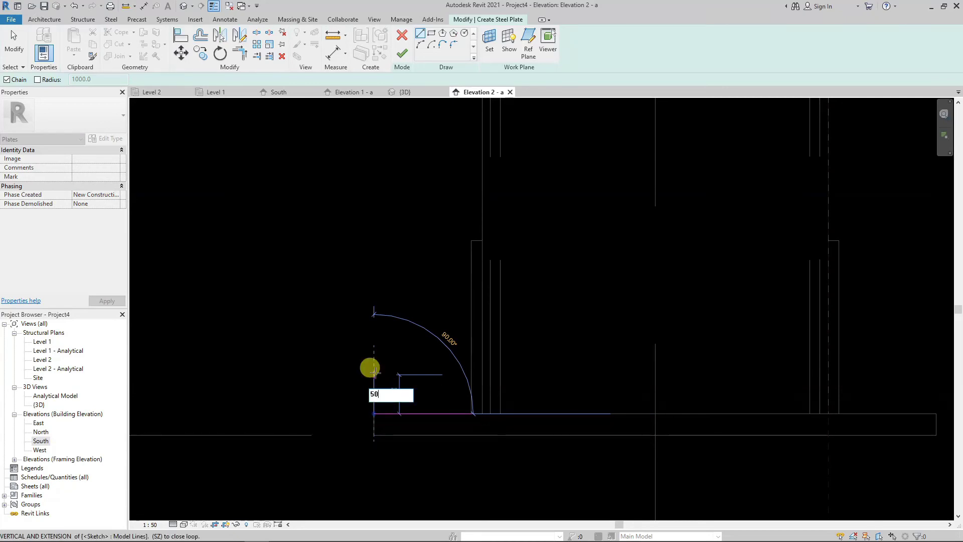
key("Return")
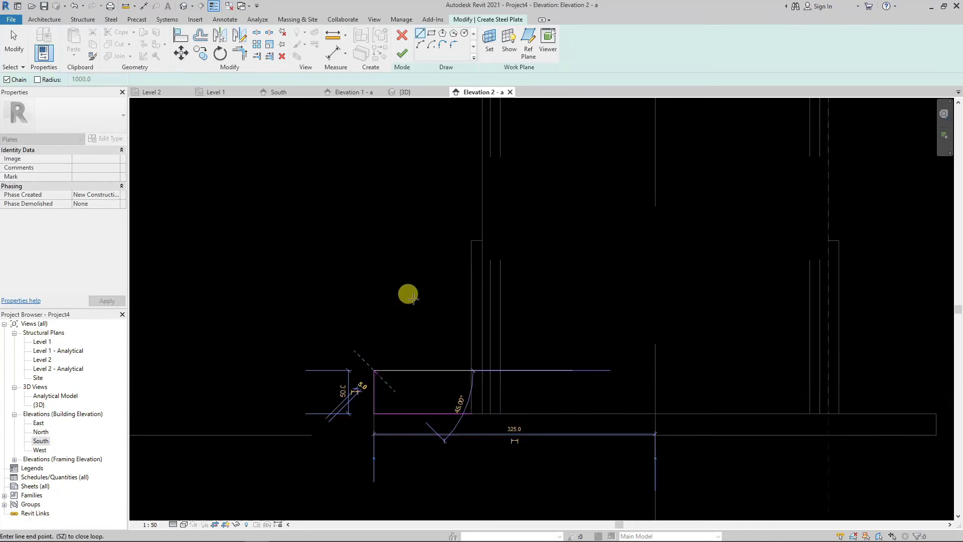
key("Escape")
scroll(446, 226, "up", 2)
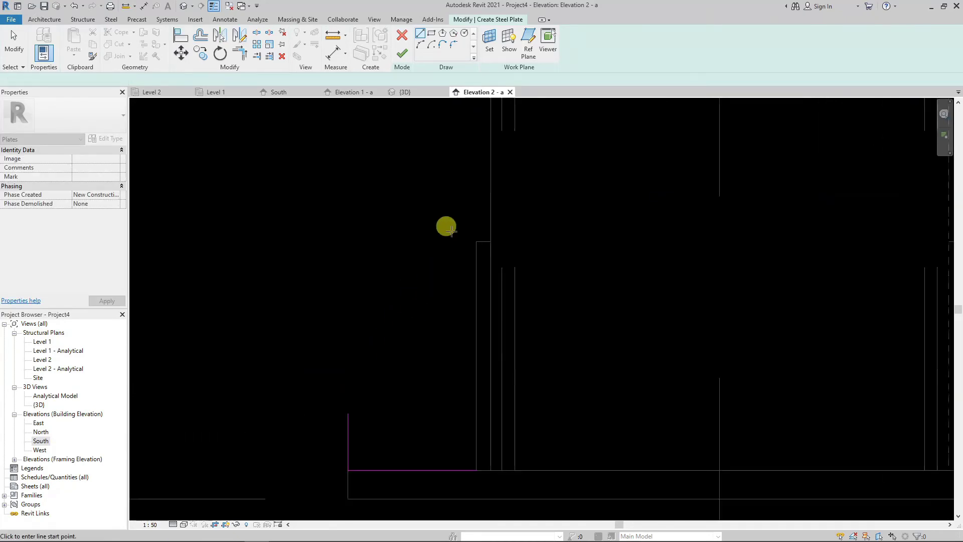
left_click(477, 243)
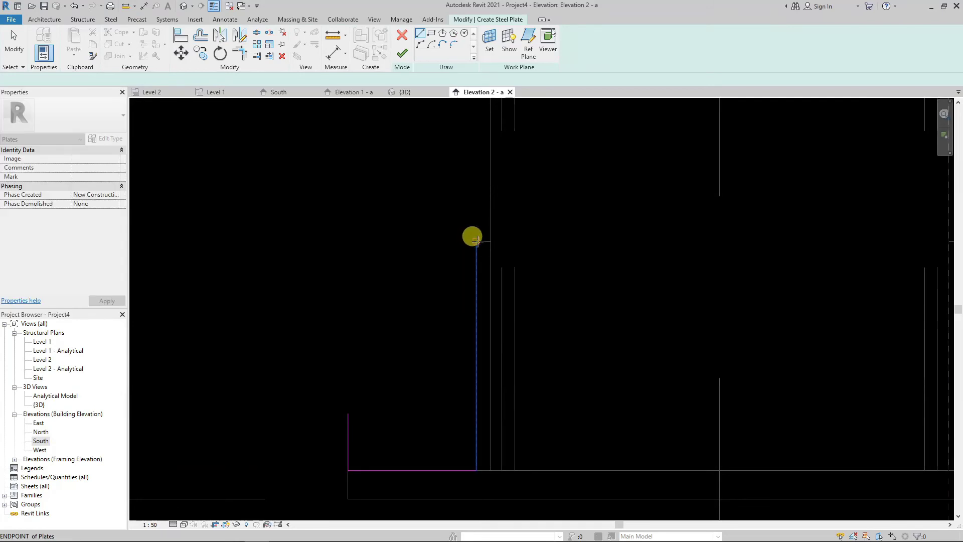
type("10")
left_click(445, 241)
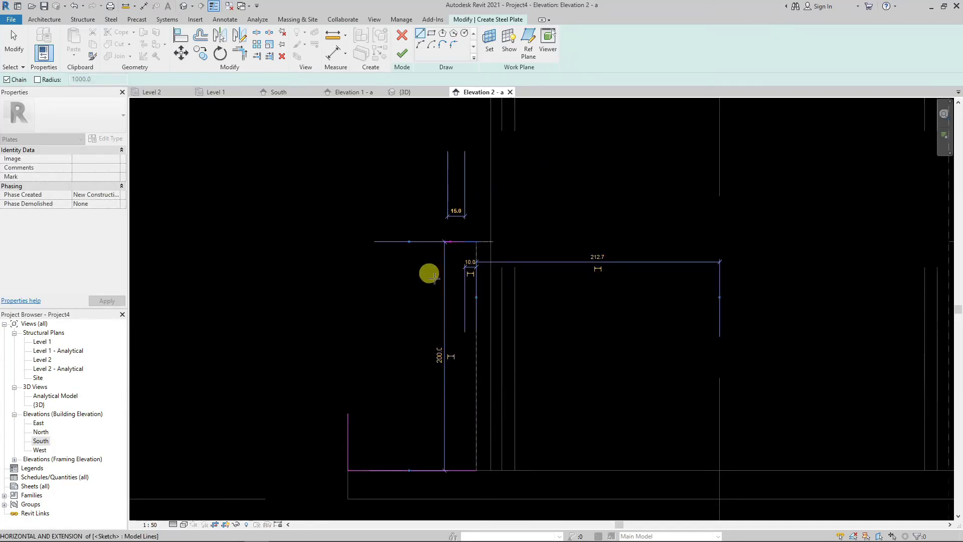
left_click(348, 410)
key("Escape")
key("Escape")
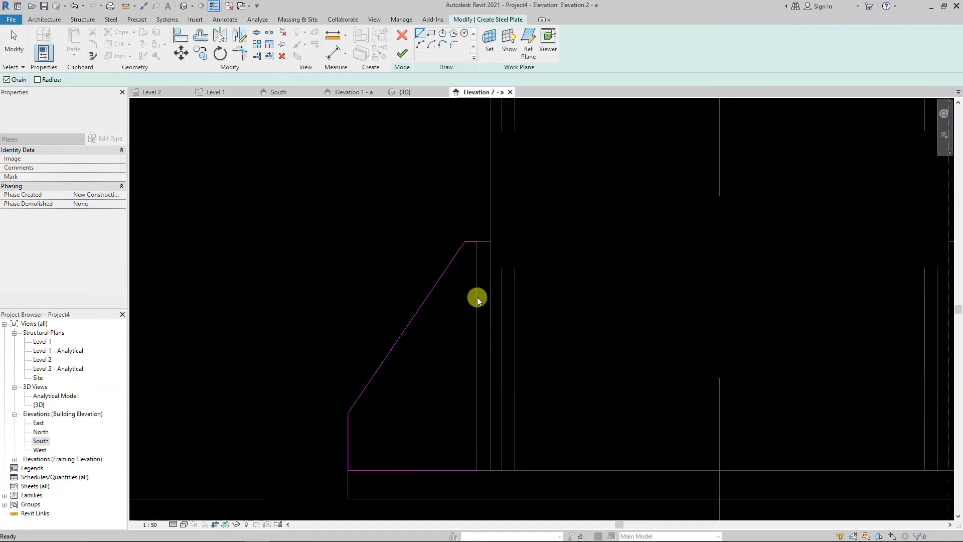
scroll(479, 269, "down", 3)
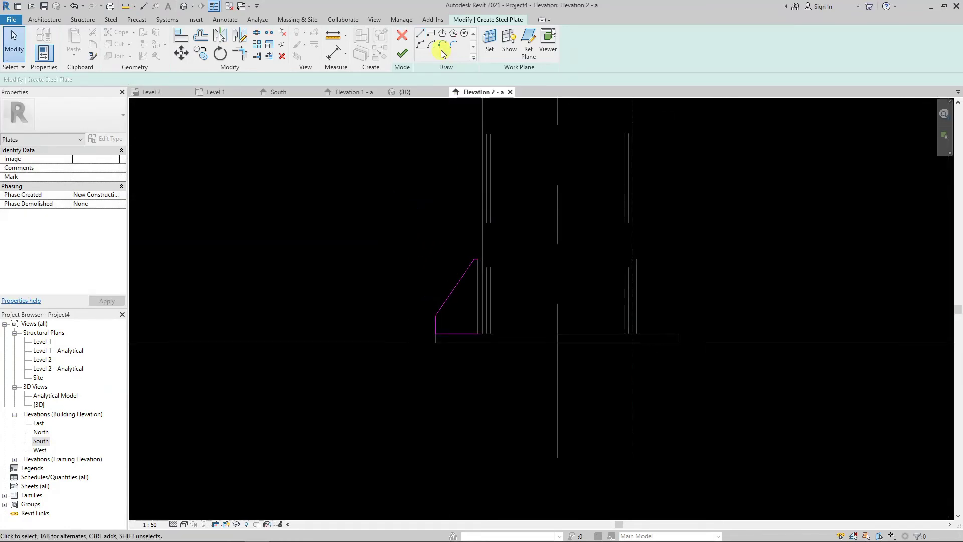
- Close the left stiffener outline with its inner vertical edge
left_click(428, 34)
scroll(478, 286, "up", 2)
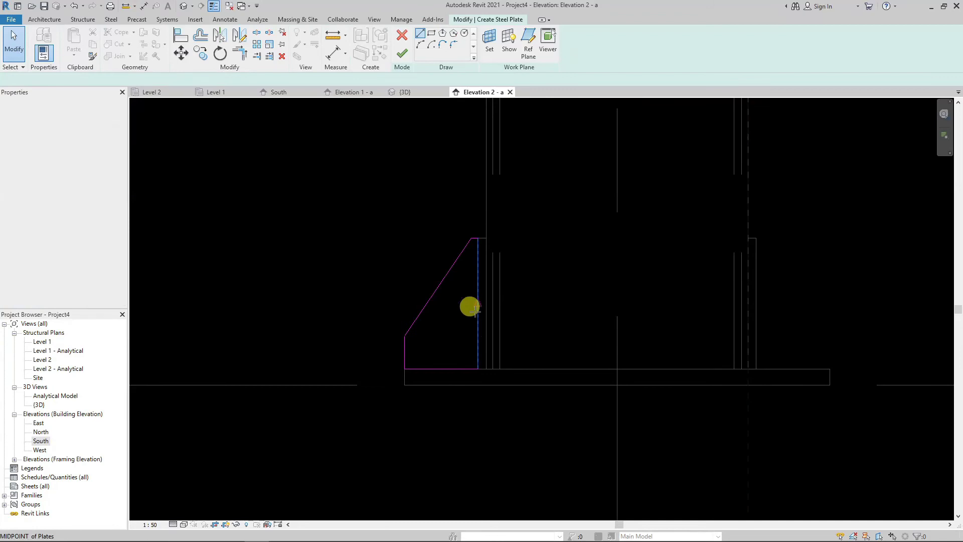
left_click(478, 367)
left_click(478, 239)
key("Escape")
key("Escape")
scroll(441, 215, "down", 2)
right_click(443, 197)
key("Escape")
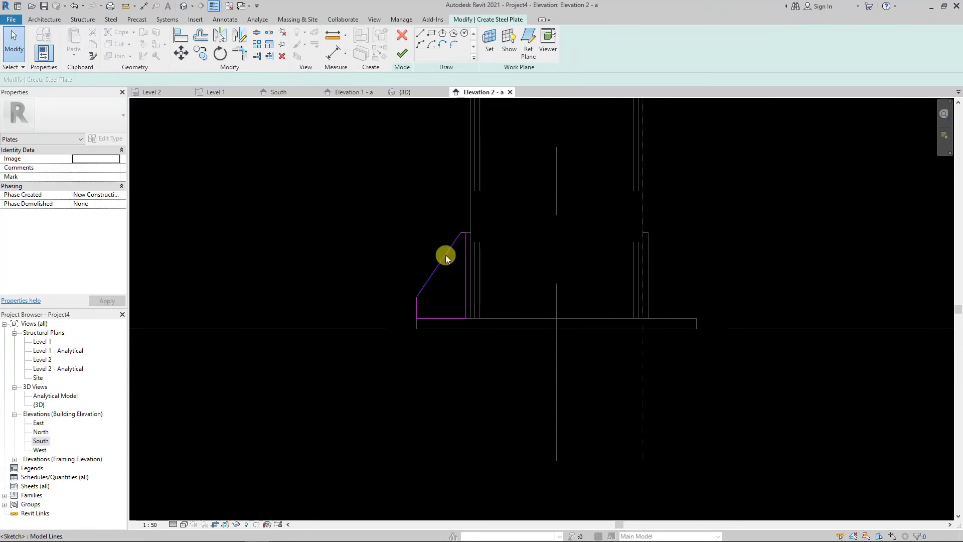
- Mirror the stiffener outline across the column centreline and attempt to finish the plate
left_click(453, 275)
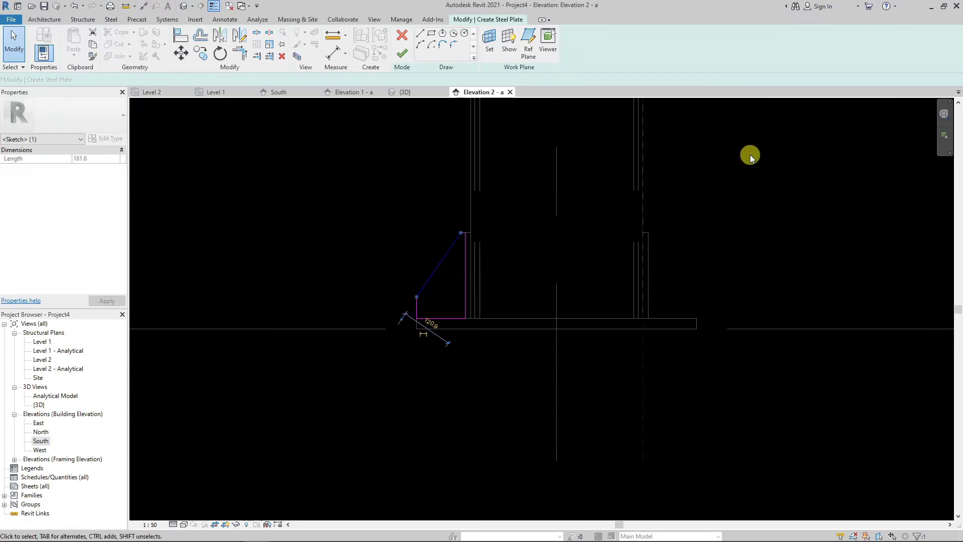
scroll(442, 293, "up", 1)
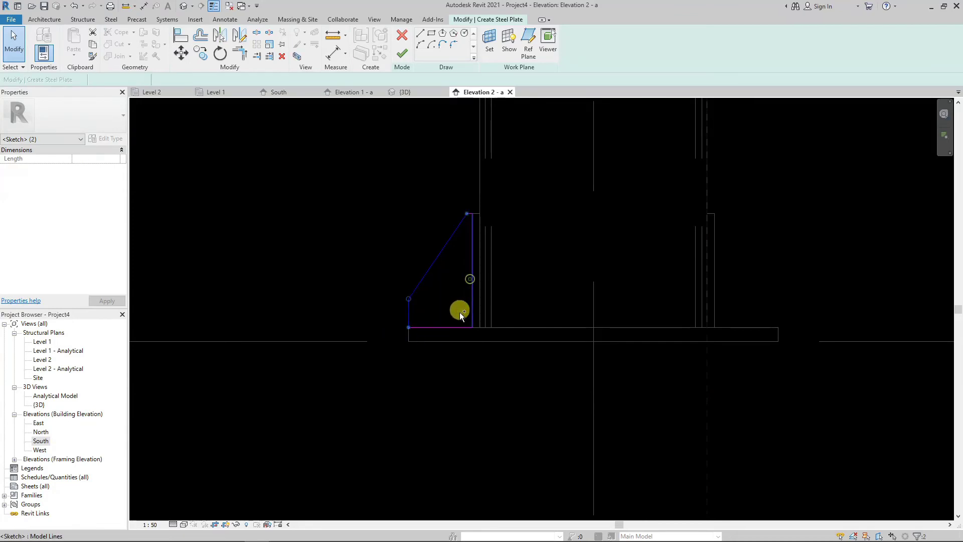
left_click(452, 325)
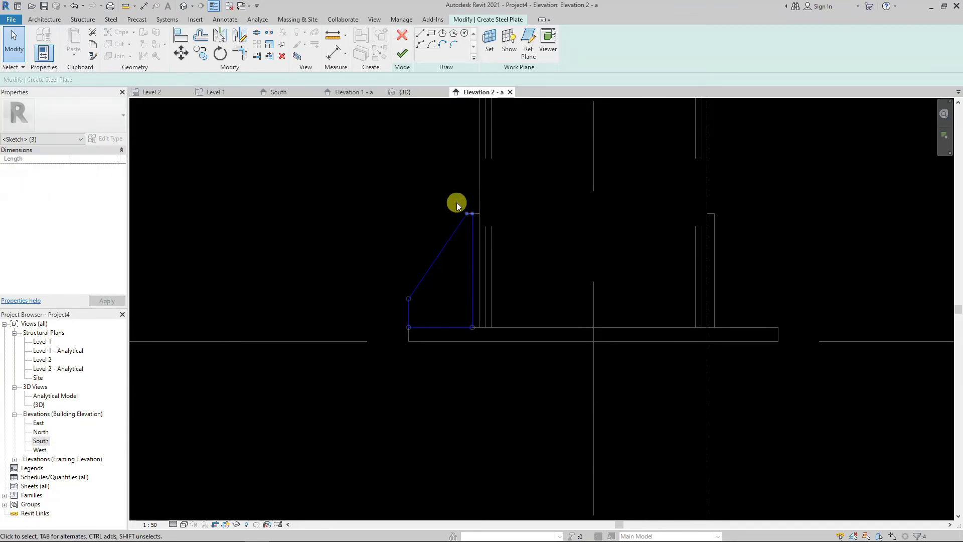
left_click_drag(461, 199, 481, 221)
scroll(563, 261, "down", 2)
key("m")
key("m")
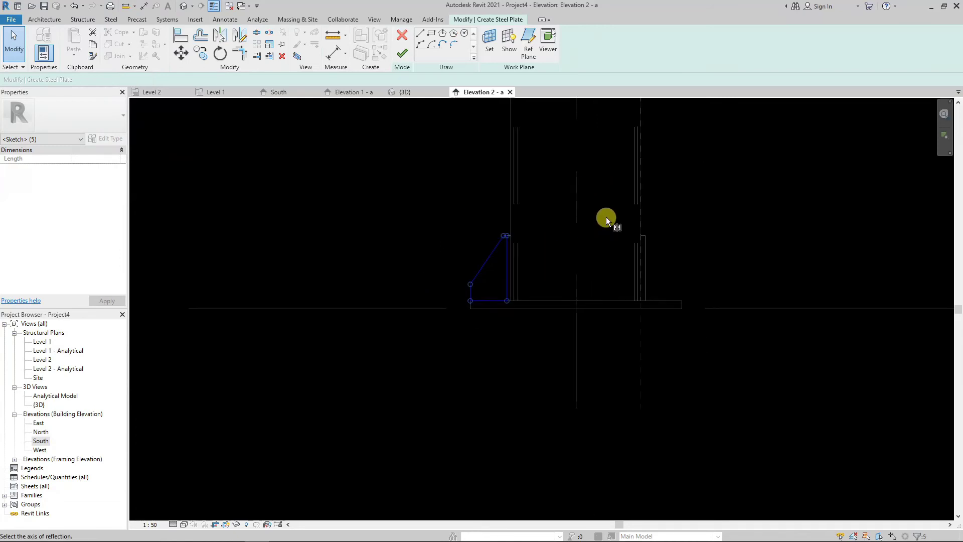
left_click(577, 211)
left_click(724, 196)
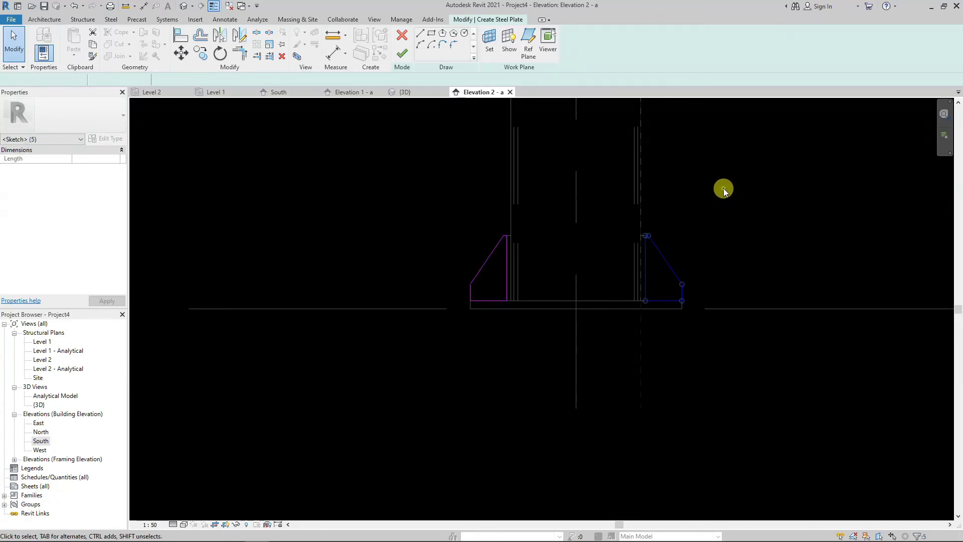
scroll(703, 226, "down", 1)
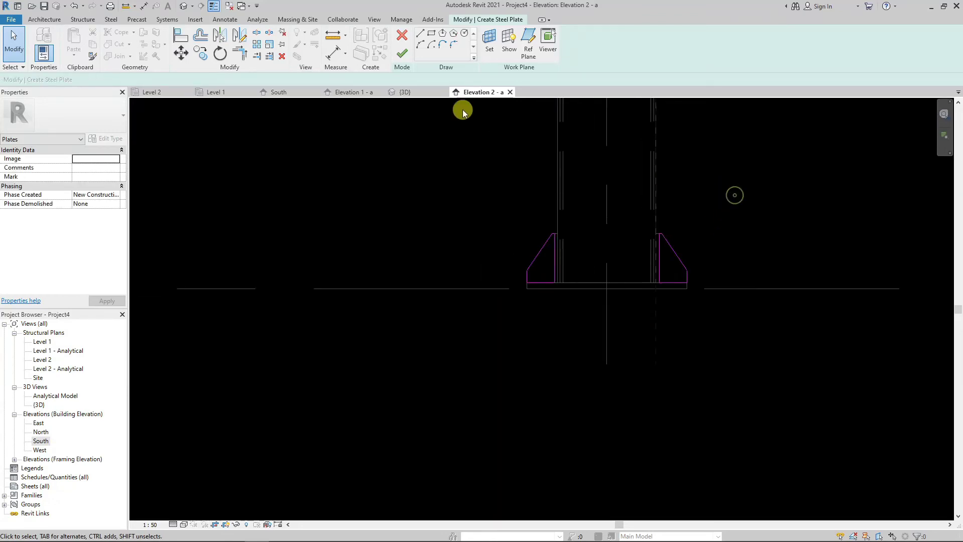
left_click(404, 56)
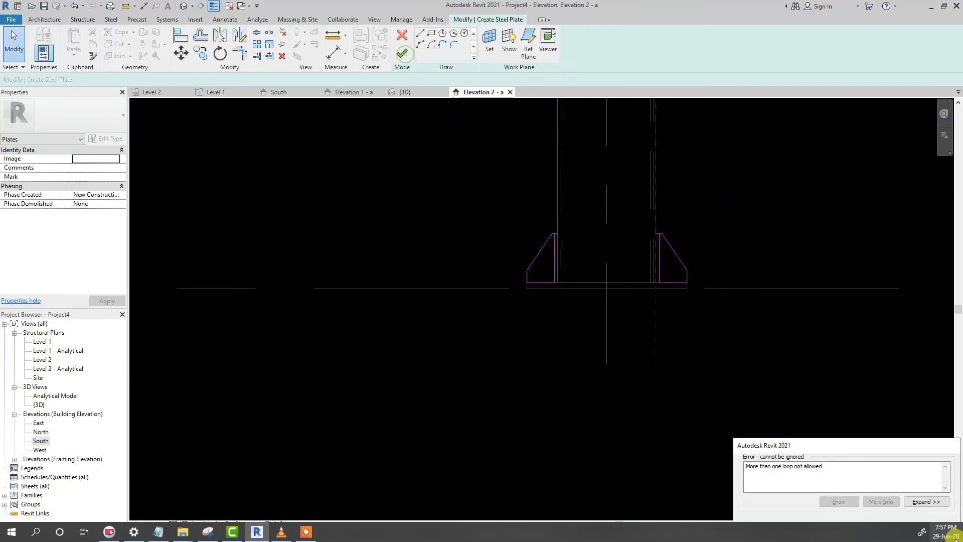
- Dismiss the loop error, trial-delete and restore sketch edges, and retry finishing
left_click(898, 525)
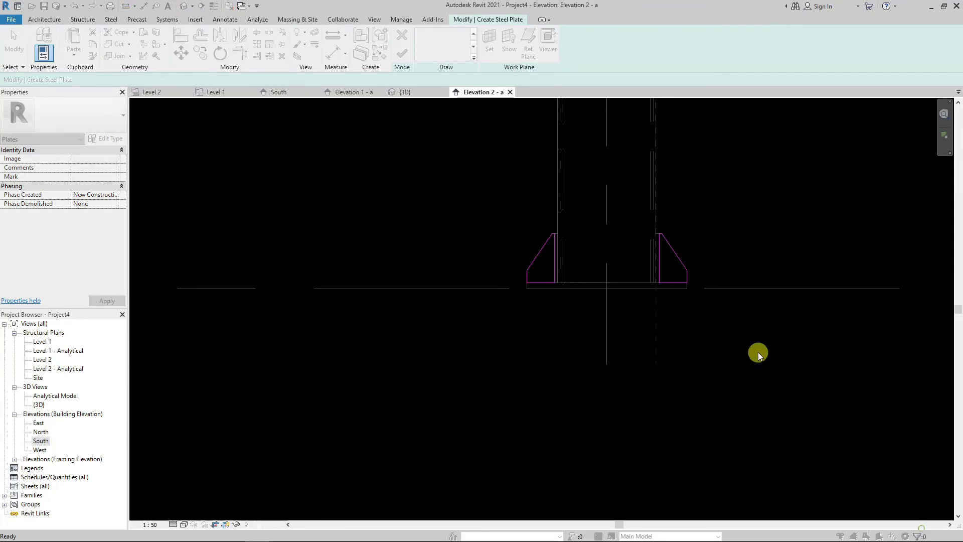
scroll(522, 252, "up", 2)
left_click(489, 309)
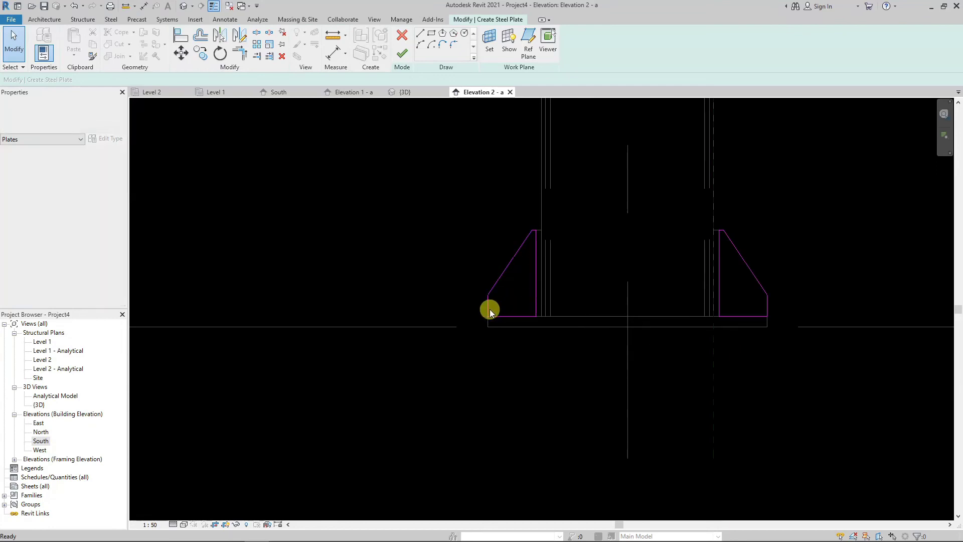
key("Delete")
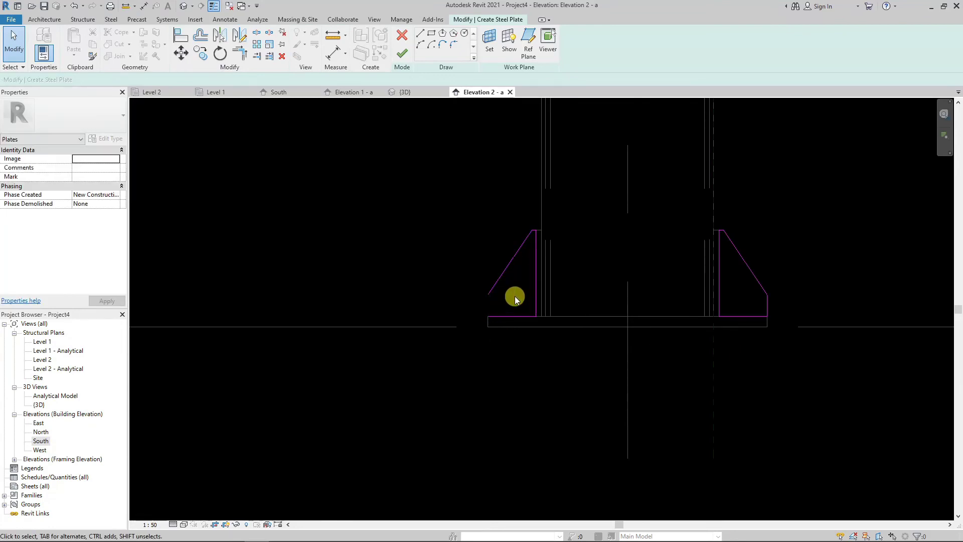
key("ctrl+z")
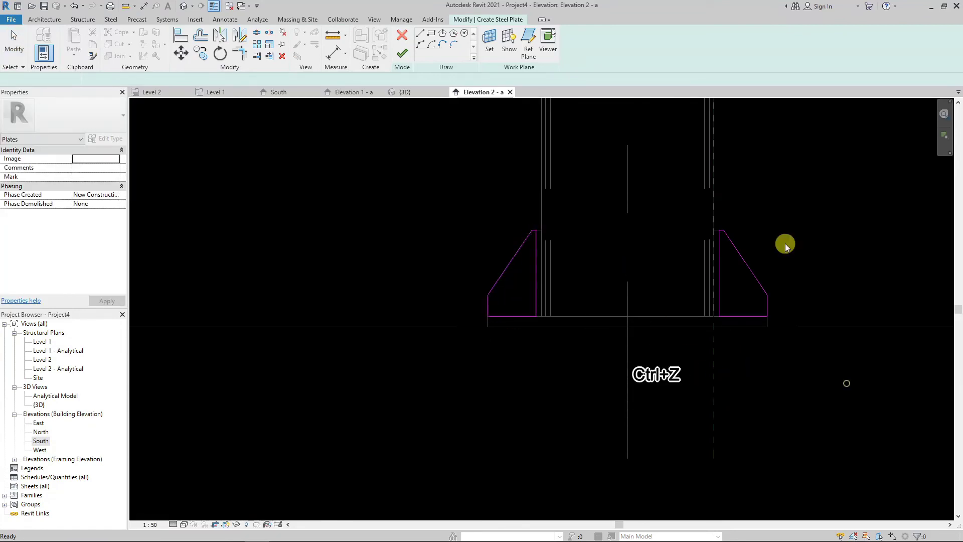
scroll(735, 231, "up", 1)
scroll(732, 226, "up", 2)
left_click(723, 232)
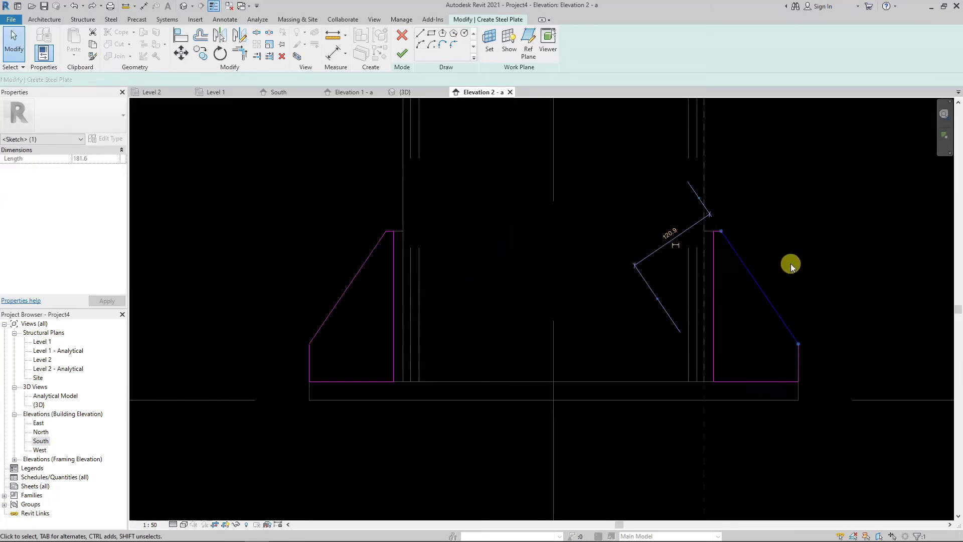
key("Delete")
key("ctrl+z")
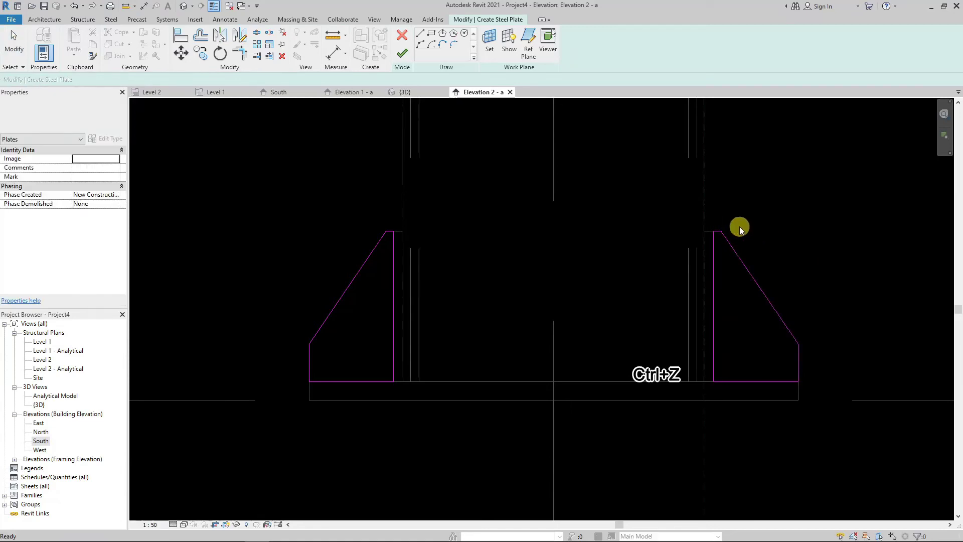
left_click(402, 53)
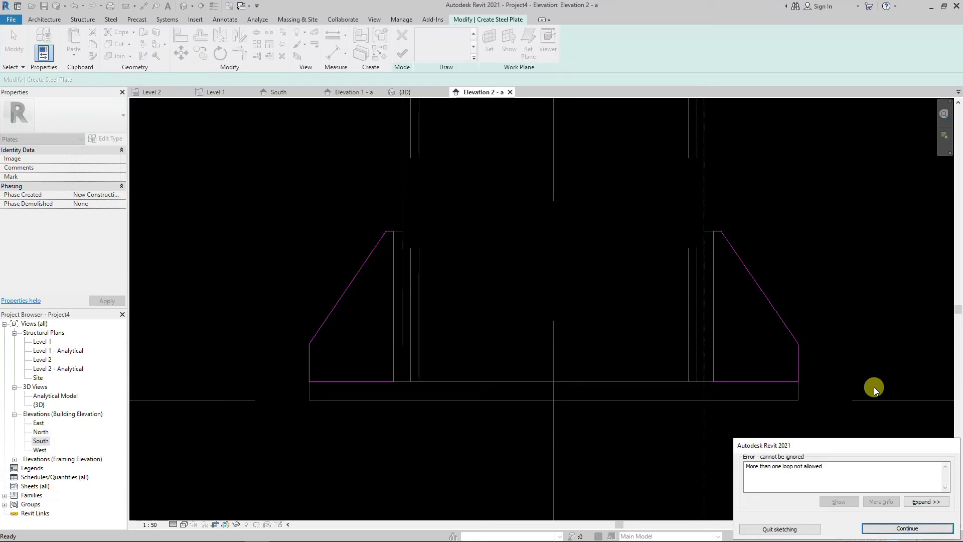
- Delete all the right-hand outline lines and finish the single left stiffener plate
left_click(875, 529)
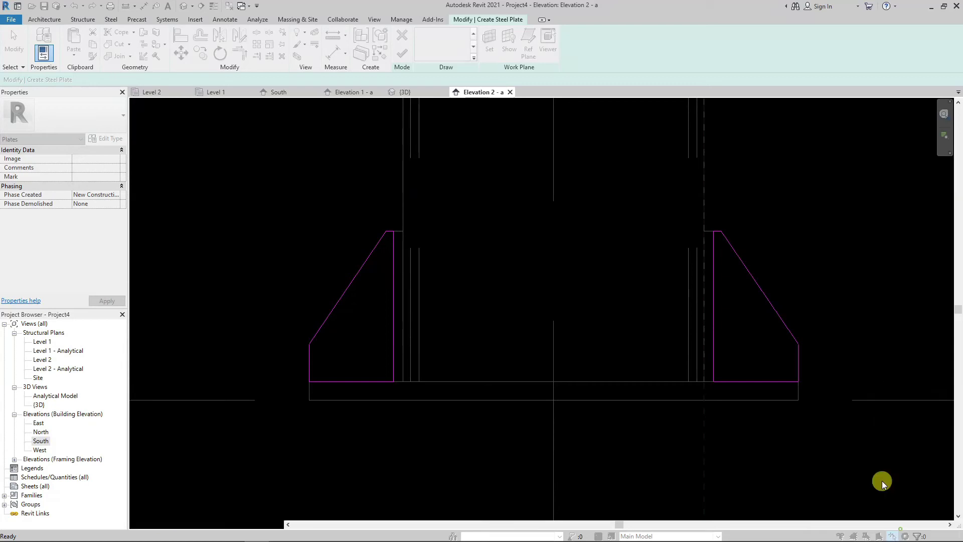
scroll(711, 234, "up", 2)
left_click_drag(666, 208, 835, 427)
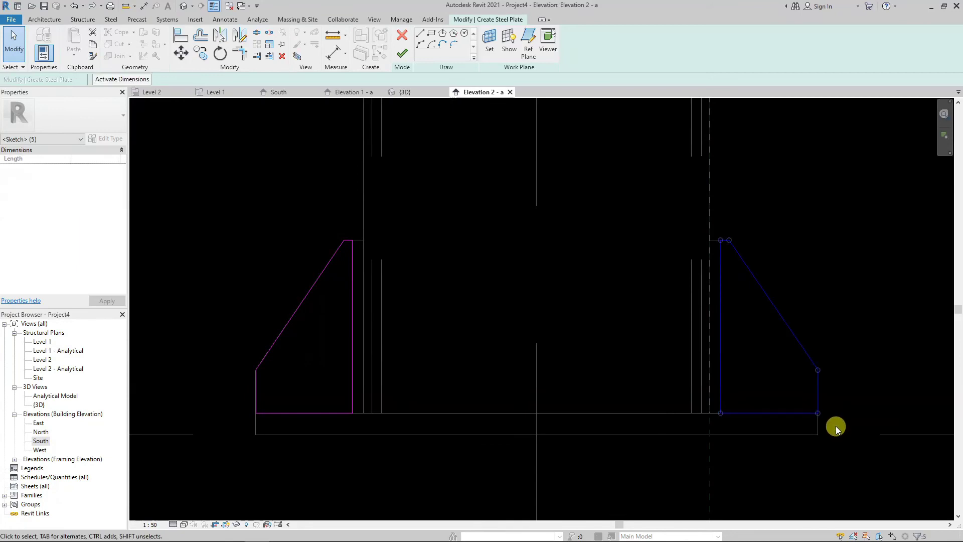
key("Delete")
scroll(520, 323, "down", 1)
scroll(520, 322, "down", 1)
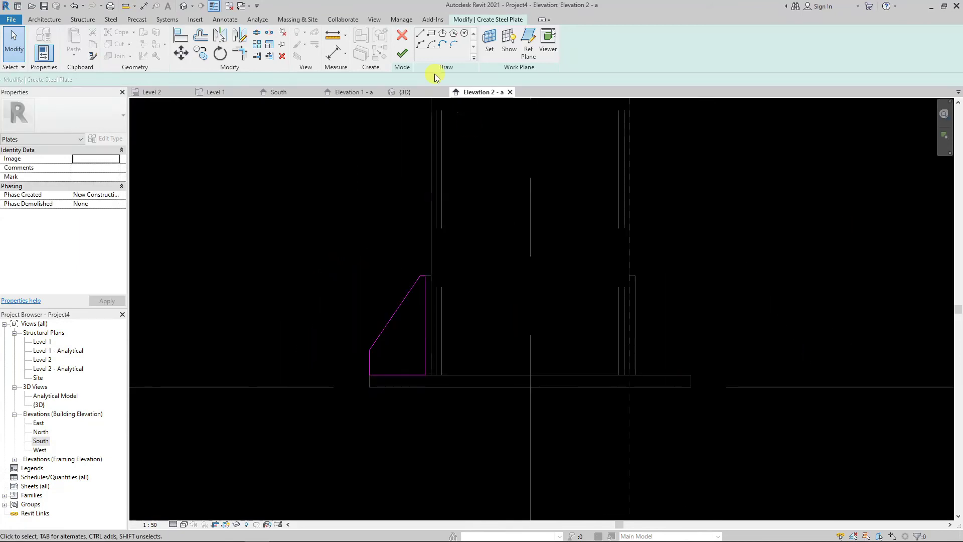
left_click(404, 52)
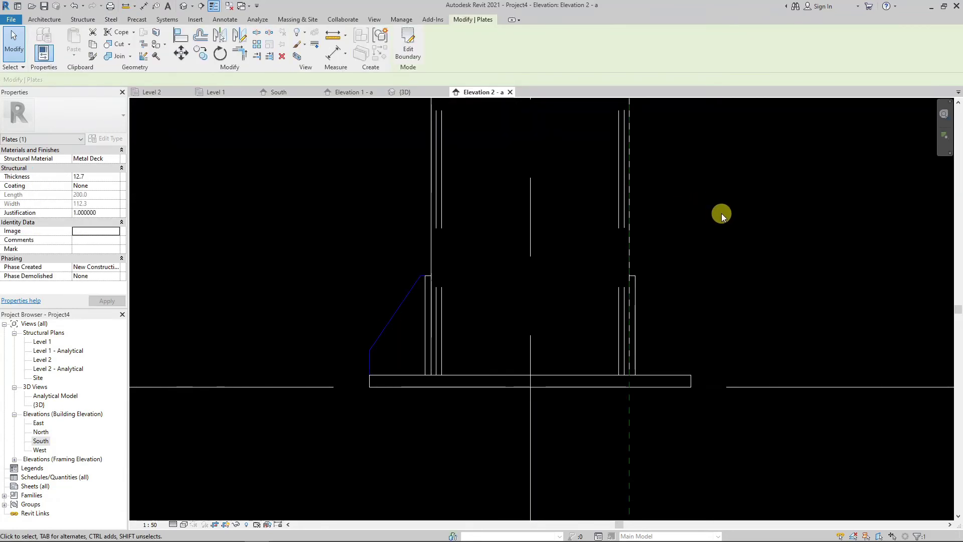
- Switch to the Level 1 plan and locate the new 12.7 stiffener plate
left_click(721, 213)
mouse_move(215, 91)
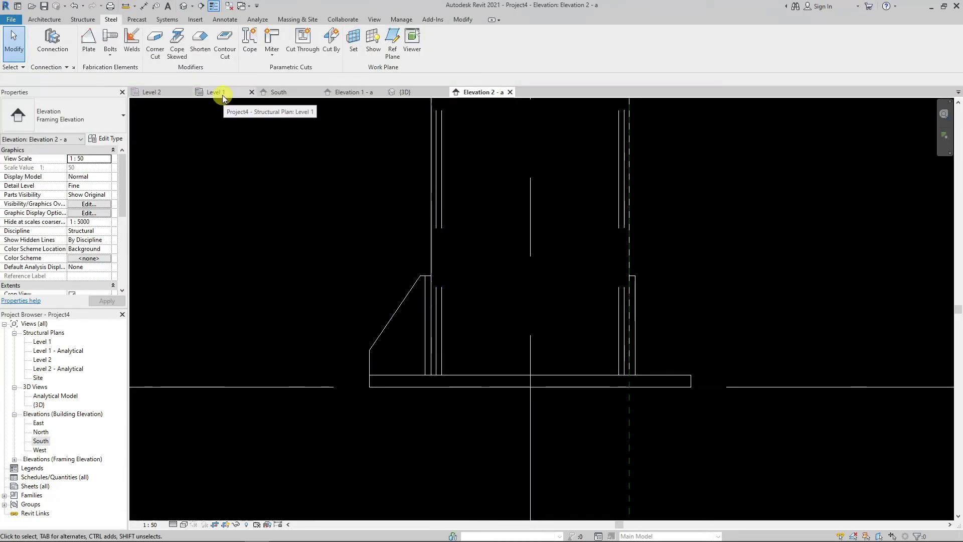
left_click(221, 93)
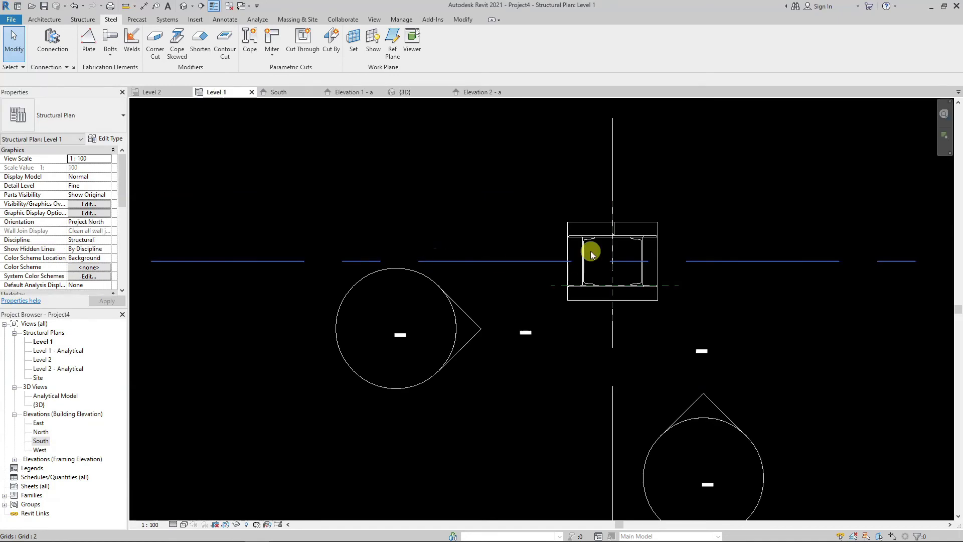
scroll(631, 218, "up", 2)
scroll(627, 216, "up", 2)
scroll(608, 301, "up", 1)
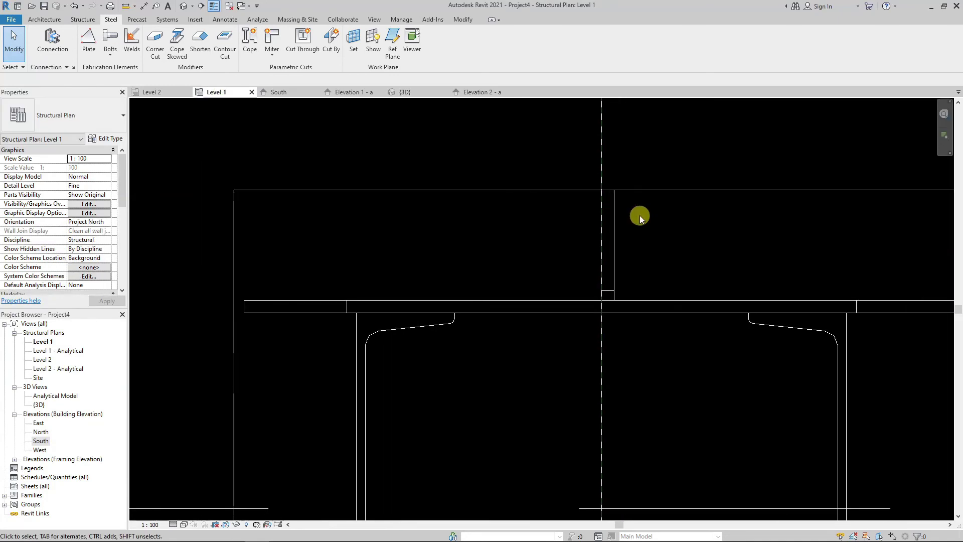
left_click(617, 222)
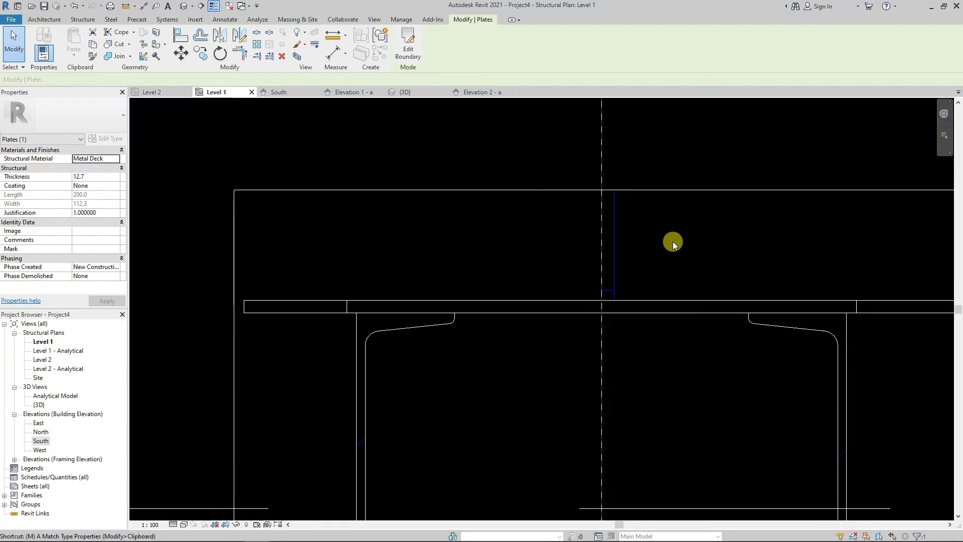
left_click(672, 241)
scroll(647, 276, "up", 2)
scroll(622, 326, "up", 1)
- Move the stiffener plate with MV onto the column centreline at the flange endpoint
left_click(607, 330)
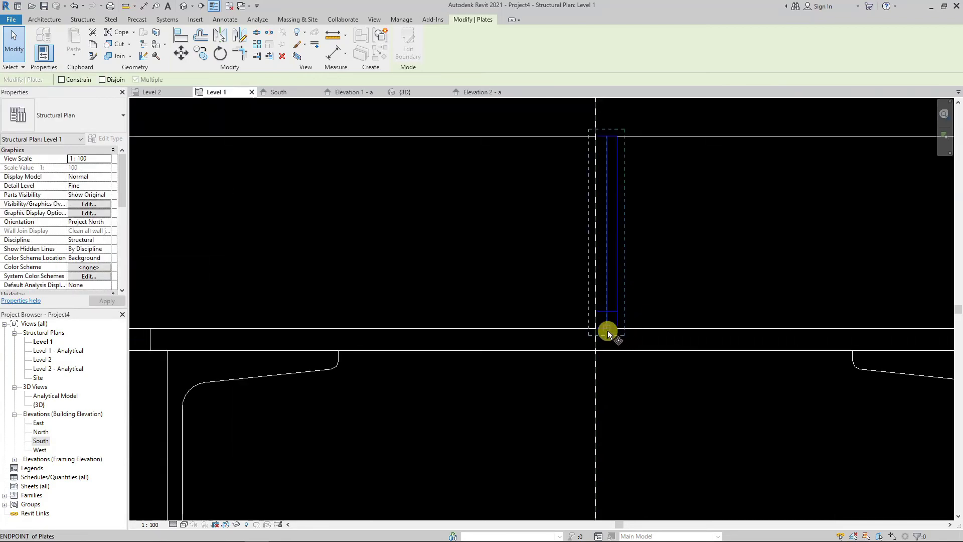
key("m")
key("v")
left_click(606, 329)
left_click(597, 327)
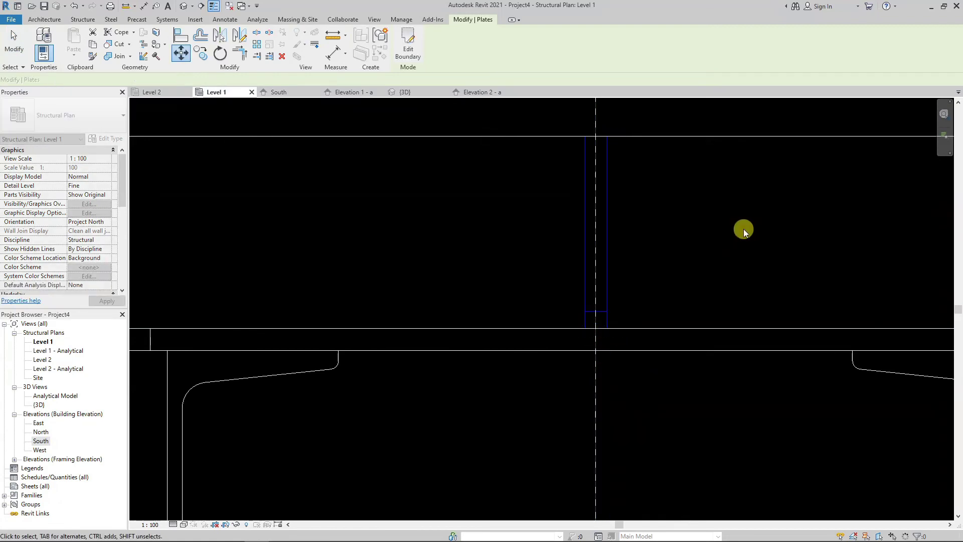
left_click(697, 219)
scroll(652, 221, "down", 2)
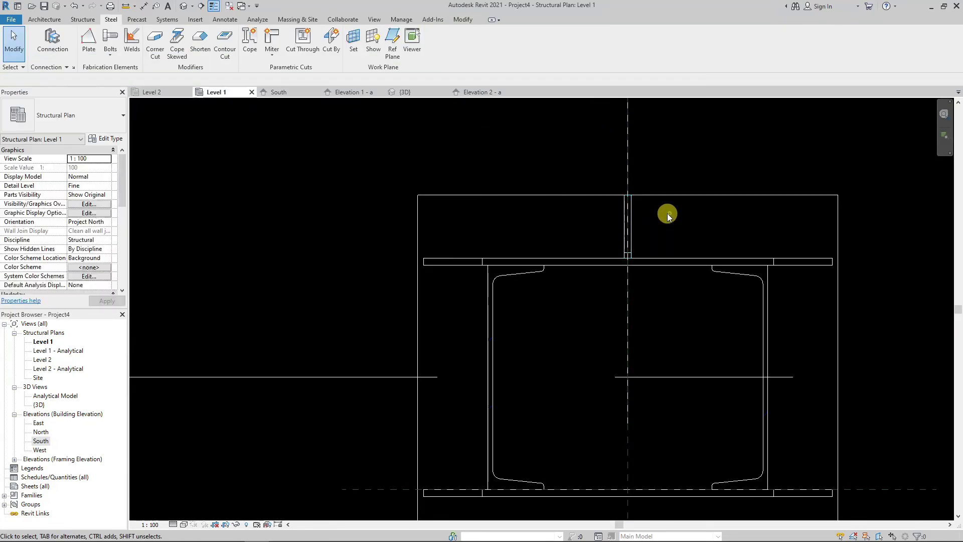
left_click(633, 220)
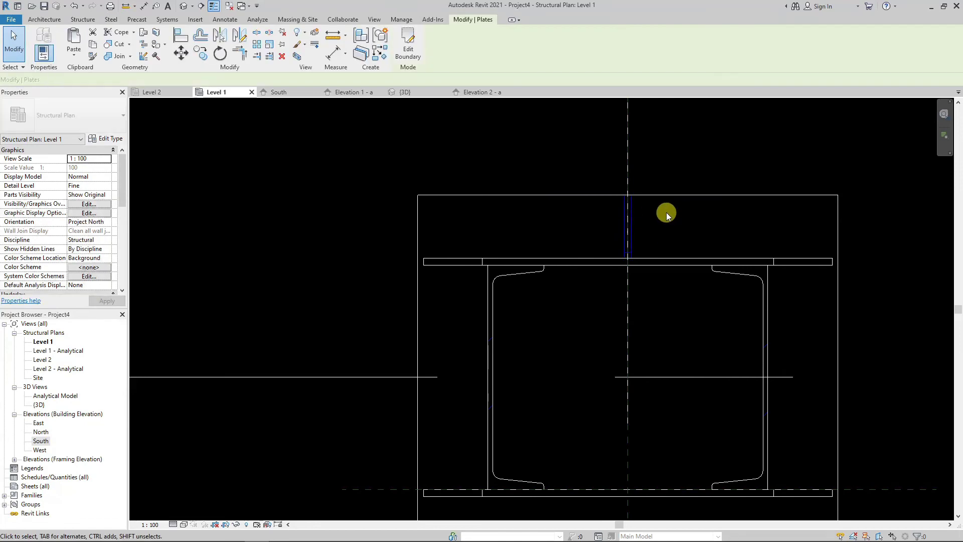
scroll(666, 212, "down", 1)
left_click(666, 213)
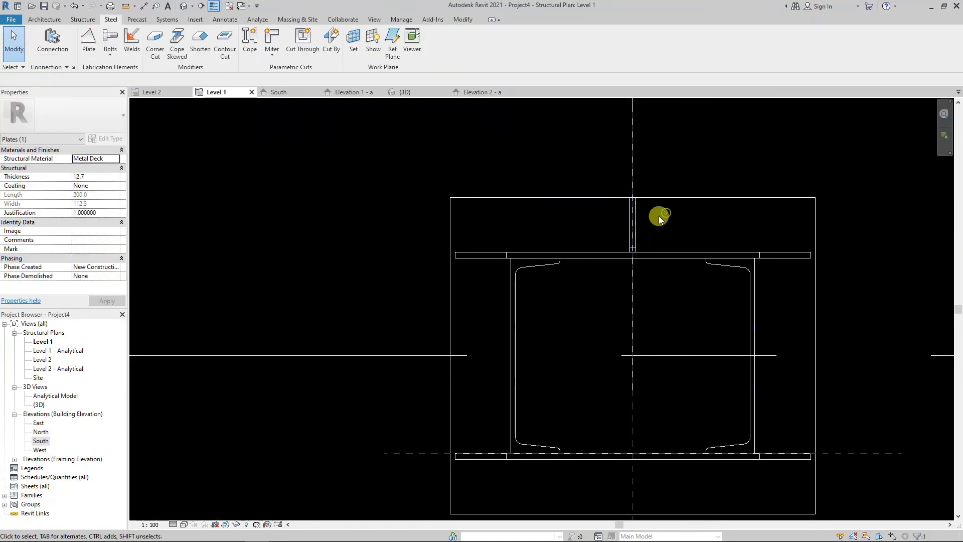
scroll(658, 216, "up", 2)
scroll(616, 215, "down", 2)
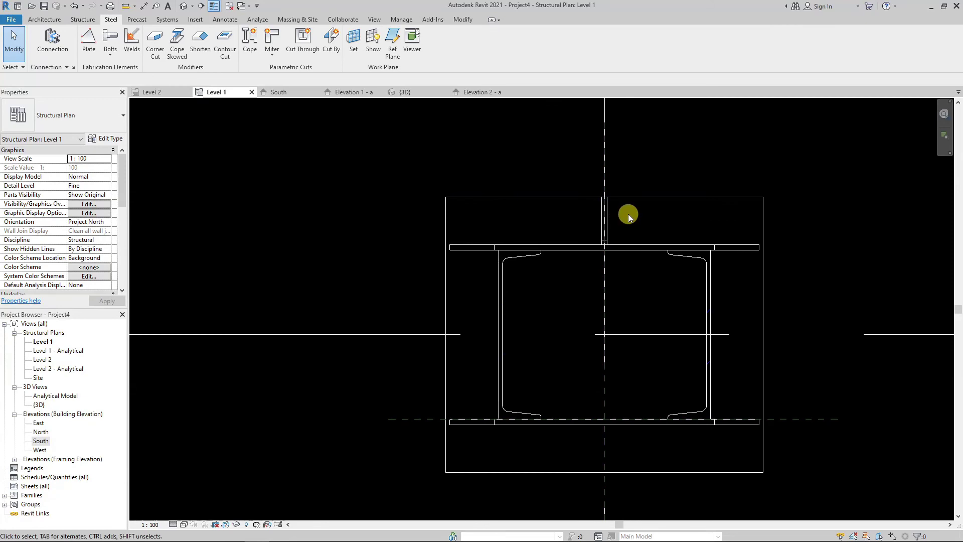
- Set the top side plate, bottom side plate and stiffener plate thickness to 12.0
left_click(477, 196)
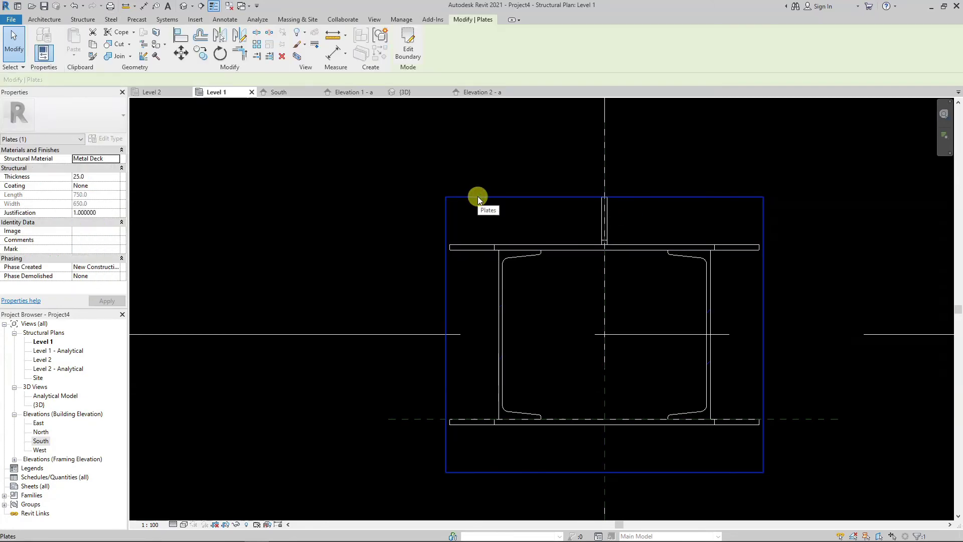
left_click(482, 180)
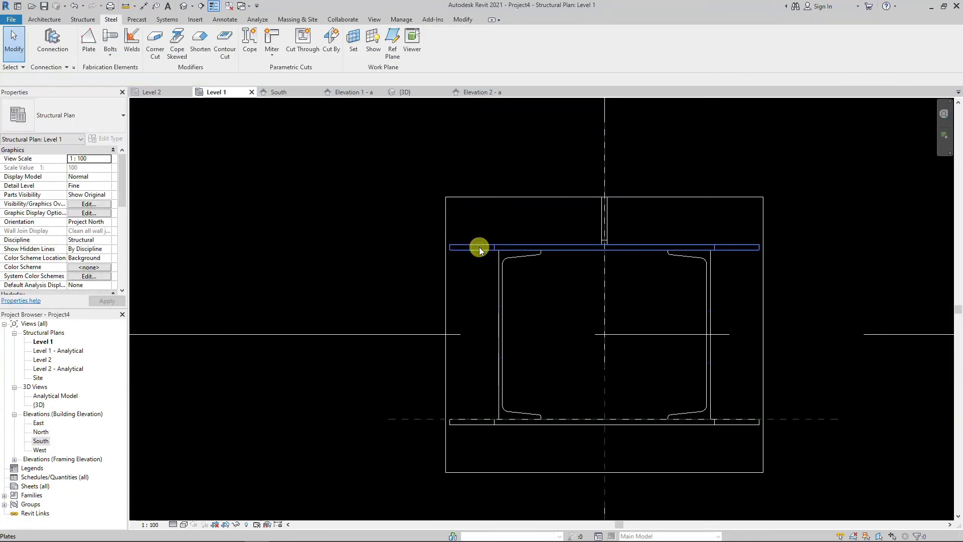
left_click(479, 246)
left_click(492, 146)
left_click(477, 247)
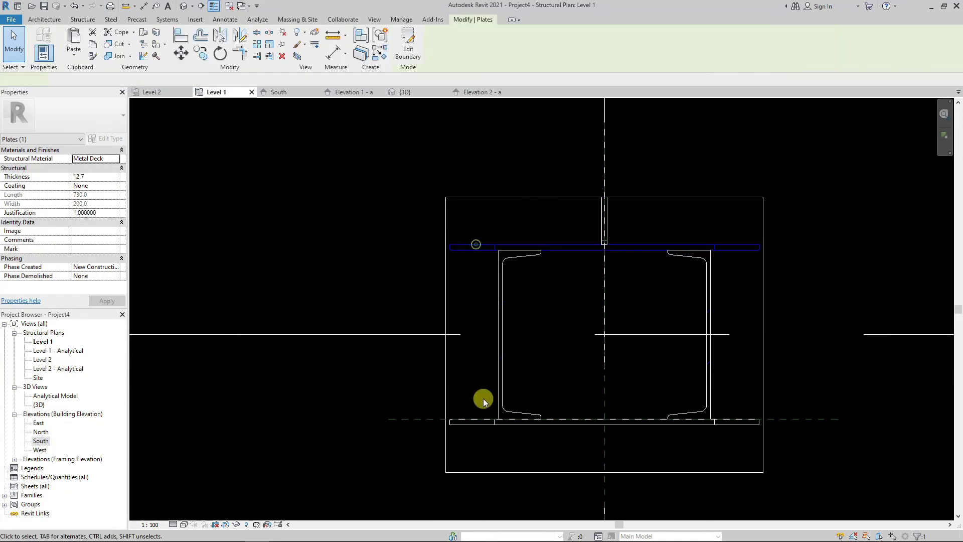
left_click(480, 425, "ctrl")
left_click(618, 209, "ctrl")
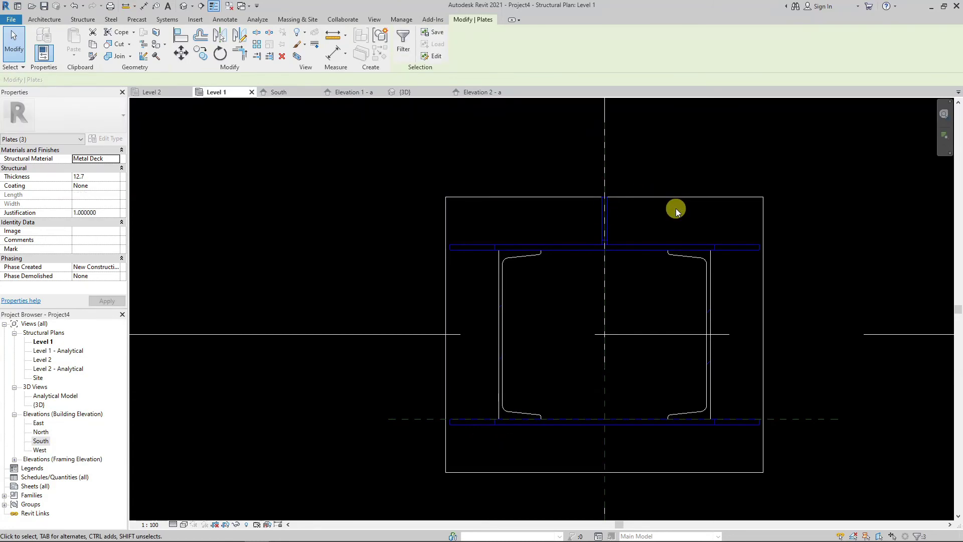
left_click(97, 177)
type("1")
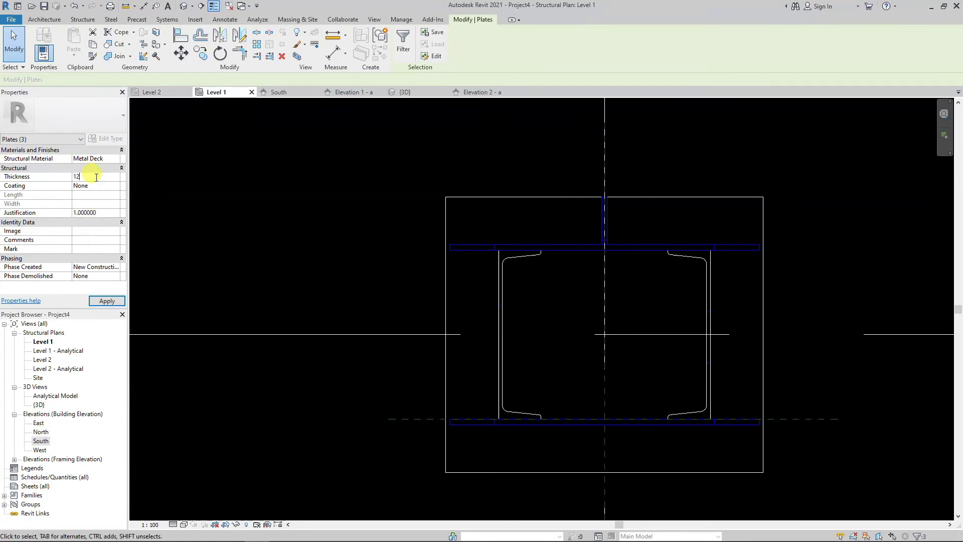
left_click(680, 122)
scroll(607, 198, "up", 5)
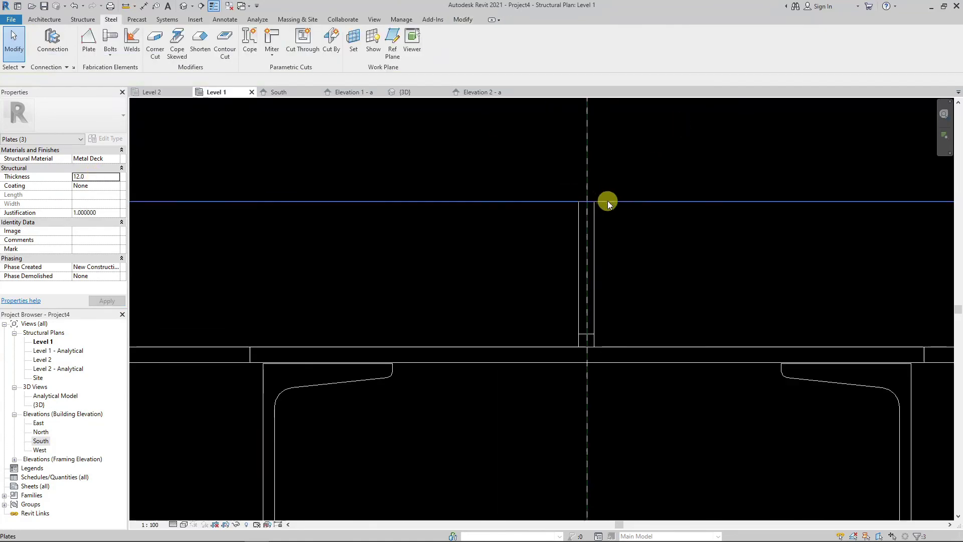
- Inspect the properties of the stiffener, bottom side plate and top side plate
left_click(597, 306)
scroll(612, 231, "up", 1)
scroll(611, 231, "down", 3)
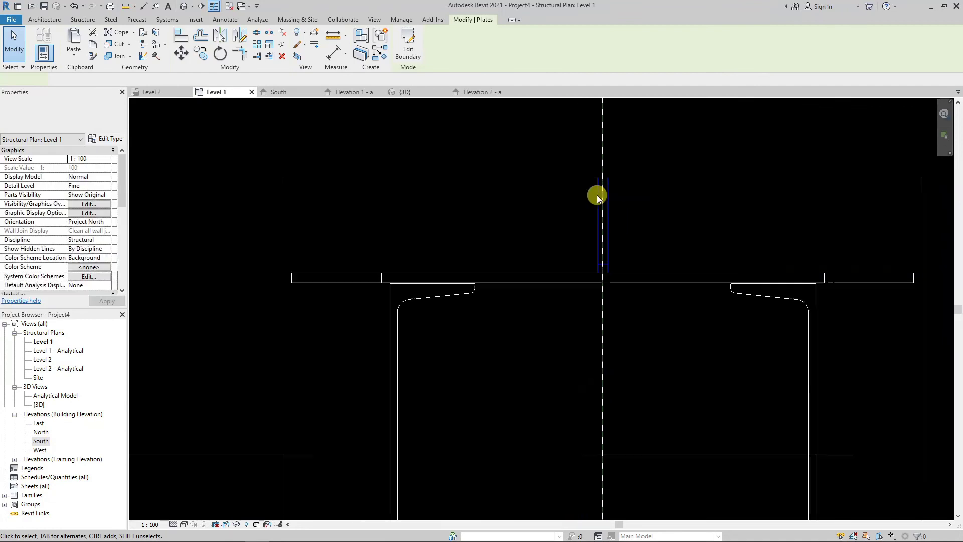
scroll(597, 194, "down", 2)
left_click(454, 487)
left_click(594, 215)
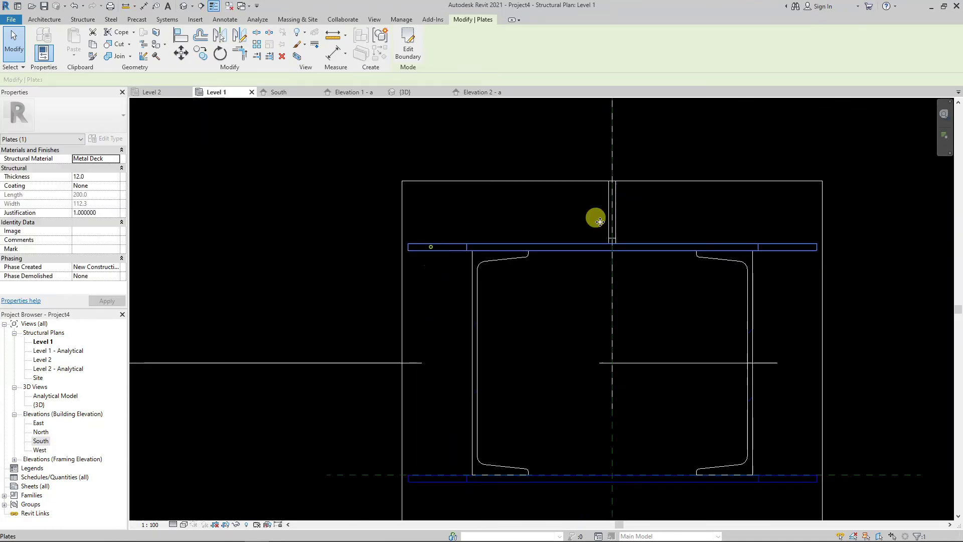
left_click(617, 198)
left_click(693, 136)
scroll(627, 190, "down", 4)
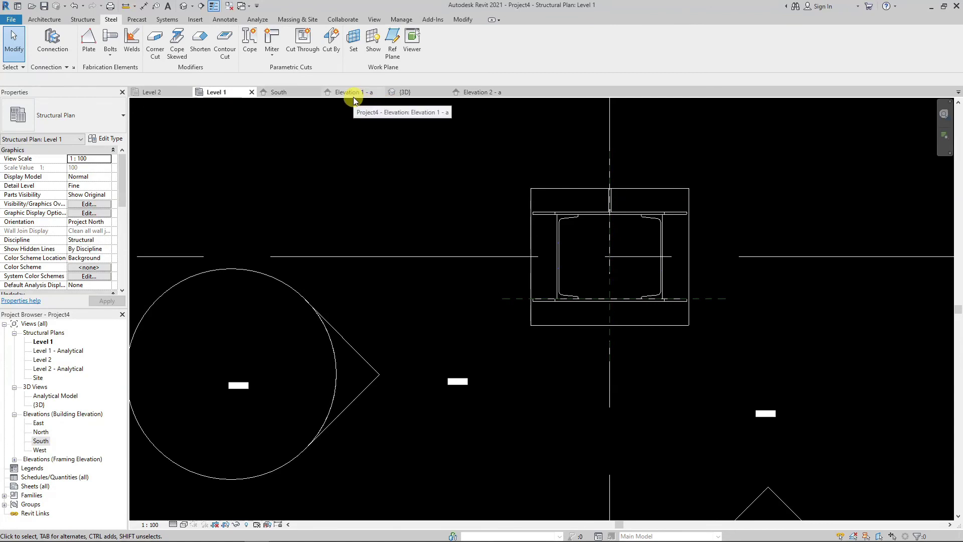
scroll(621, 196, "up", 1)
scroll(615, 212, "up", 2)
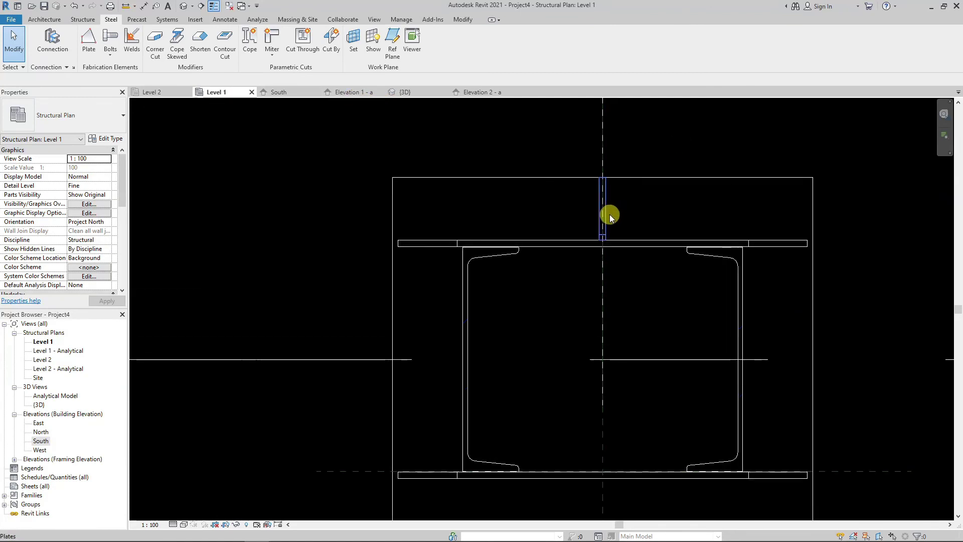
- Mirror the stiffener plate across the horizontal centre line onto the bottom flange
left_click(607, 214)
scroll(650, 201, "down", 1)
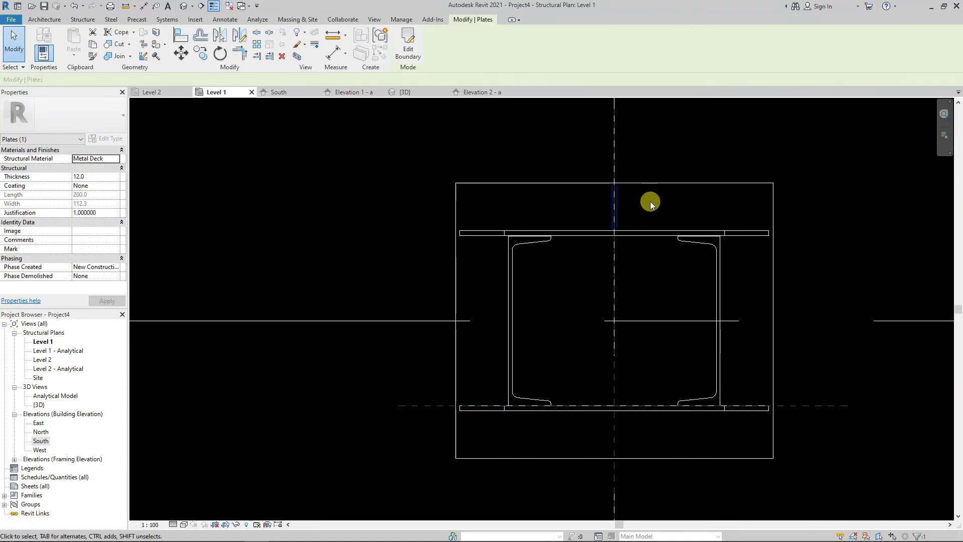
key("m")
key("m")
left_click(664, 323)
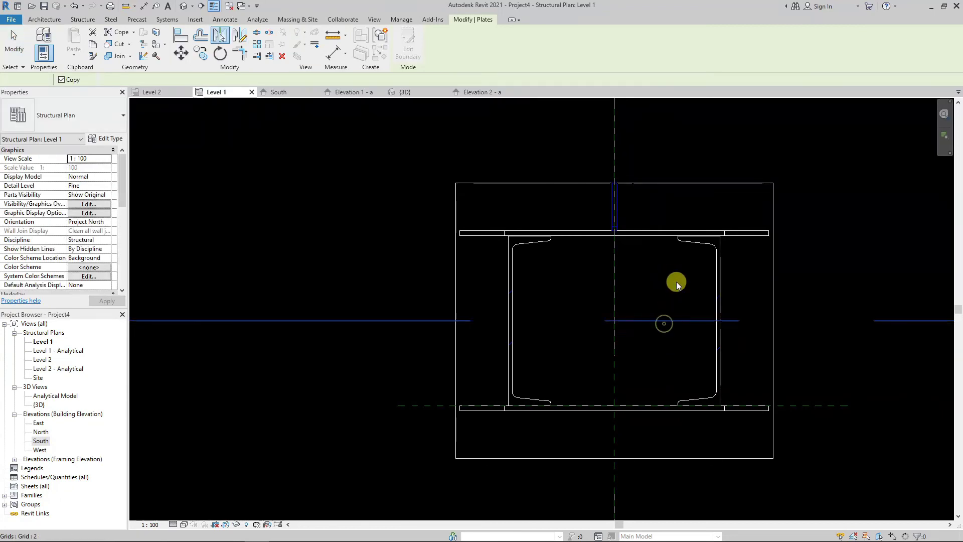
left_click(665, 274)
scroll(665, 273, "down", 1)
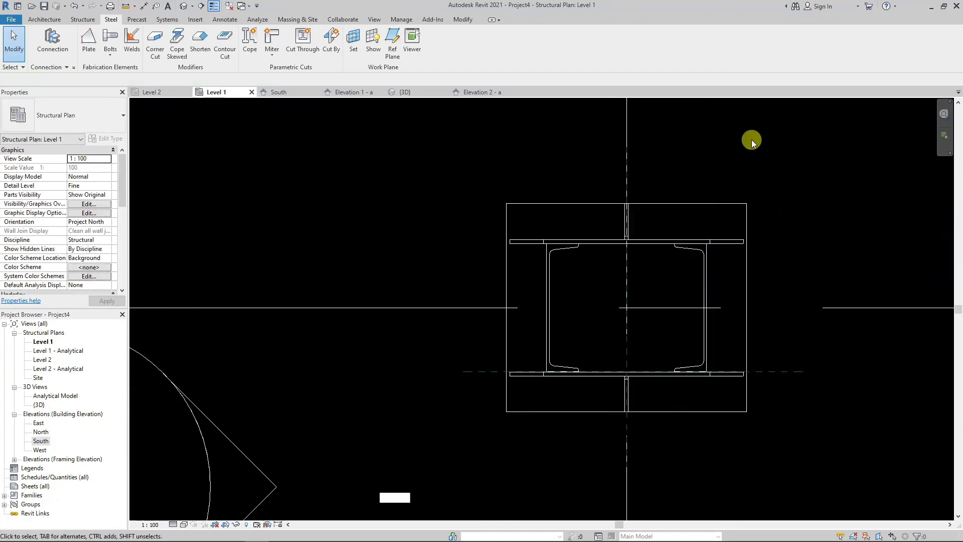
scroll(771, 155, "up", 2)
- Copy the central top stiffener plate toward the left end of the top flange
right_click(710, 154)
left_click(750, 156)
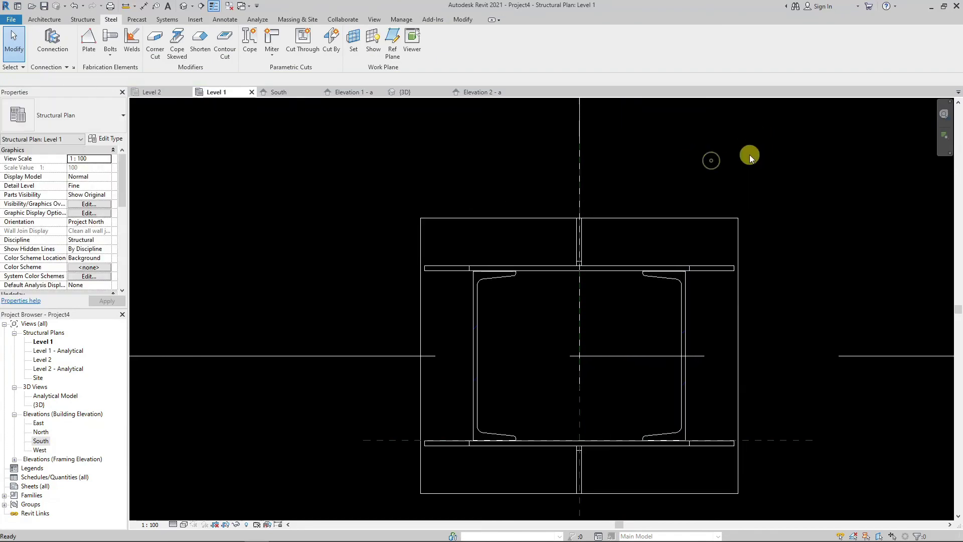
scroll(556, 249, "up", 1)
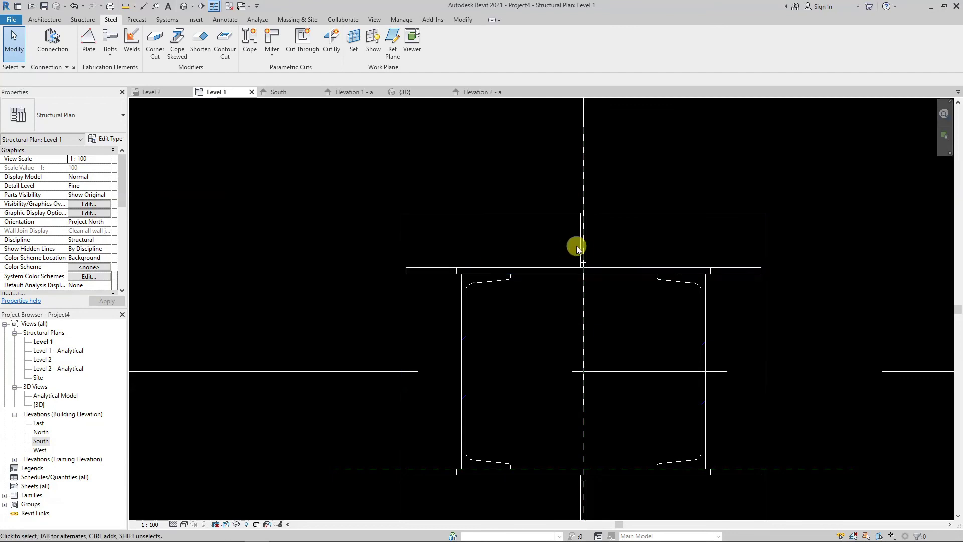
scroll(565, 263, "up", 2)
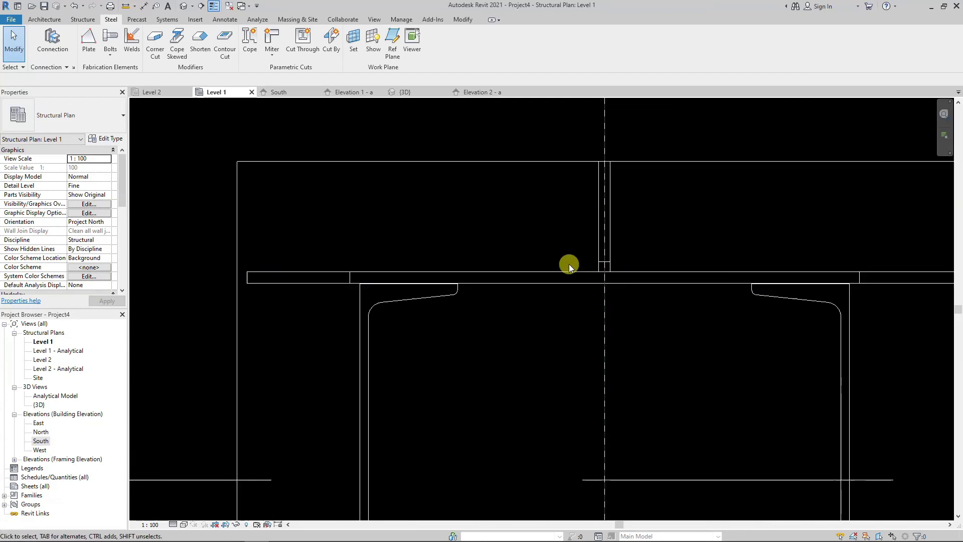
left_click(599, 249)
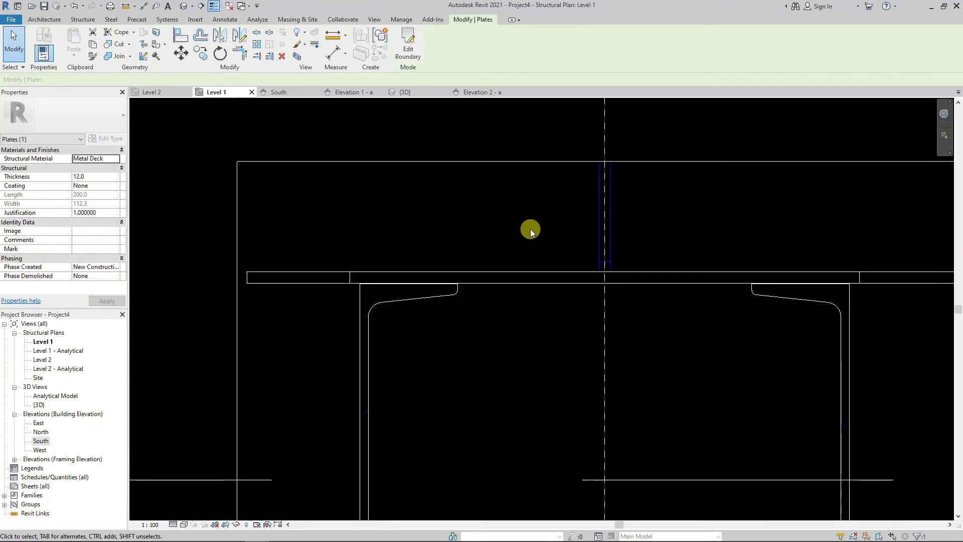
scroll(567, 247, "up", 1)
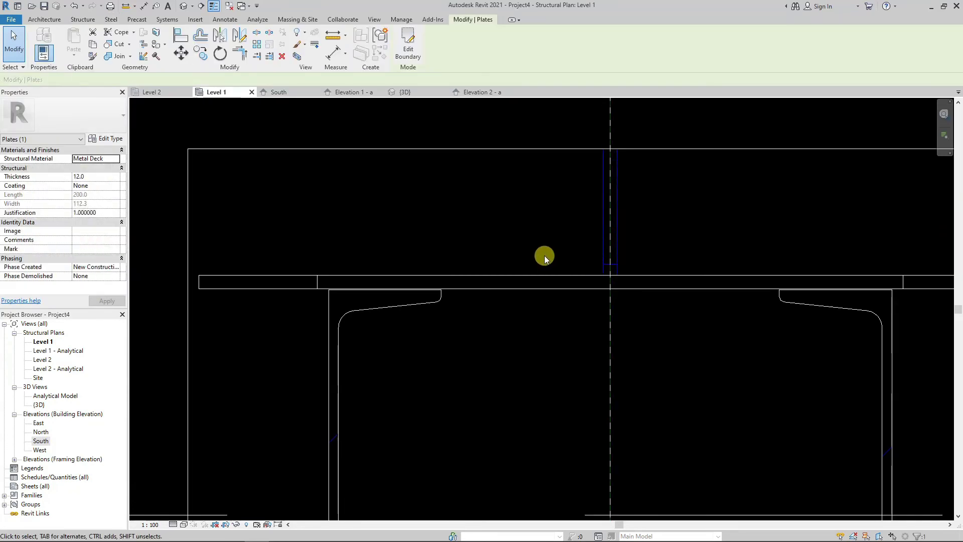
key("c")
key("o")
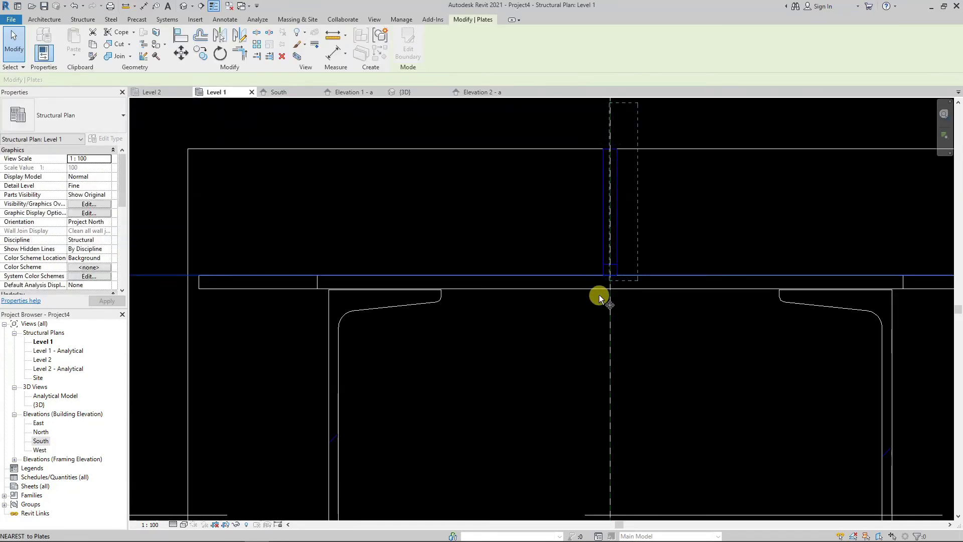
scroll(568, 275, "up", 1)
left_click(621, 277)
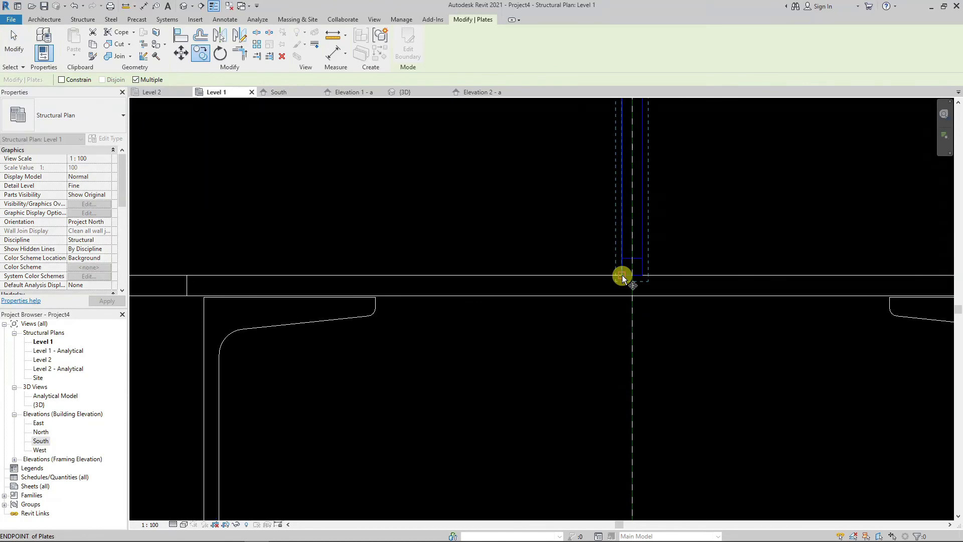
left_click(207, 270)
key("Escape")
key("Escape")
- Align the copied stiffener's edge to the flange end reference line
scroll(296, 232, "up", 1)
scroll(263, 221, "up", 2)
right_click(262, 221)
left_click(281, 228)
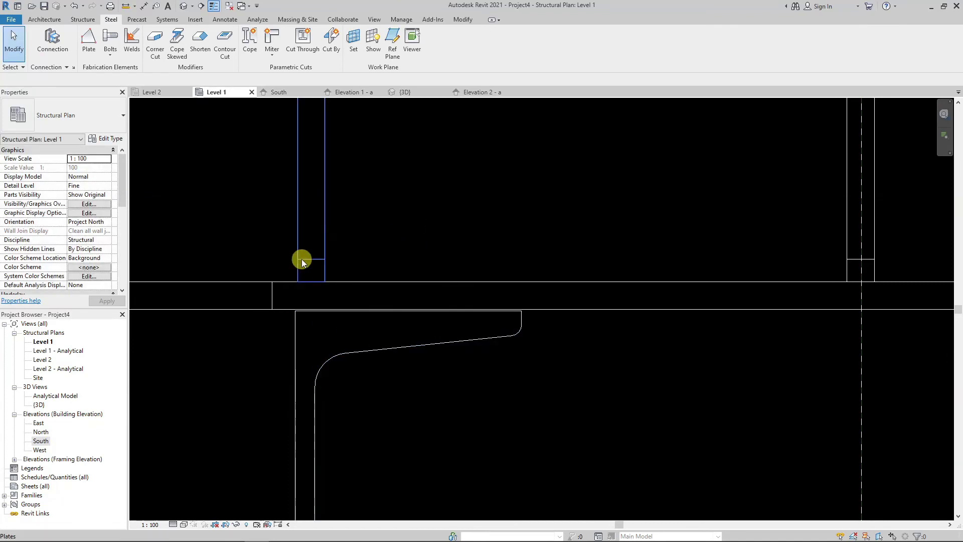
right_click(392, 204)
left_click(405, 206)
key("l")
left_click(296, 337)
left_click(300, 232)
key("Escape")
key("Escape")
scroll(401, 271, "down", 2)
scroll(388, 269, "up", 2)
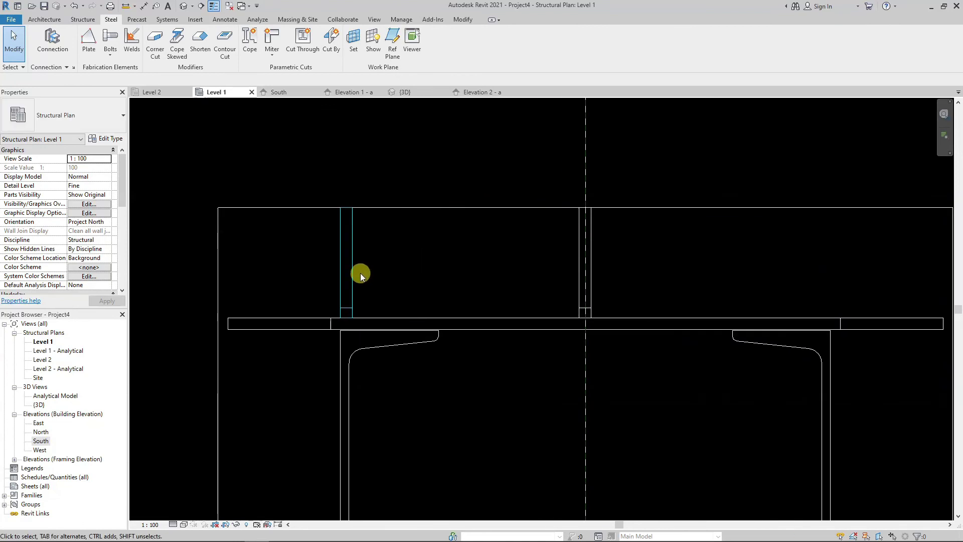
- Mirror the left stiffener across the vertical centre axis to the right end
left_click(356, 274)
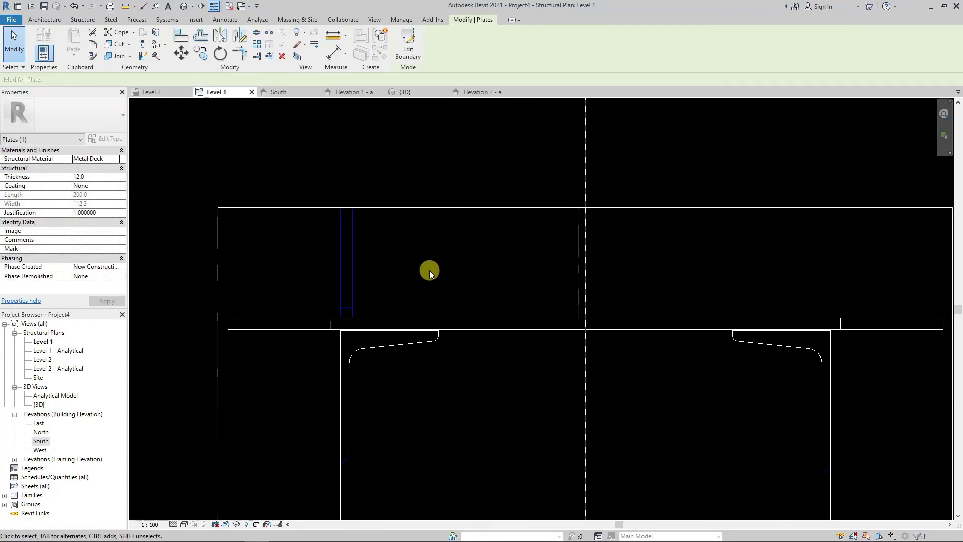
key("m")
key("m")
left_click(587, 368)
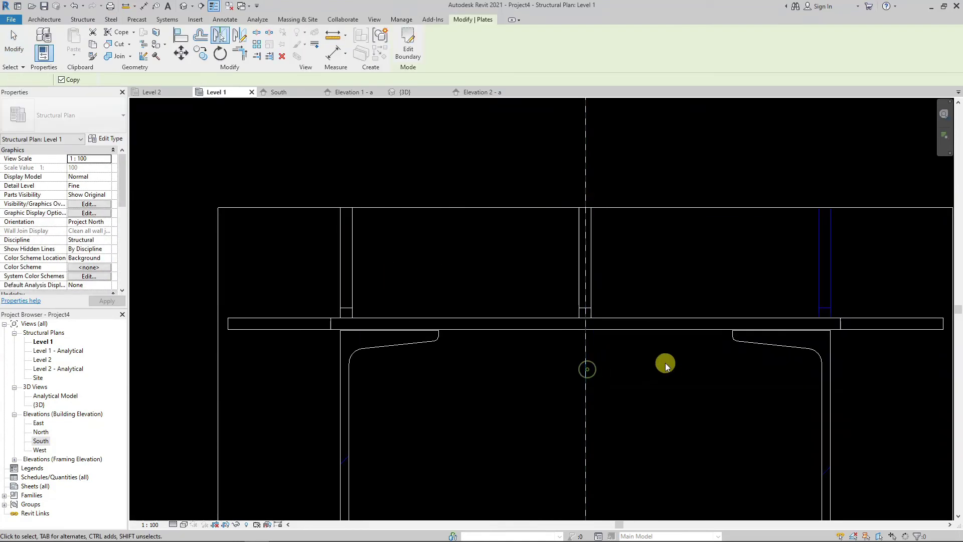
left_click(665, 362)
scroll(618, 219, "down", 3)
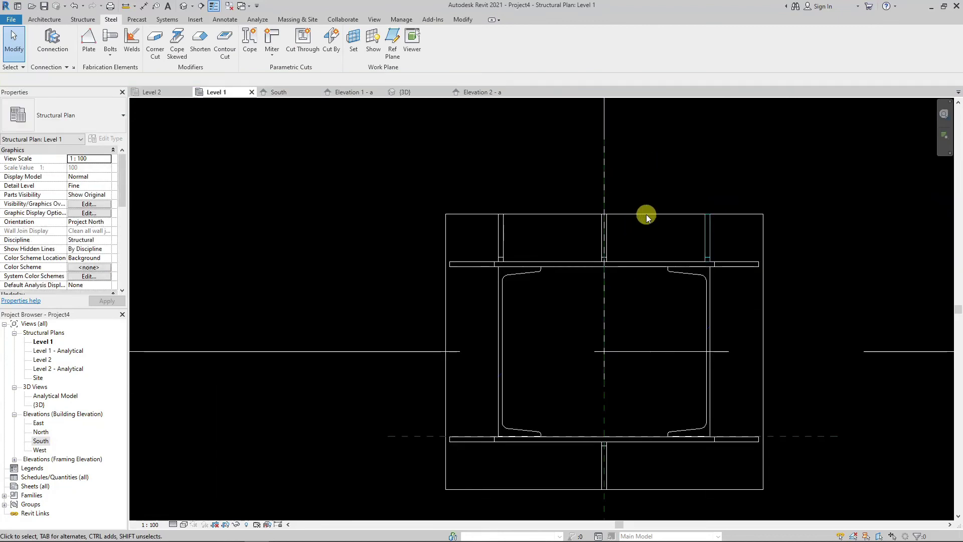
scroll(647, 215, "up", 1)
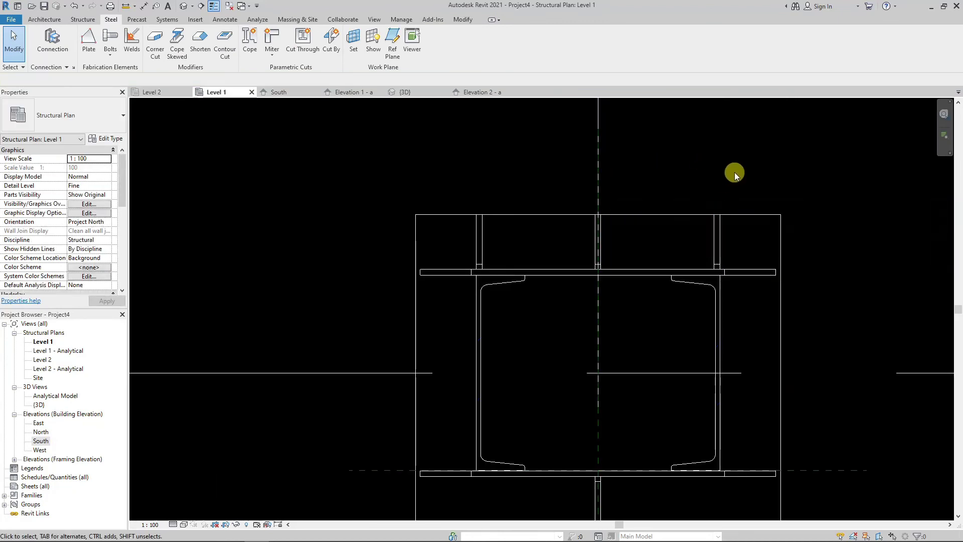
- Mirror both end stiffeners onto the bottom flange and view the column base in 3D
left_click(718, 229)
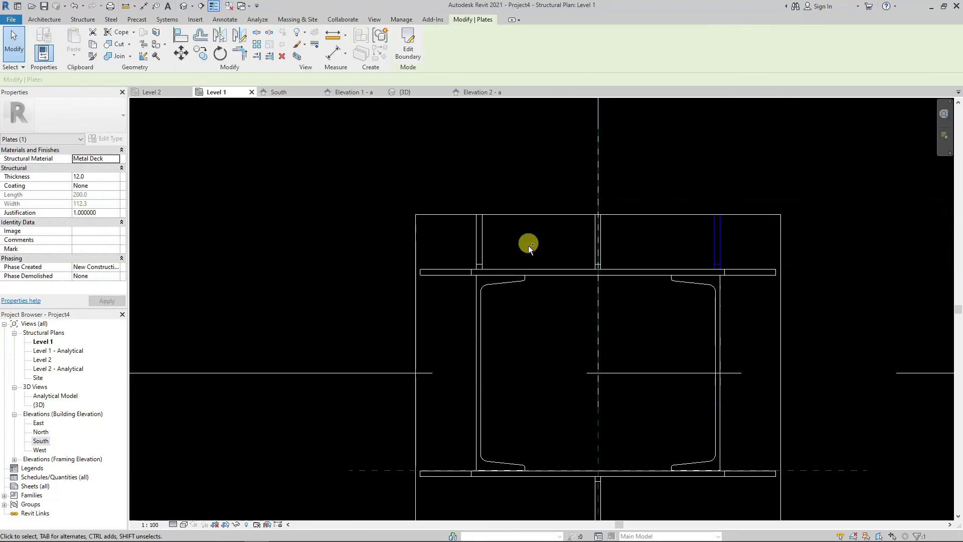
left_click(489, 245, "ctrl")
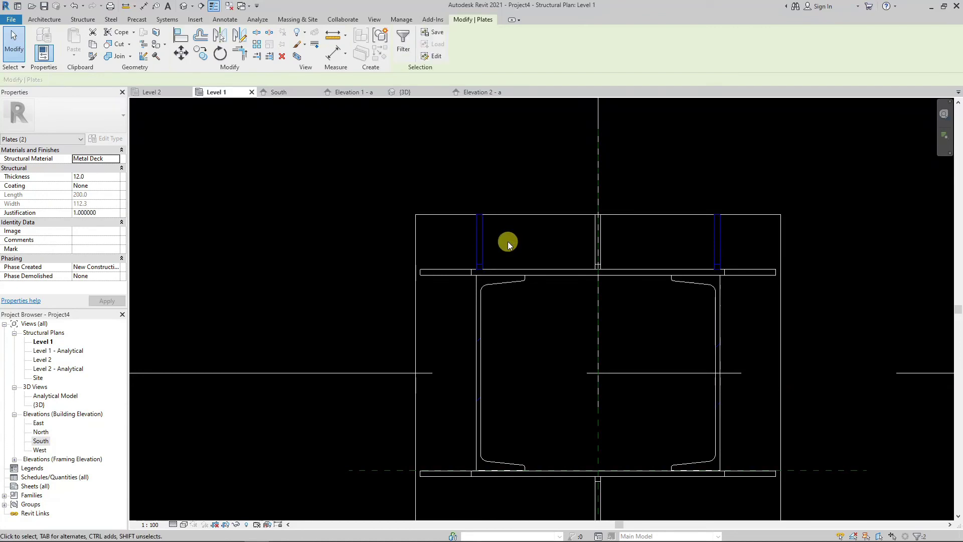
left_click(663, 372)
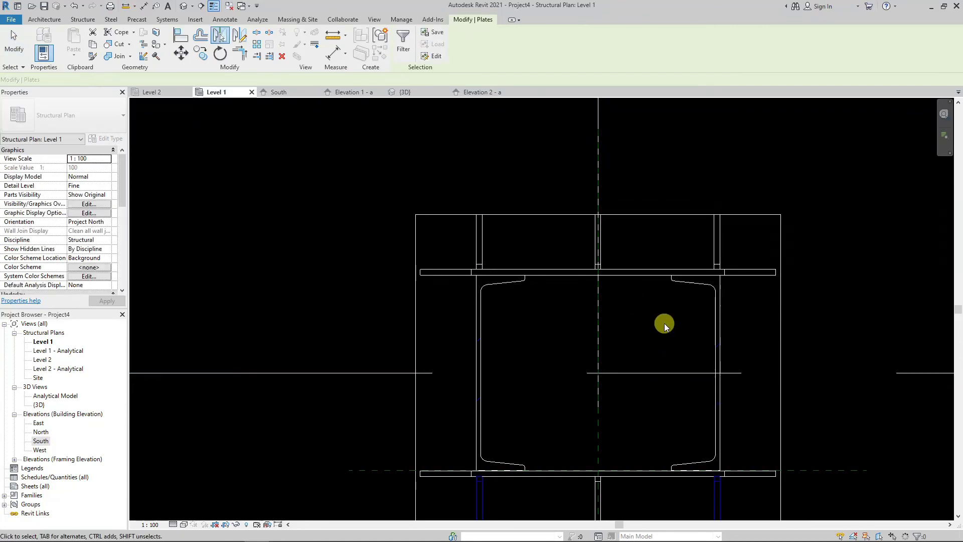
left_click(705, 145)
scroll(652, 251, "down", 2)
scroll(668, 279, "up", 1)
scroll(682, 261, "up", 1)
scroll(621, 258, "down", 2)
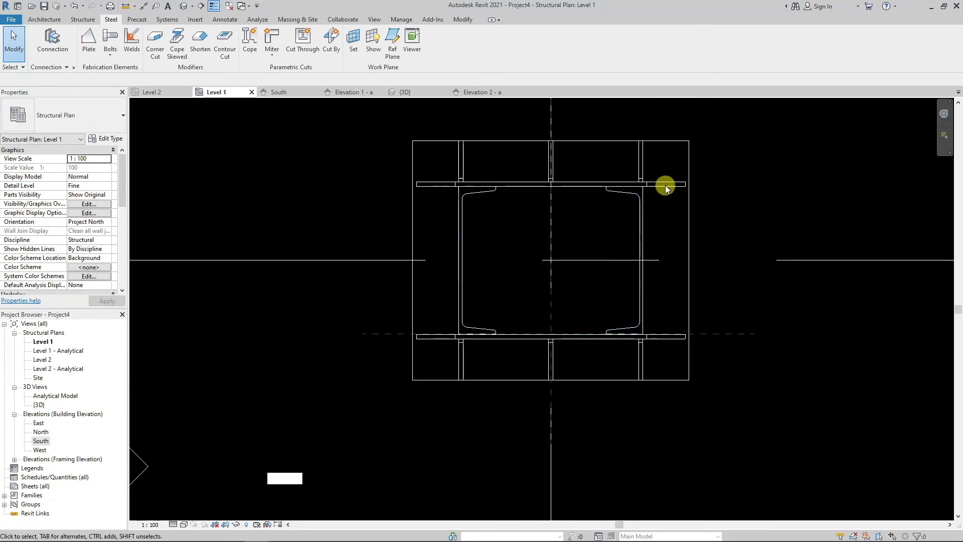
left_click(417, 93)
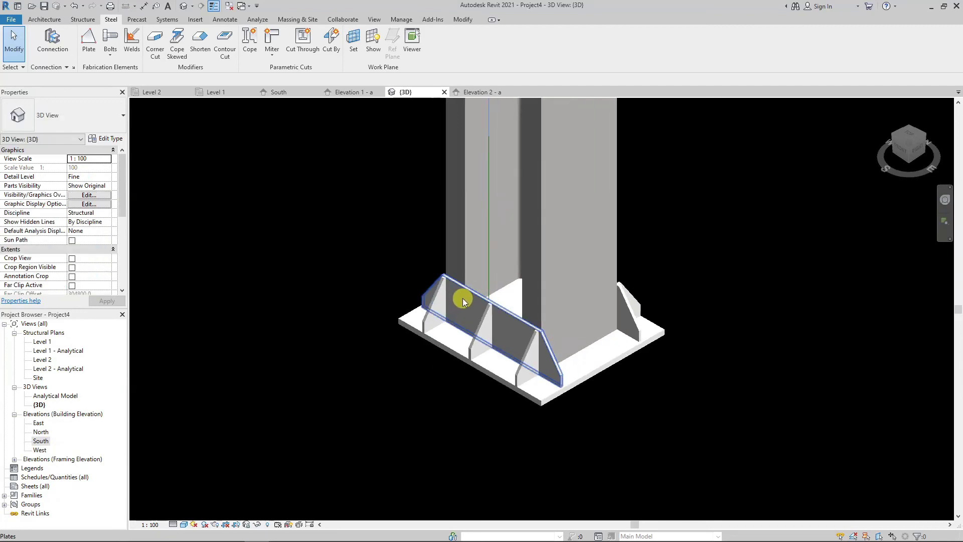
mouse_move(464, 286)
middle_mouse_down("shift")
mouse_move(499, 315)
mouse_move(333, 198)
mouse_move(419, 272)
mouse_move(425, 294)
mouse_move(482, 318)
mouse_move(322, 290)
middle_mouse_up("shift")
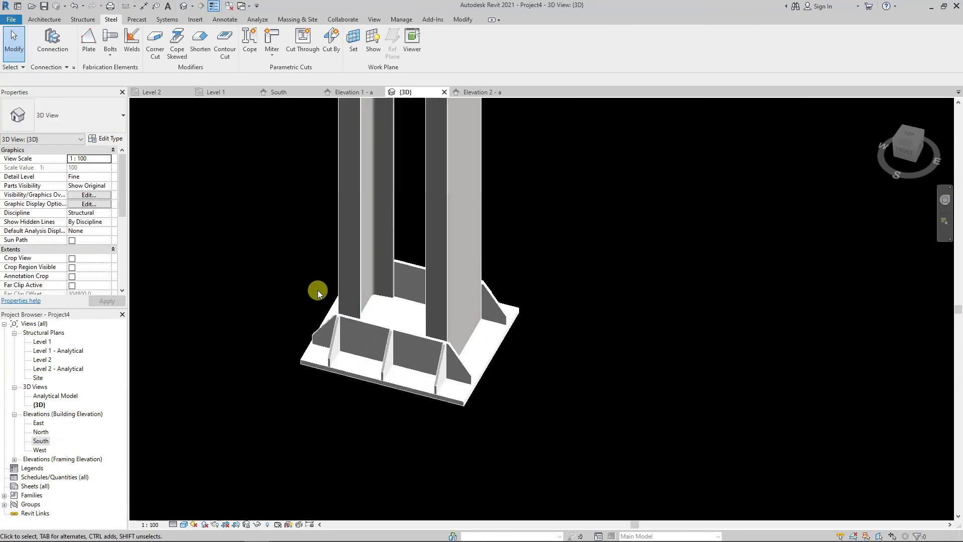
scroll(324, 290, "up", 2)
scroll(341, 311, "up", 2)
mouse_move(353, 329)
middle_mouse_down("shift")
mouse_move(409, 316)
mouse_move(434, 329)
mouse_move(516, 294)
mouse_move(389, 333)
mouse_move(413, 342)
middle_mouse_up("shift")
scroll(355, 371, "down", 3)
mouse_move(355, 371)
middle_mouse_down("shift")
mouse_move(386, 361)
mouse_move(415, 318)
middle_mouse_up("shift")
scroll(343, 399, "up", 2)
scroll(407, 294, "up", 3)
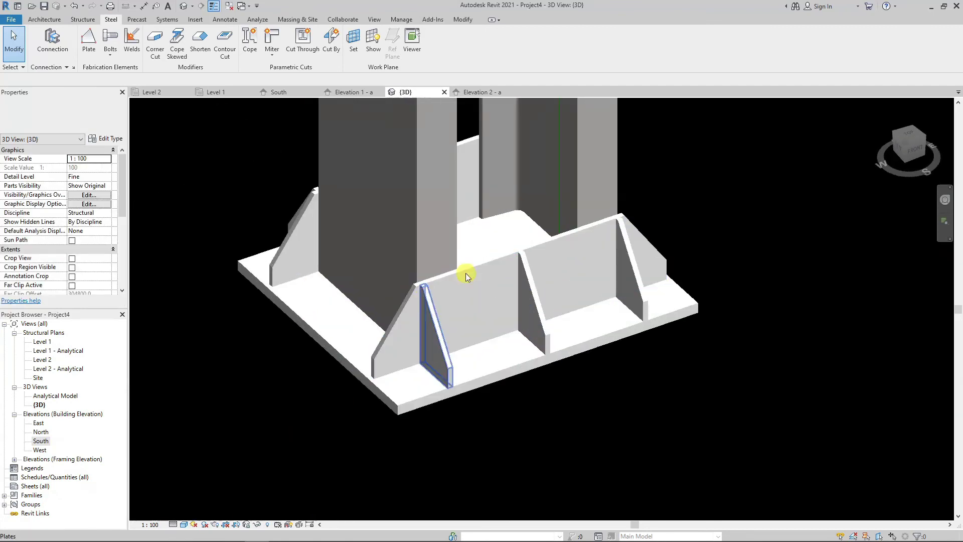
scroll(465, 273, "up", 2)
mouse_move(508, 255)
middle_mouse_down("shift")
mouse_move(490, 292)
mouse_move(518, 351)
middle_mouse_up("shift")
scroll(497, 299, "down", 3)
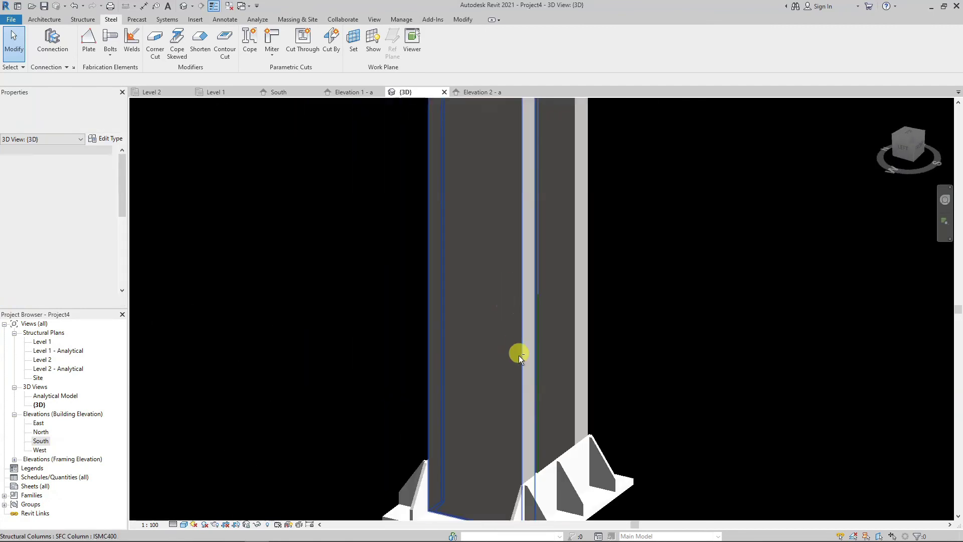
scroll(495, 326, "down", 2)
mouse_move(533, 402)
middle_mouse_down("shift")
mouse_move(609, 369)
mouse_move(627, 344)
mouse_move(603, 354)
mouse_move(555, 348)
mouse_move(492, 391)
mouse_move(466, 290)
middle_mouse_up("shift")
scroll(465, 288, "up", 2)
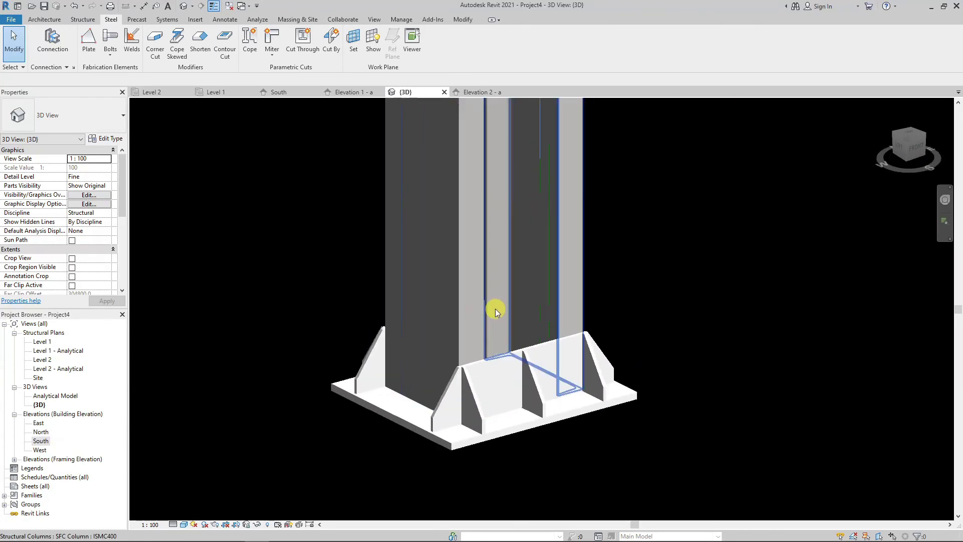
scroll(467, 291, "up", 2)
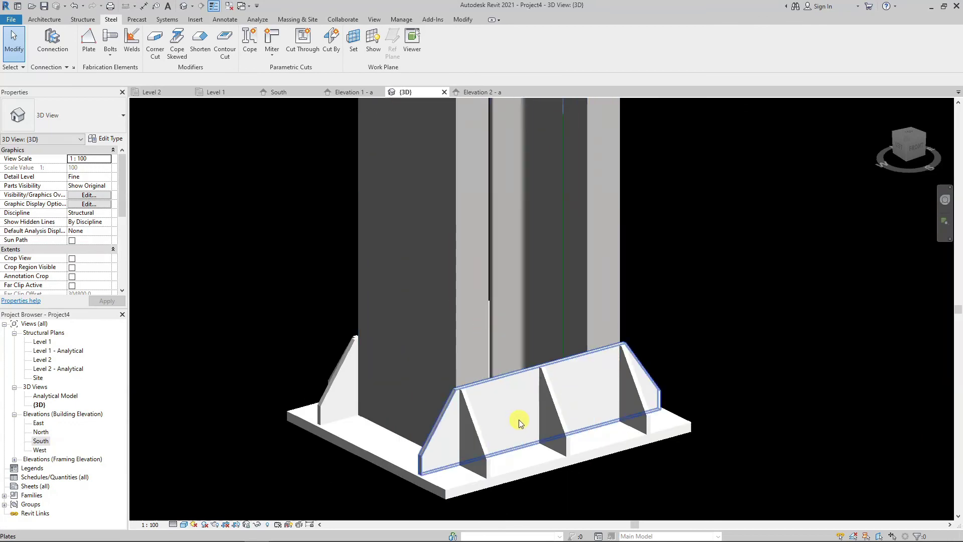
scroll(546, 426, "up", 2)
scroll(546, 426, "down", 5)
scroll(264, 180, "down", 1)
scroll(627, 199, "up", 1)
scroll(627, 199, "up", 1)
scroll(457, 231, "down", 2)
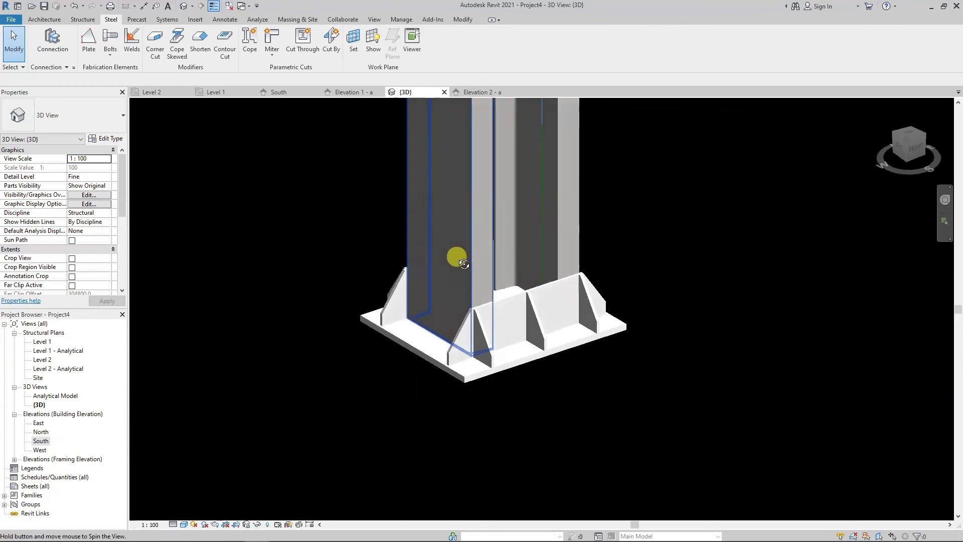
scroll(463, 222, "up", 1)
scroll(463, 222, "up", 2)
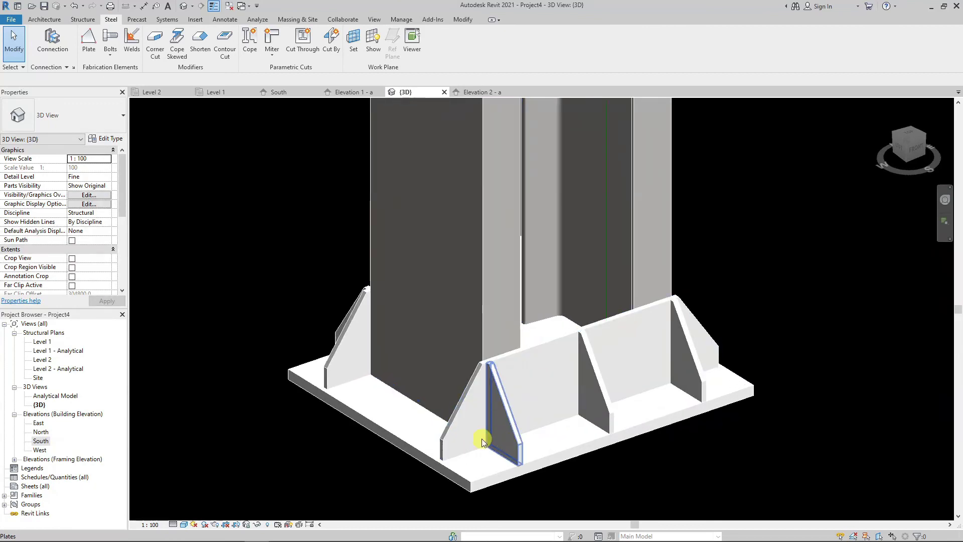